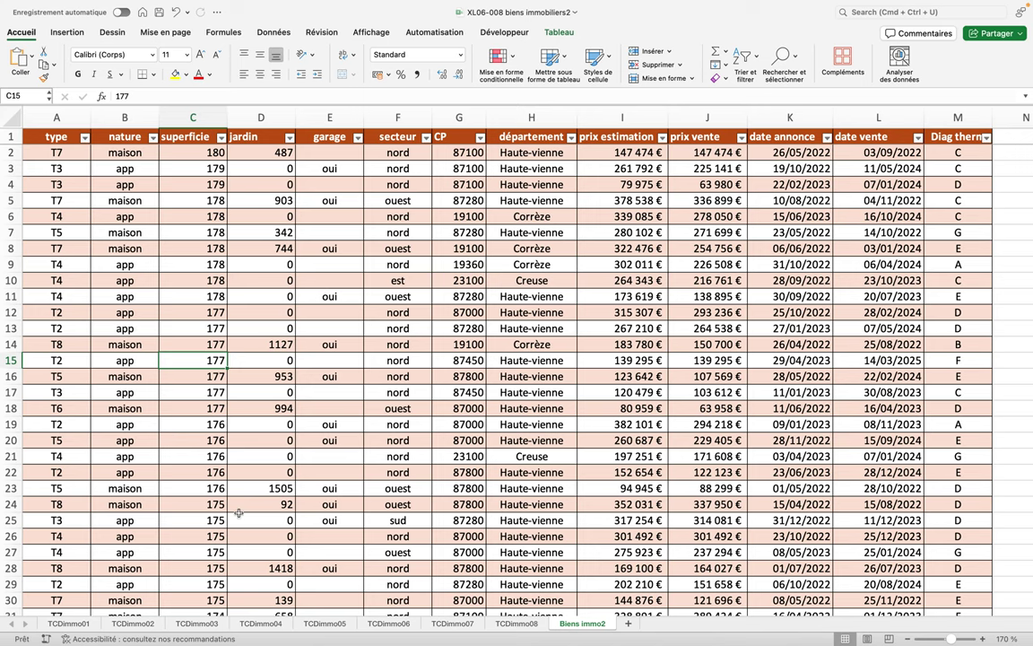
# Go to the TCDimmo08 sheet with the type-by-secteur pivot table.
pyautogui.click(504, 621)
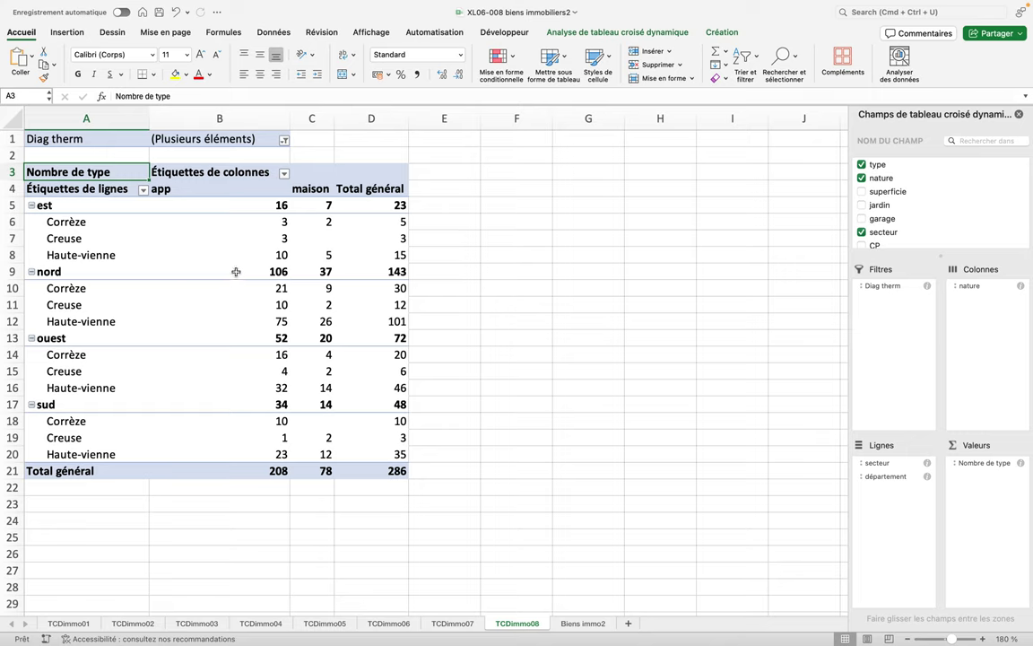
# Show the Analyse and Création pivot table options for TCDimmo08.
pyautogui.click(588, 38)
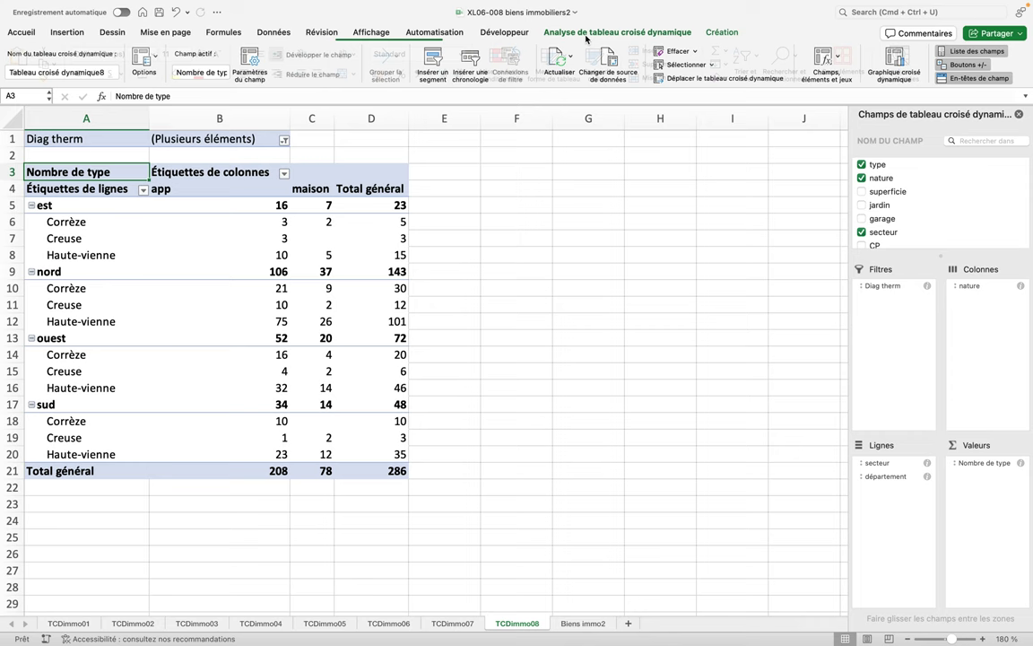
pyautogui.click(717, 35)
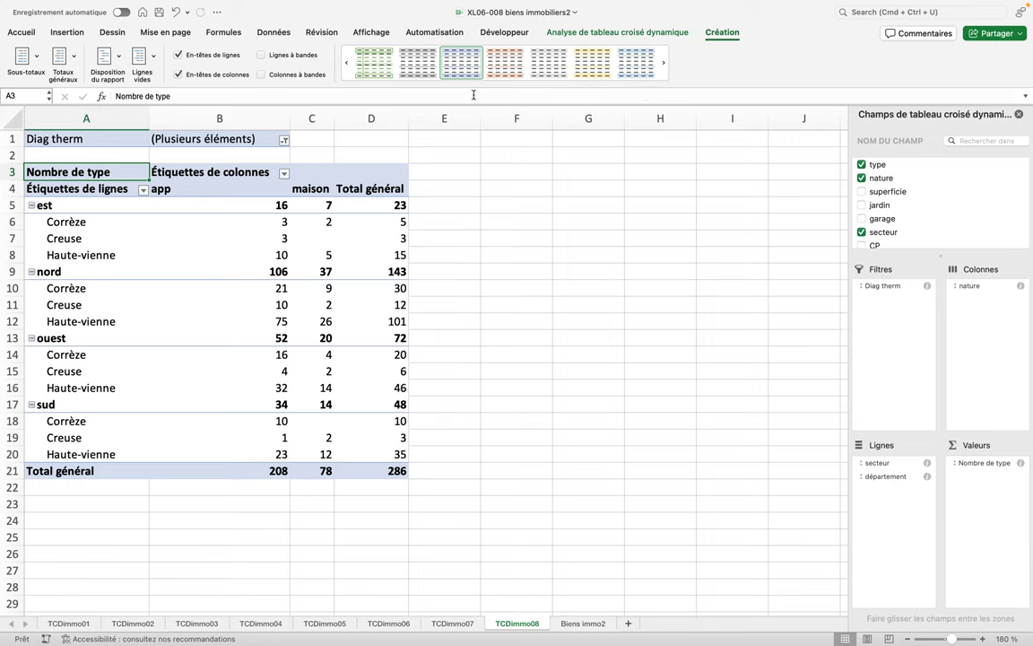
# Try a yellow style, apply a lighter bordered style to TCDimmo08, then return to Biens immo2.
pyautogui.click(590, 66)
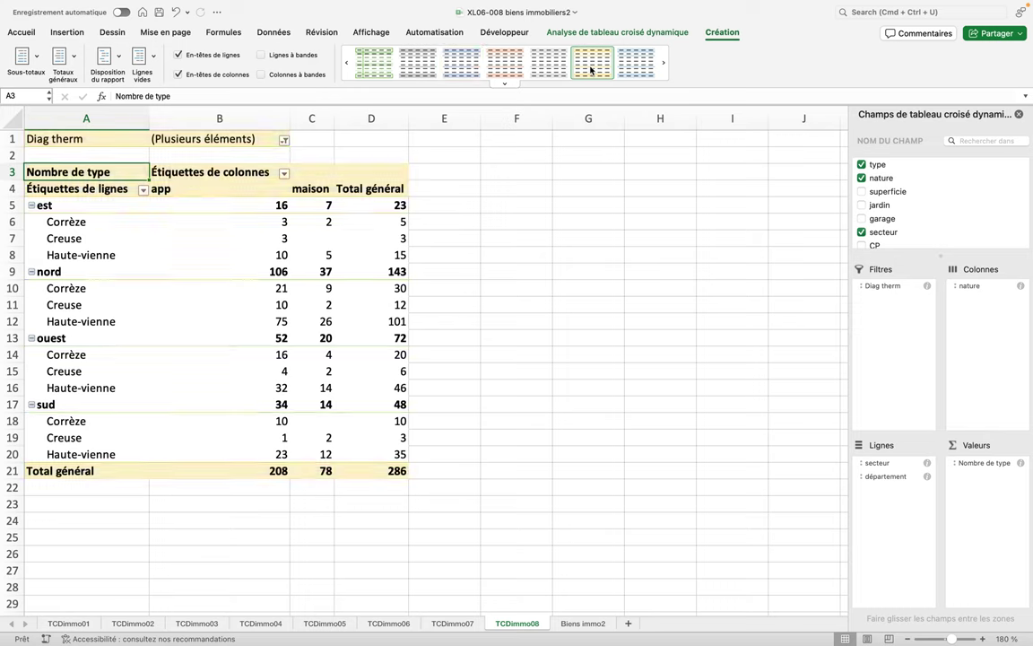
pyautogui.click(663, 64)
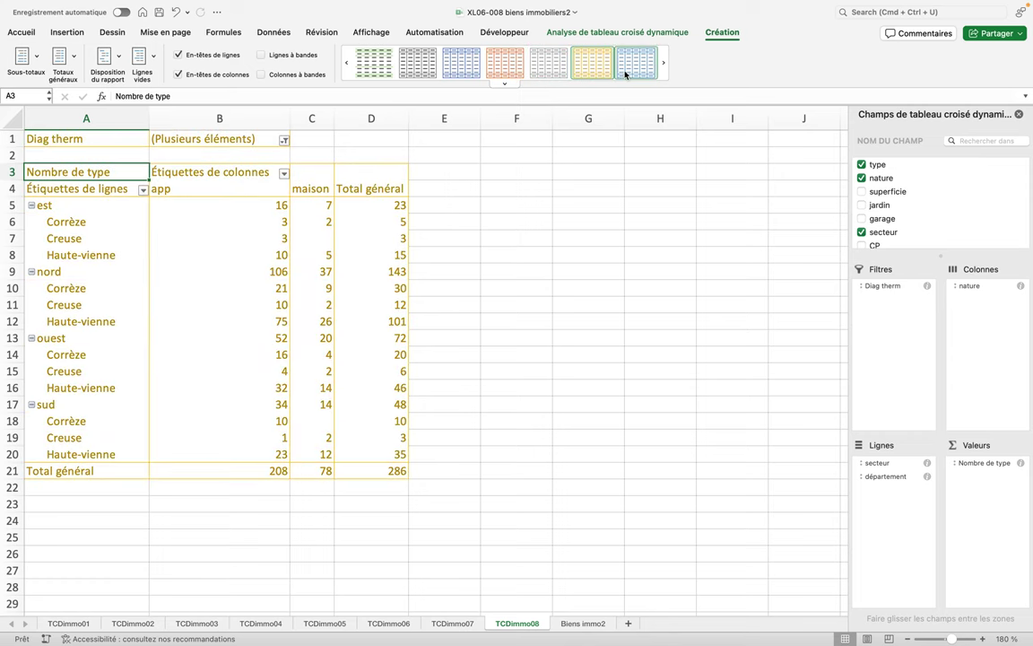
pyautogui.click(504, 75)
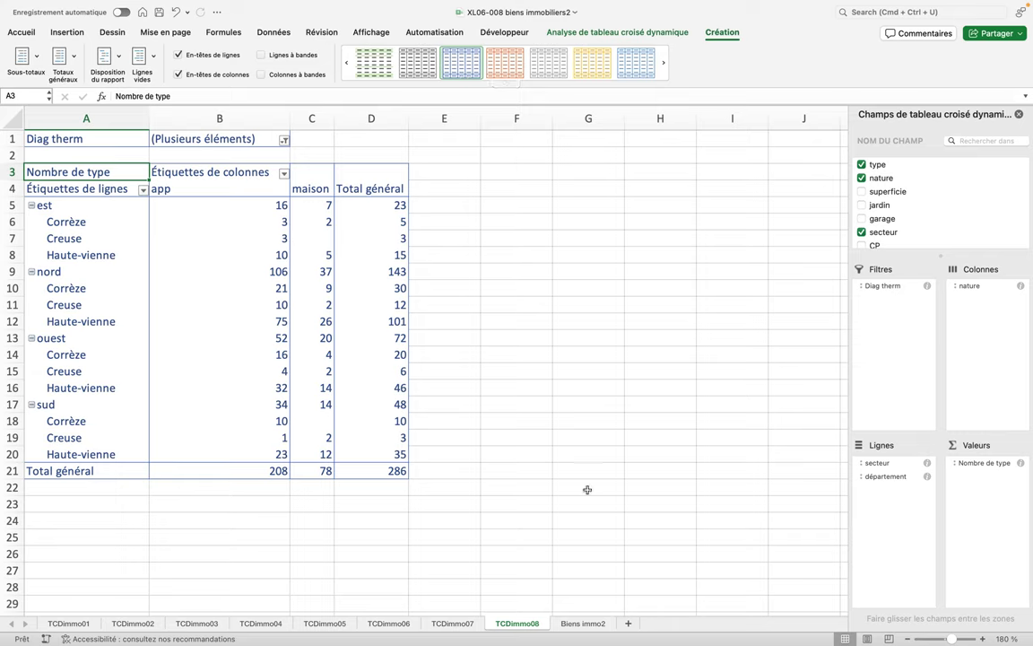
pyautogui.click(589, 623)
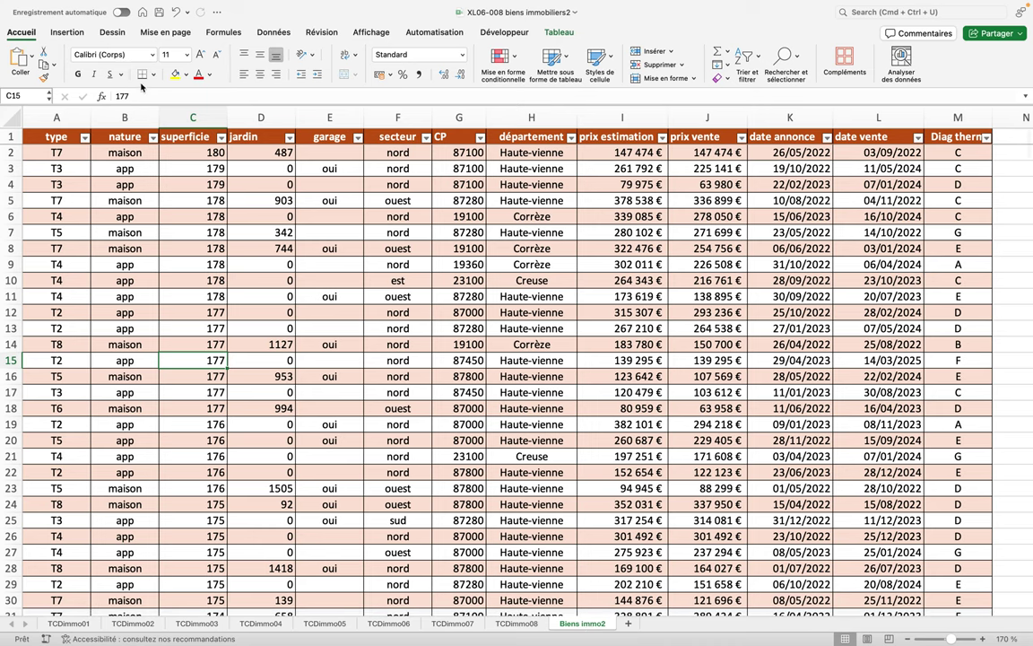
# Insert a pivot table from the immo range on a new sheet with type as rows.
pyautogui.click(66, 33)
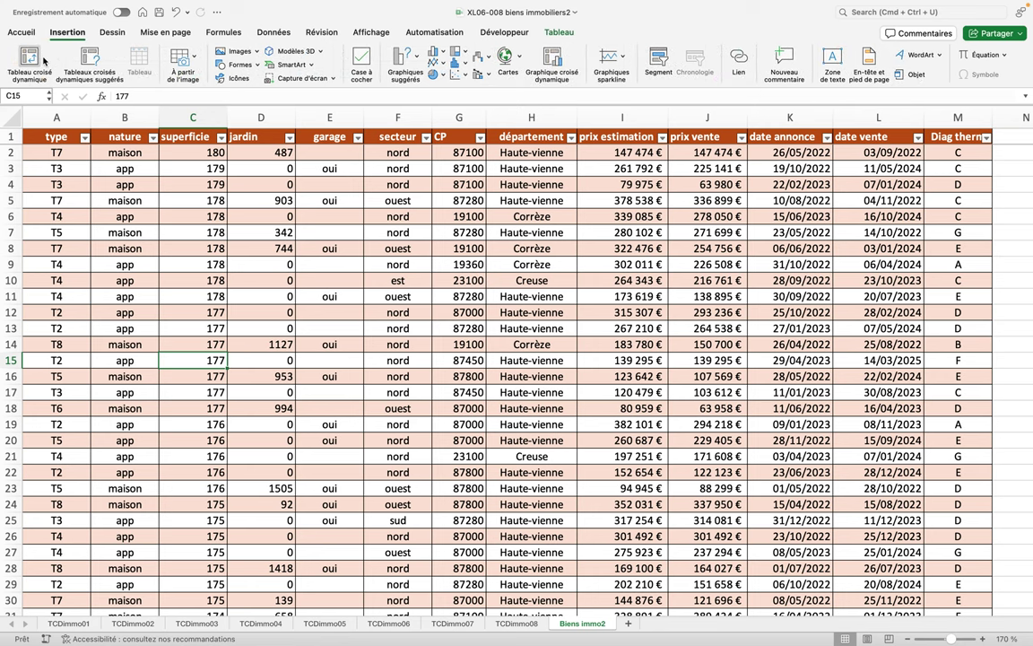
pyautogui.click(36, 59)
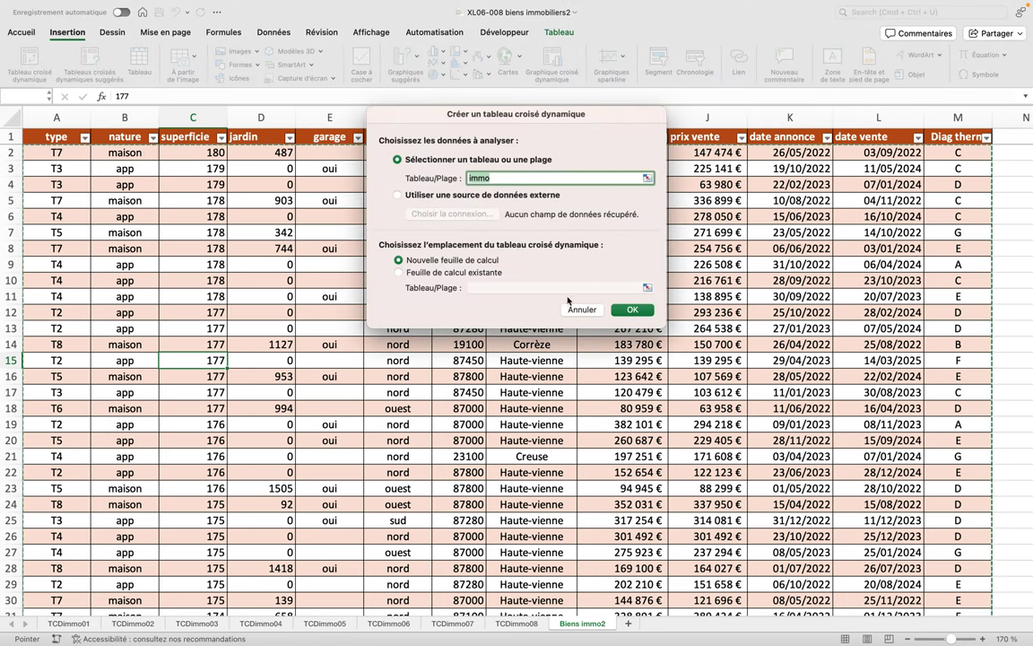
pyautogui.click(616, 311)
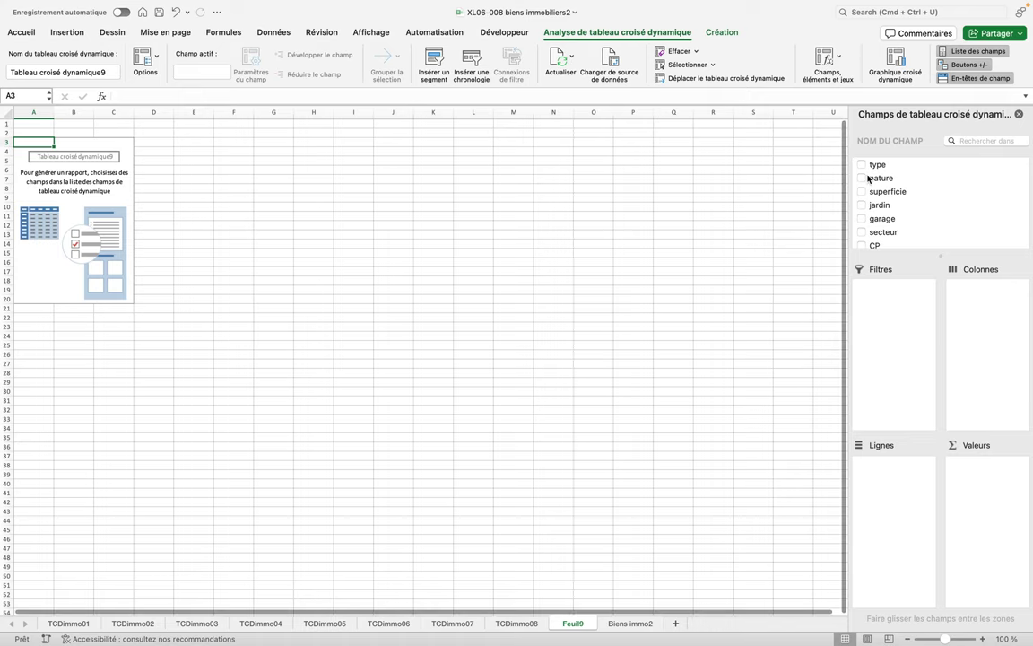
pyautogui.moveTo(877, 166); pyautogui.dragTo(894, 473)
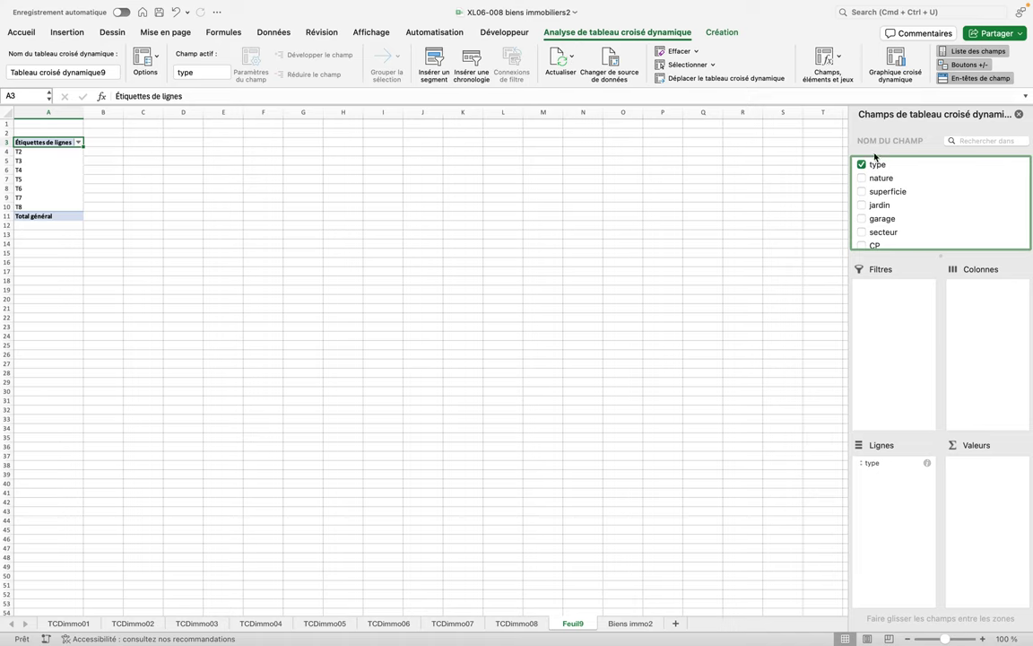
# Count type in the values and set nature as the report filter above the pivot.
pyautogui.moveTo(877, 164); pyautogui.dragTo(980, 477)
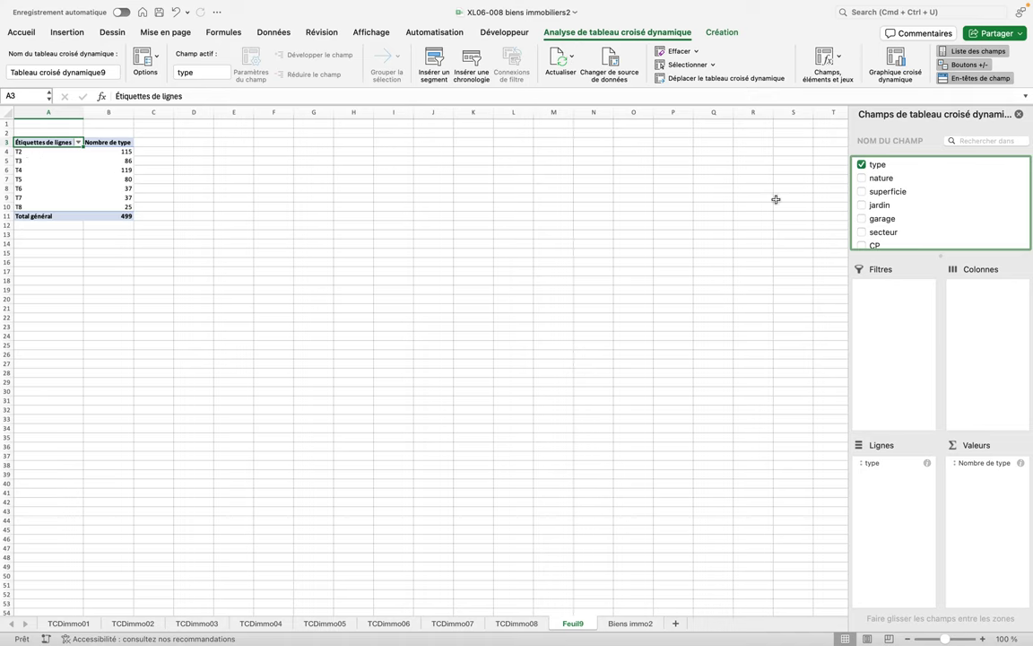
pyautogui.moveTo(875, 179)
pyautogui.mouseDown()
pyautogui.moveTo(933, 244)
pyautogui.moveTo(980, 322)
pyautogui.mouseUp()
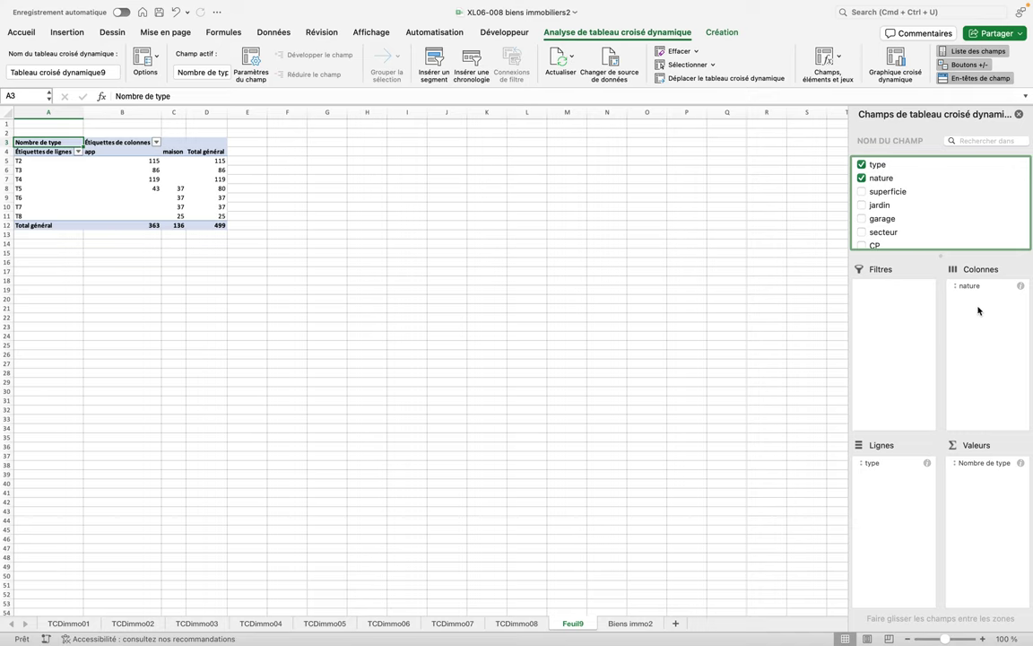
pyautogui.click(973, 289)
pyautogui.moveTo(973, 289); pyautogui.dragTo(921, 320)
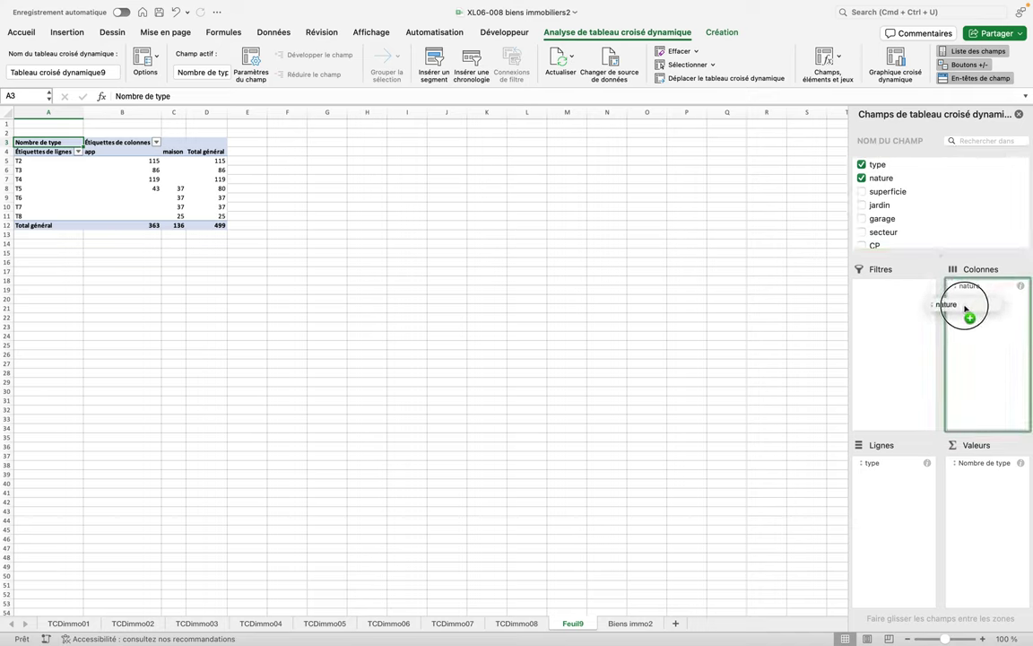
pyautogui.moveTo(892, 314); pyautogui.dragTo(890, 311)
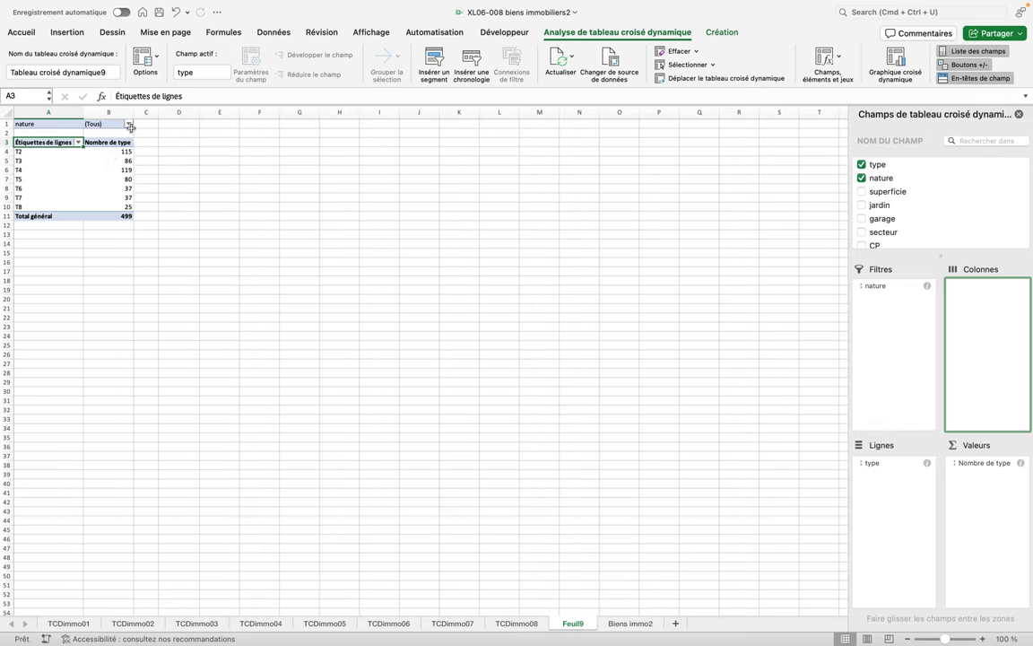
pyautogui.click(982, 639)
pyautogui.click(982, 639)
pyautogui.click(982, 638)
pyautogui.click(982, 639)
pyautogui.click(982, 639)
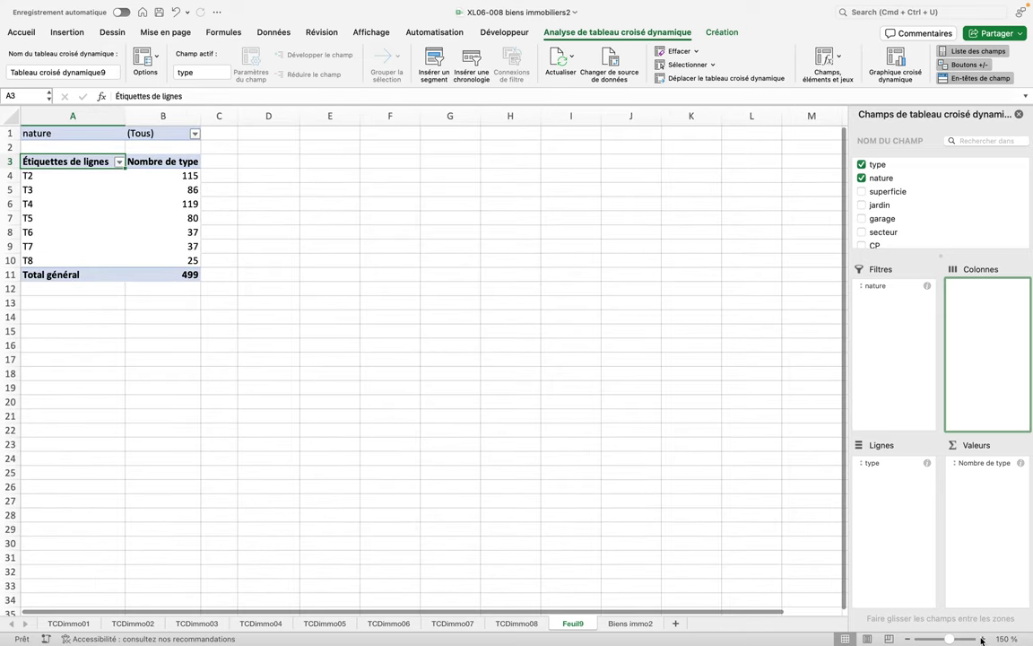
pyautogui.scroll(6, 494, 384)
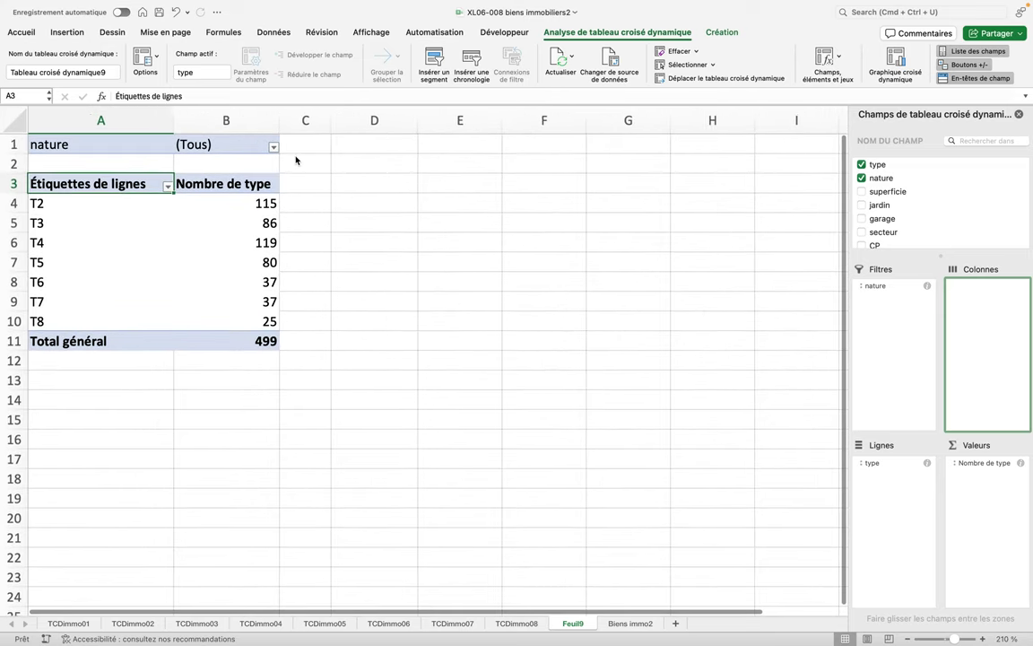
pyautogui.click(287, 149)
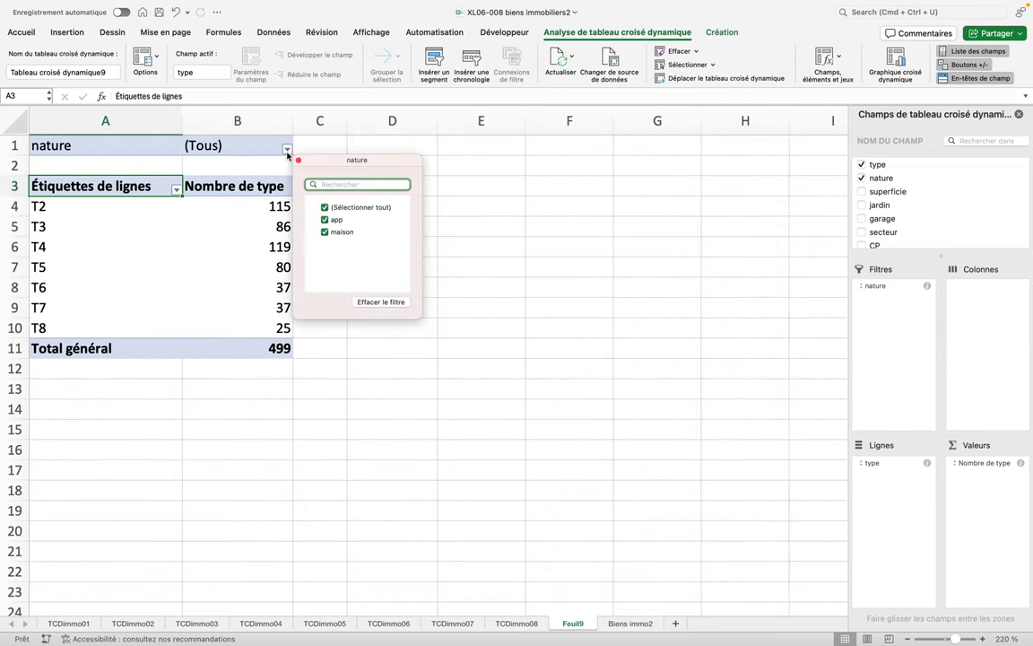
pyautogui.click(325, 208)
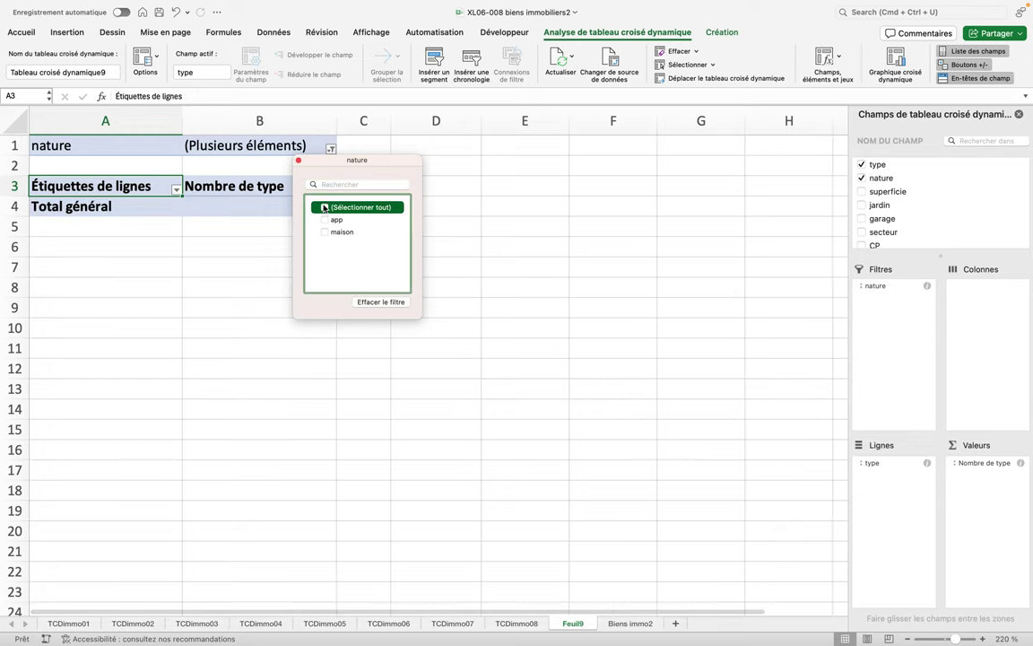
pyautogui.click(325, 220)
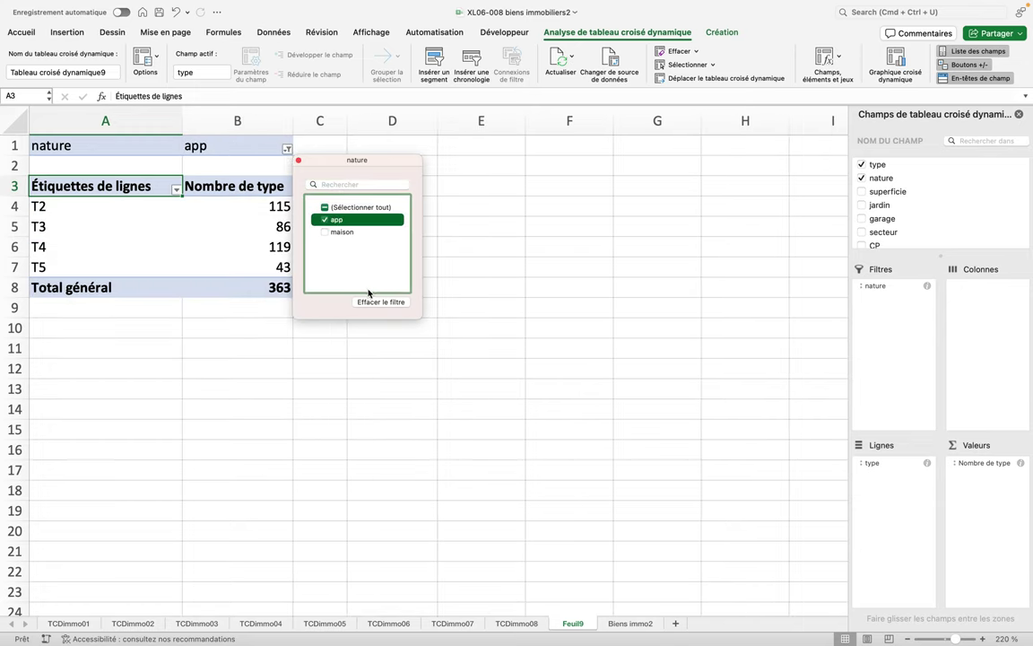
pyautogui.moveTo(338, 162); pyautogui.dragTo(460, 191)
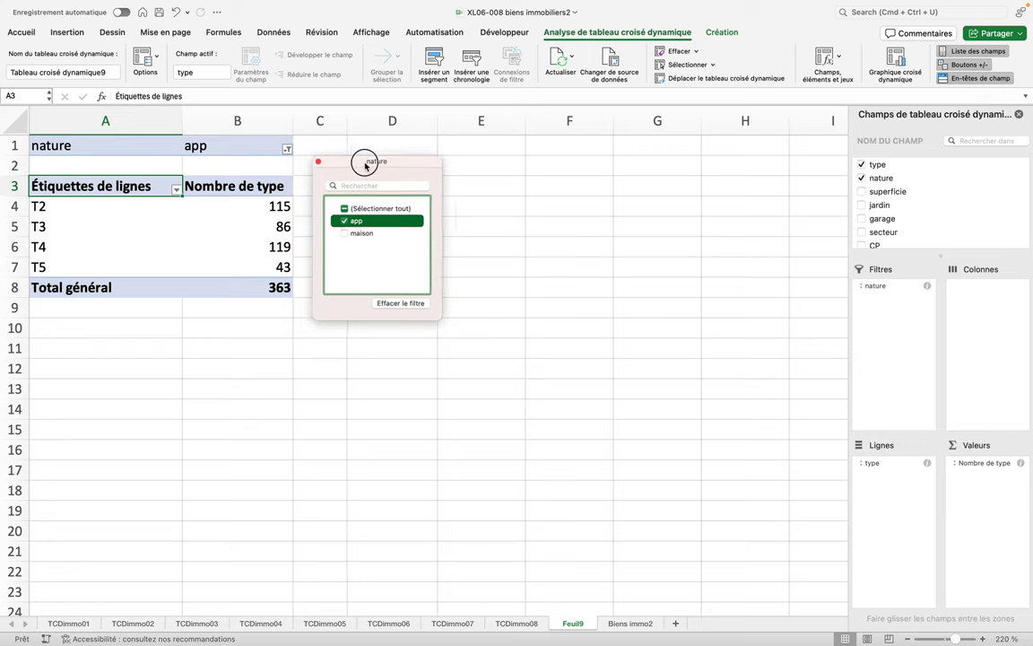
pyautogui.click(447, 249)
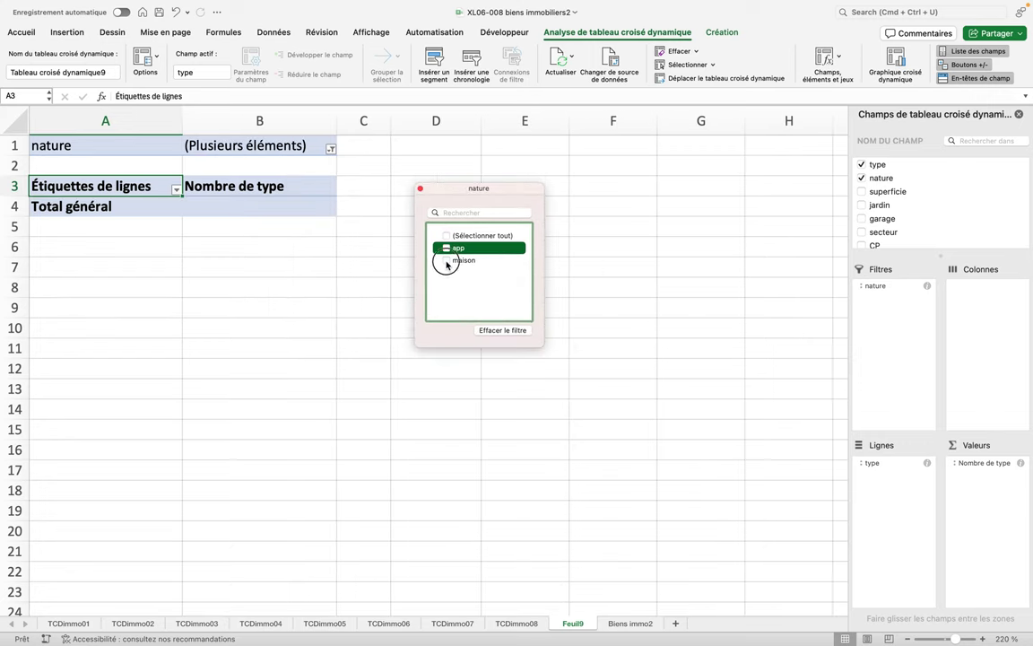
pyautogui.click(447, 261)
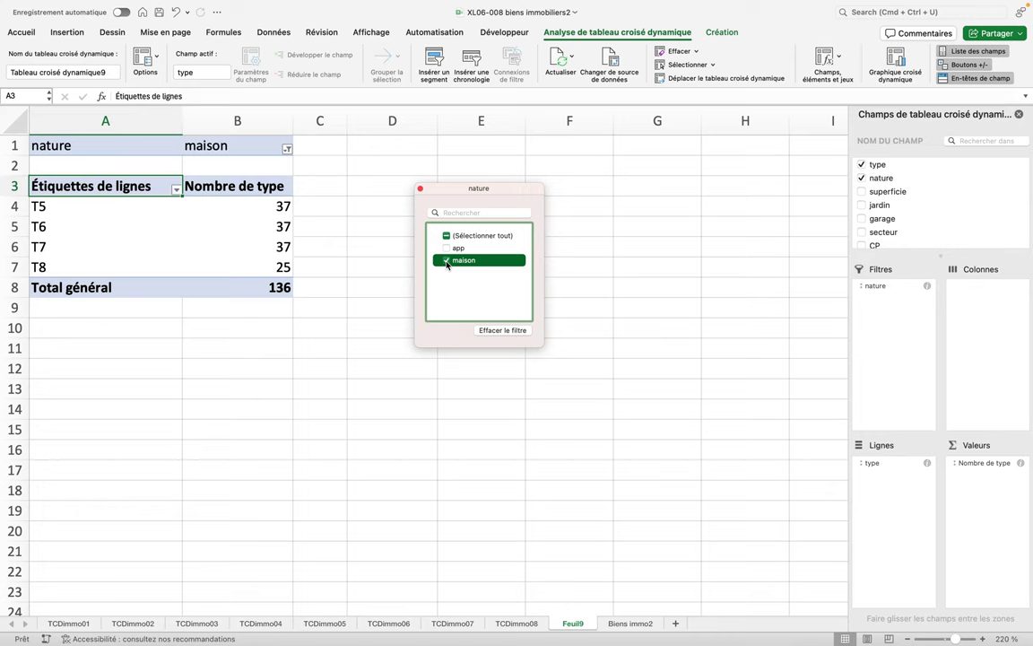
pyautogui.click(447, 236)
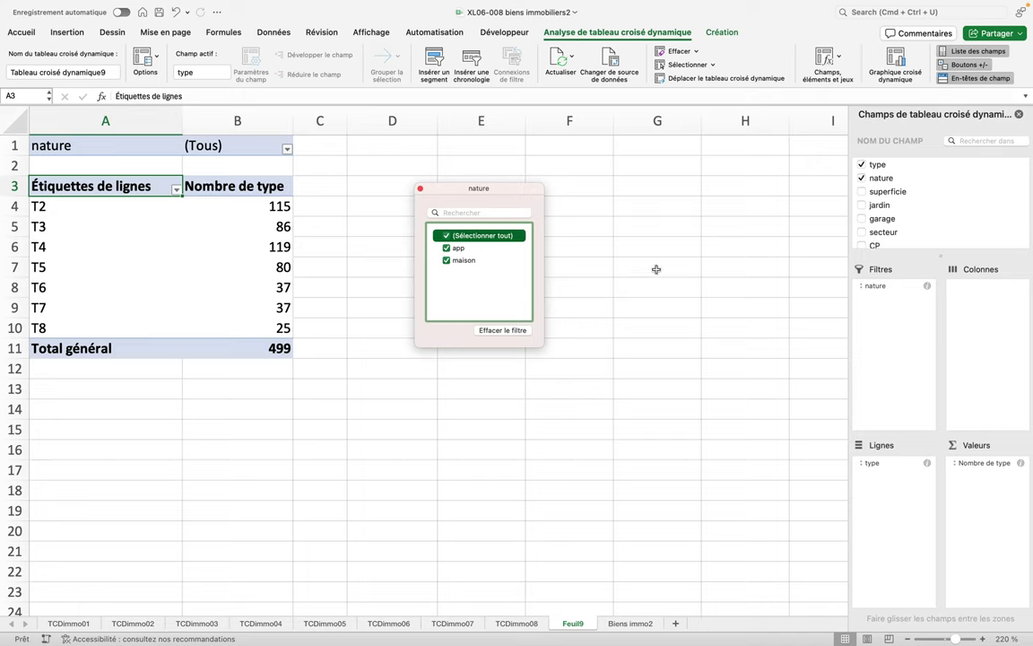
pyautogui.scroll(-3, 886, 205)
pyautogui.moveTo(886, 195); pyautogui.dragTo(900, 309)
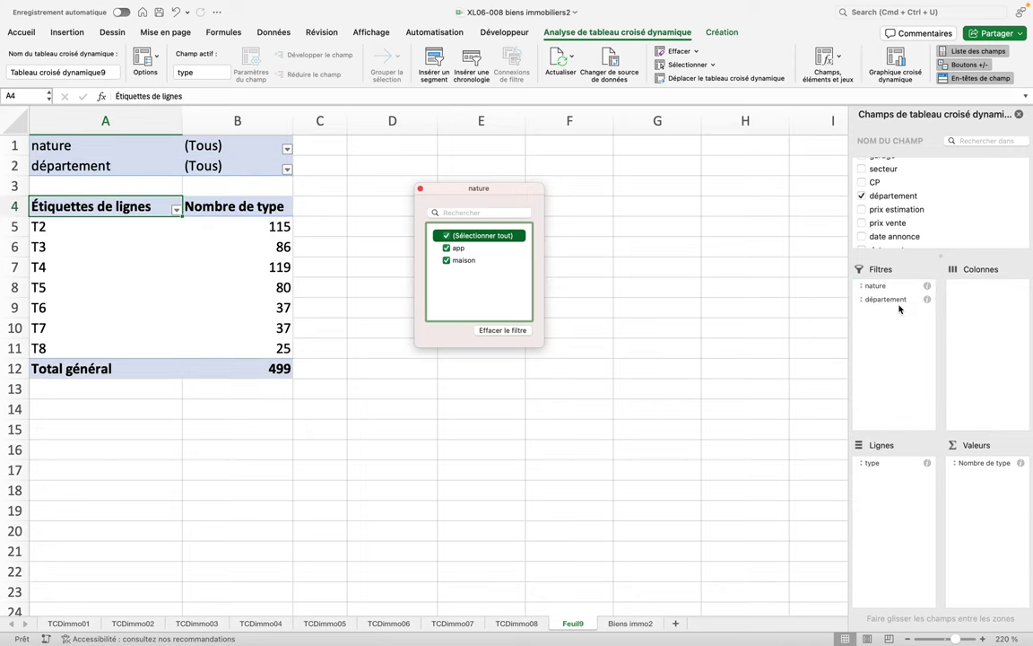
# Add secteur as a report filter and filter département to Corrèze only.
pyautogui.moveTo(893, 179); pyautogui.dragTo(901, 319)
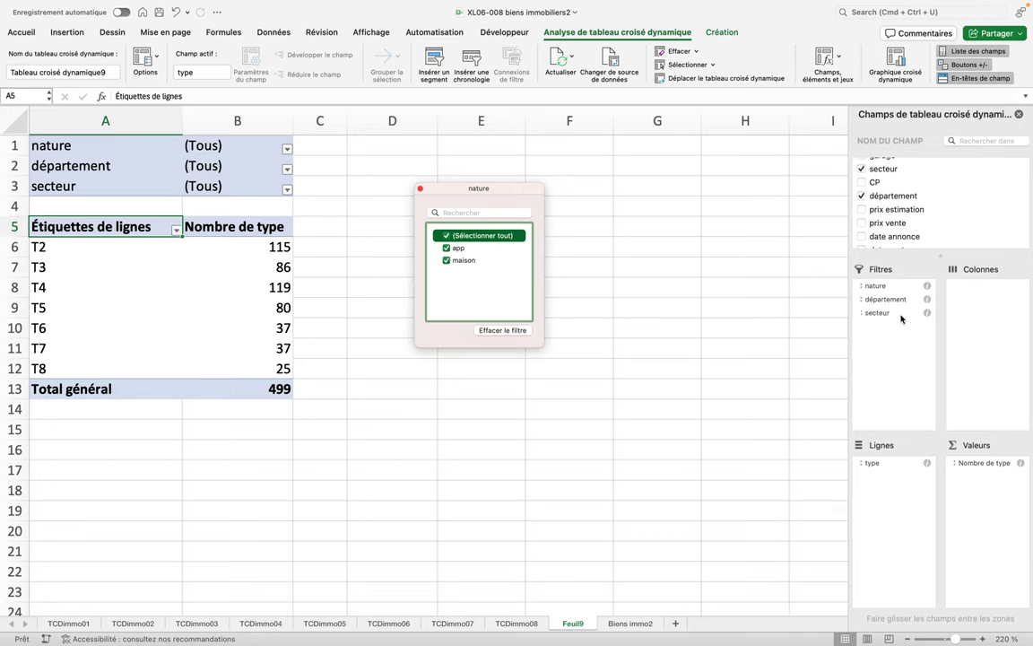
pyautogui.click(287, 170)
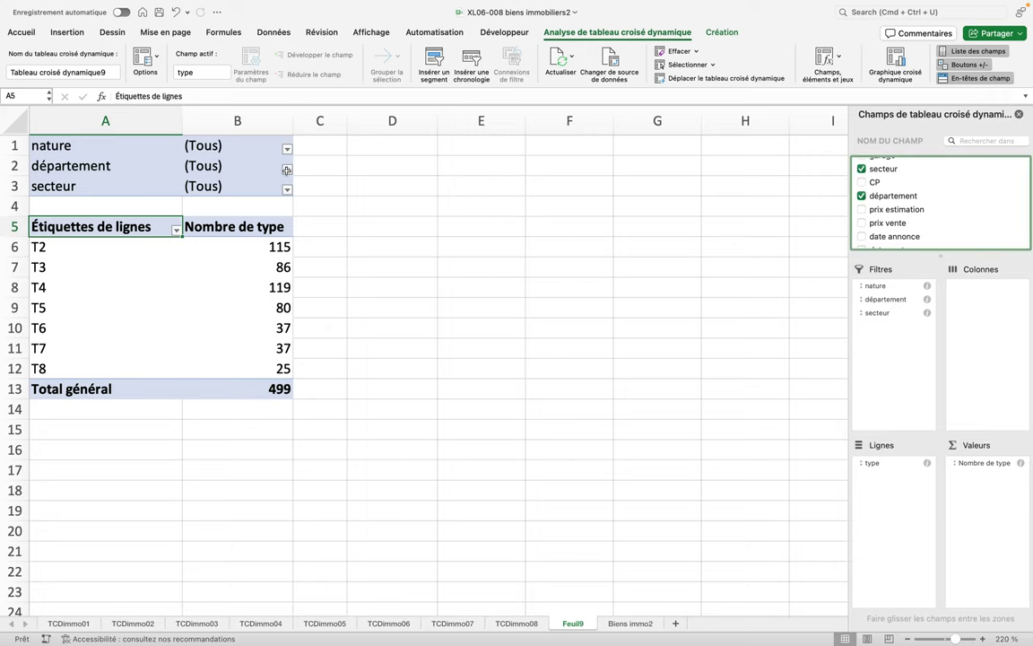
pyautogui.click(287, 170)
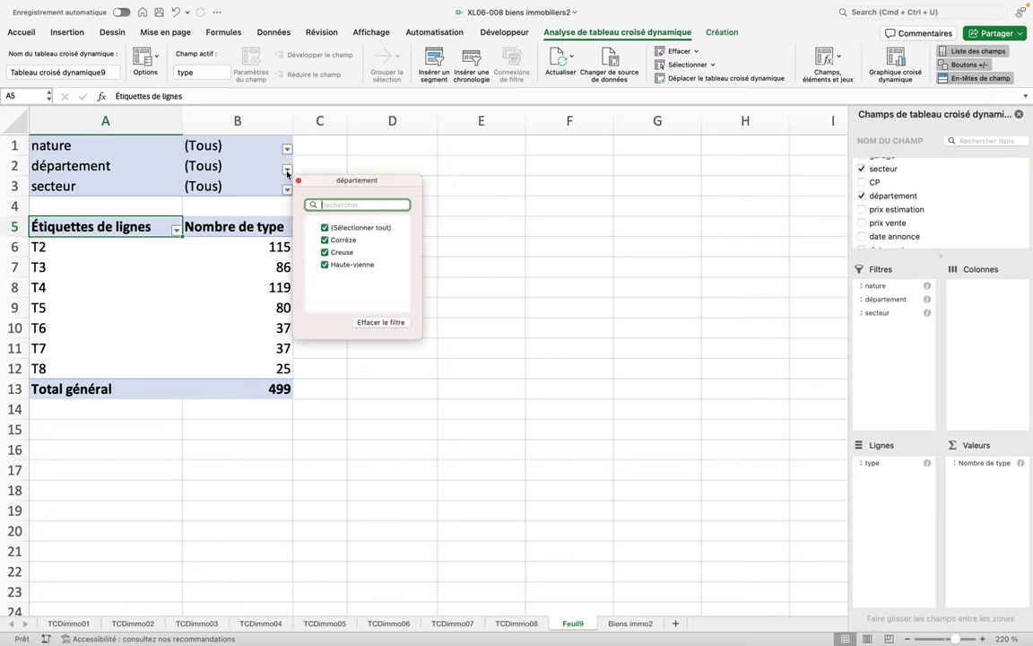
pyautogui.click(325, 227)
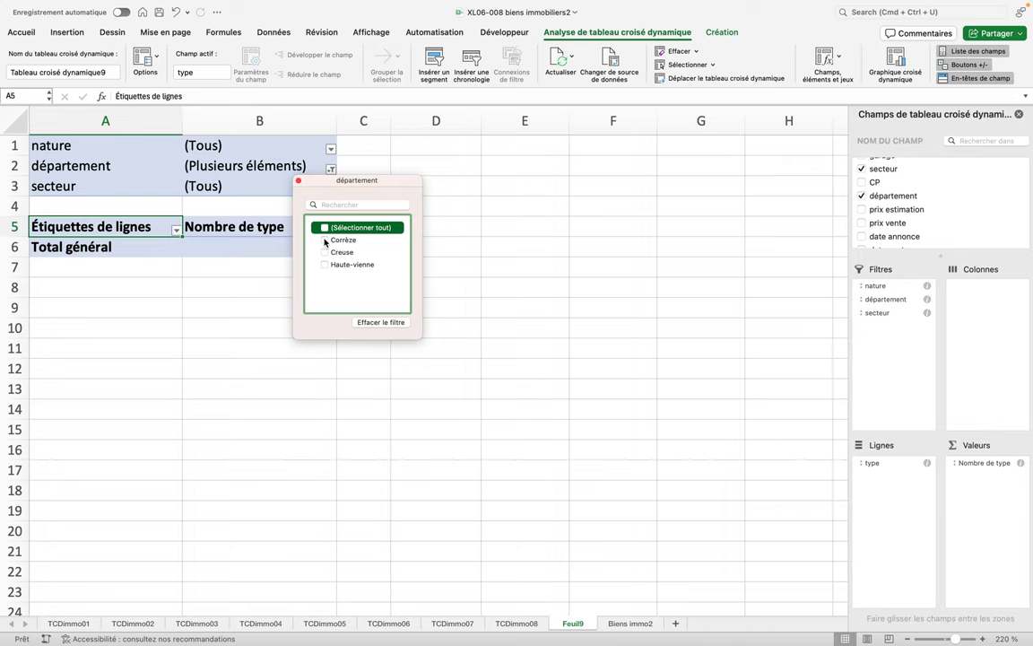
pyautogui.click(325, 240)
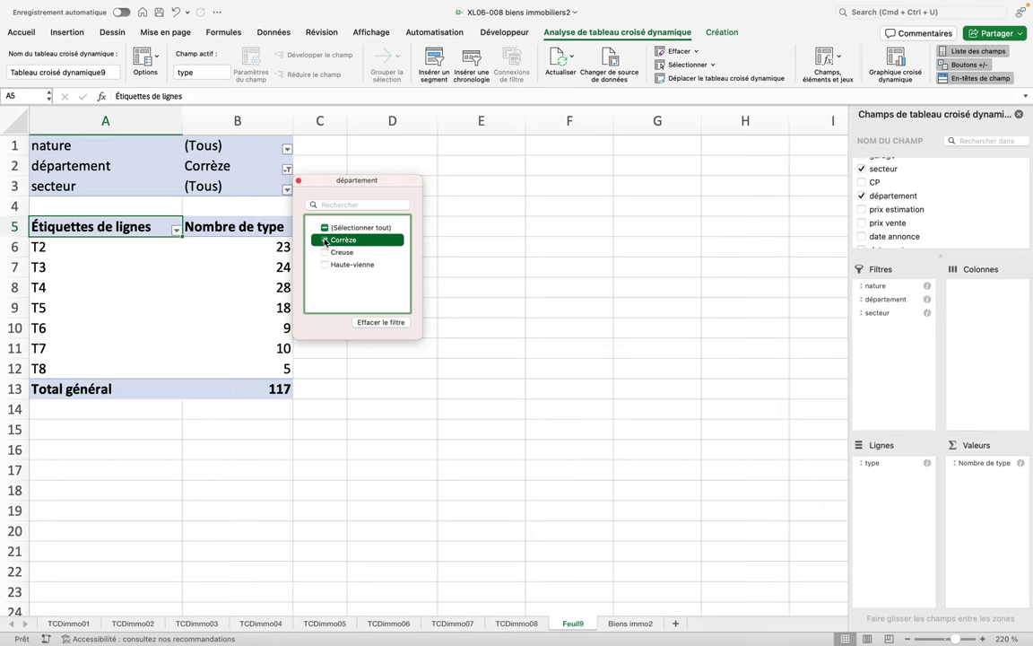
pyautogui.click(286, 154)
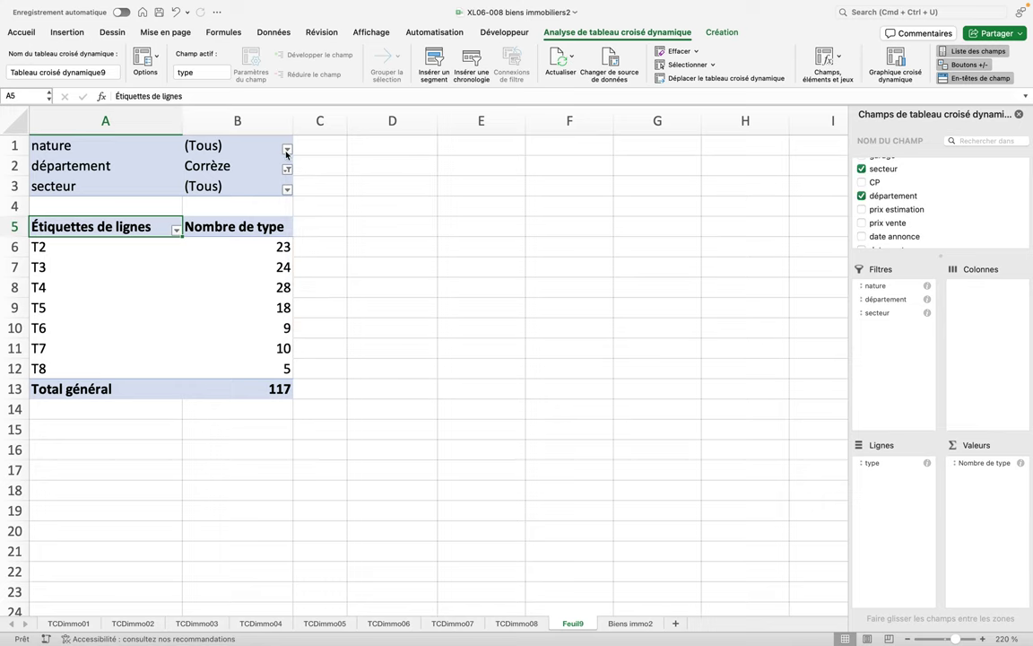
# Set the nature filter to maison only, excluding app.
pyautogui.click(287, 149)
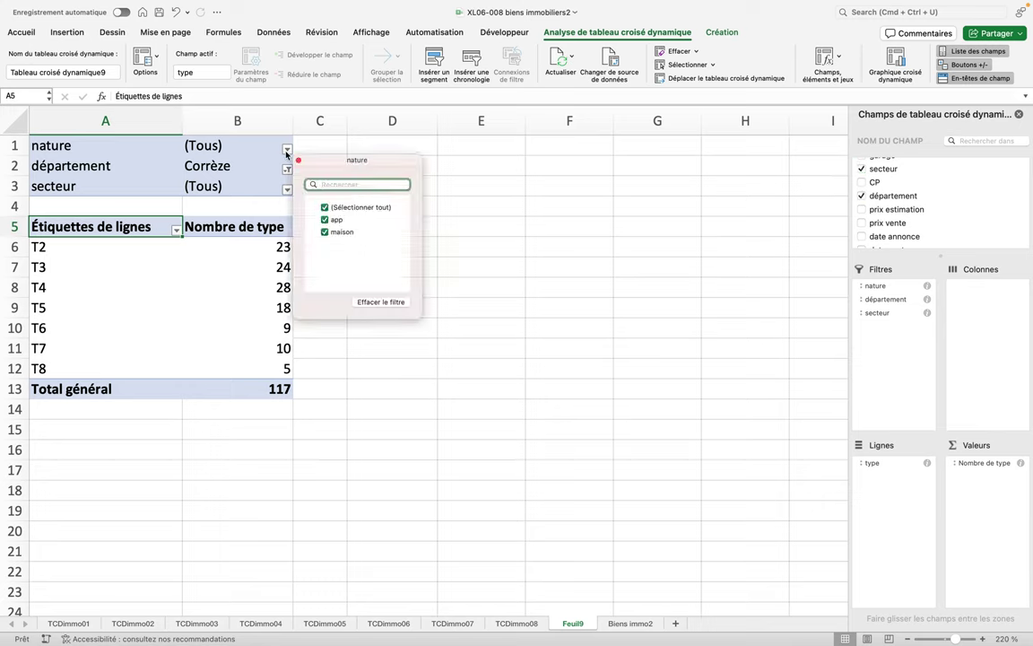
pyautogui.click(325, 219)
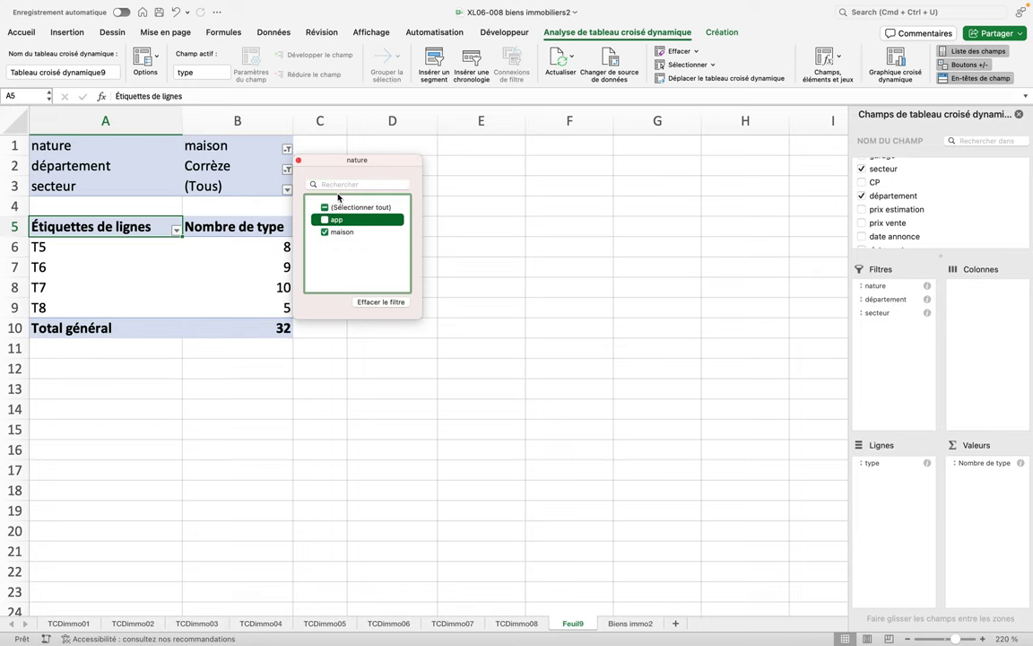
pyautogui.moveTo(336, 165); pyautogui.dragTo(387, 170)
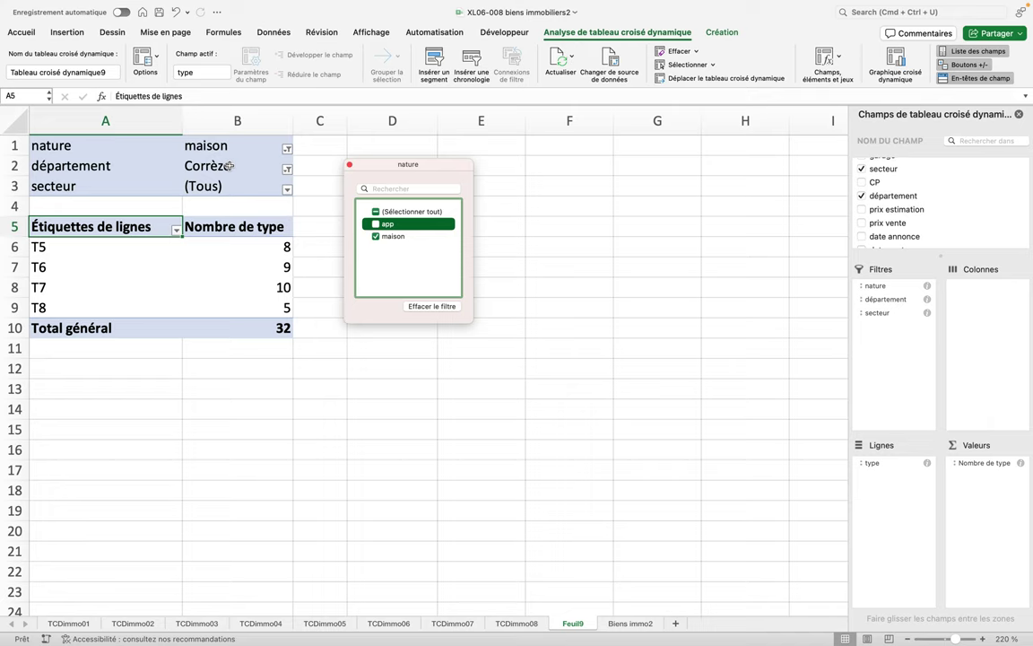
# Filter secteur to nord only, leaving 17 houses: T5 2, T6 7, T7 4, T8 4.
pyautogui.click(287, 191)
pyautogui.click(287, 191)
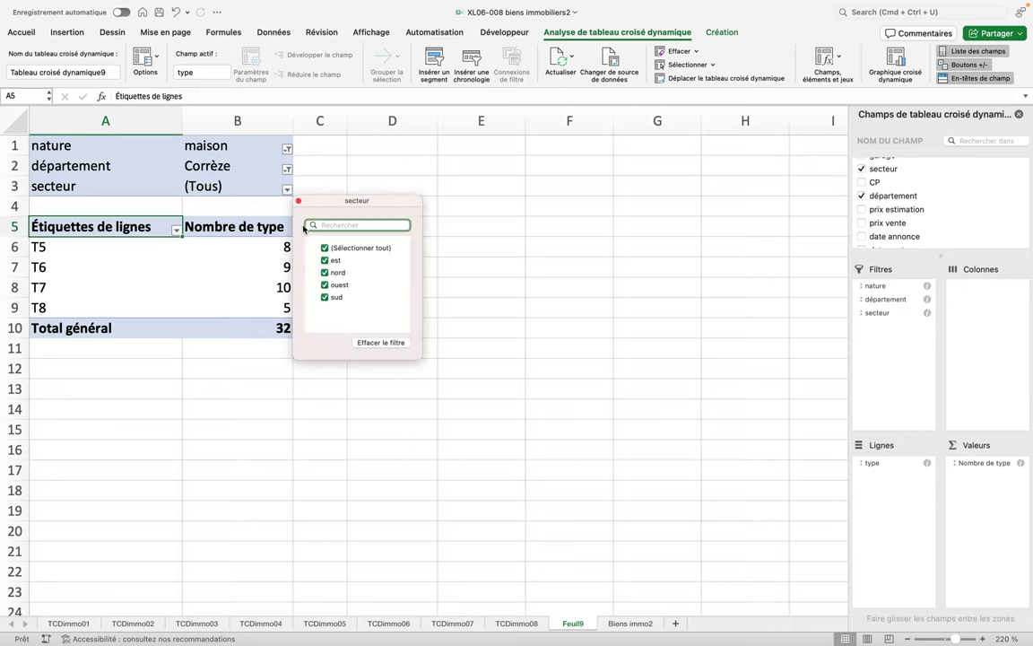
pyautogui.click(325, 249)
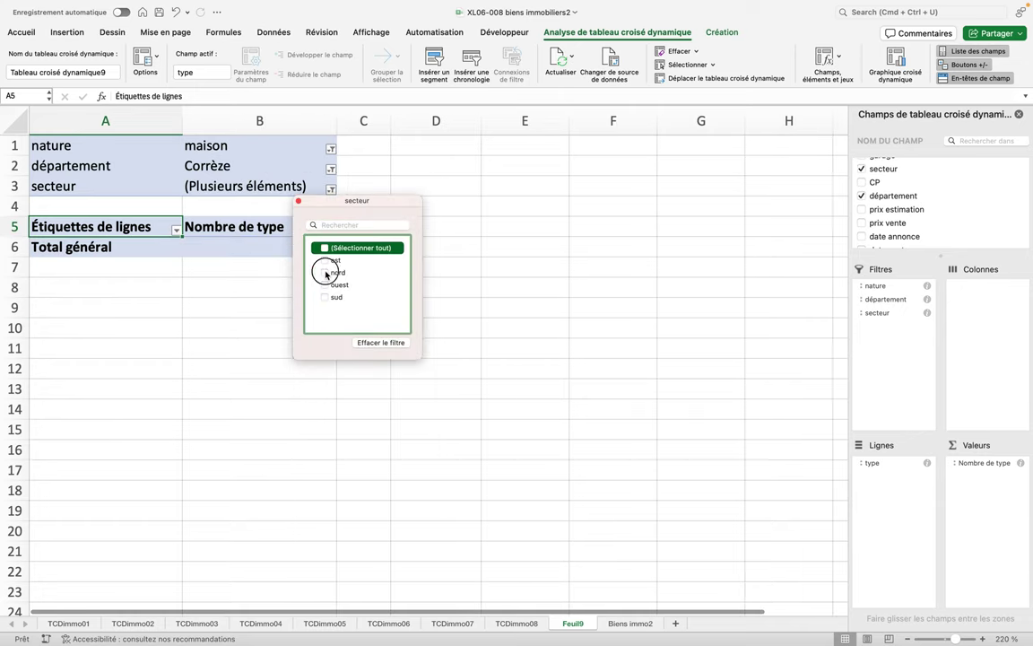
pyautogui.click(325, 272)
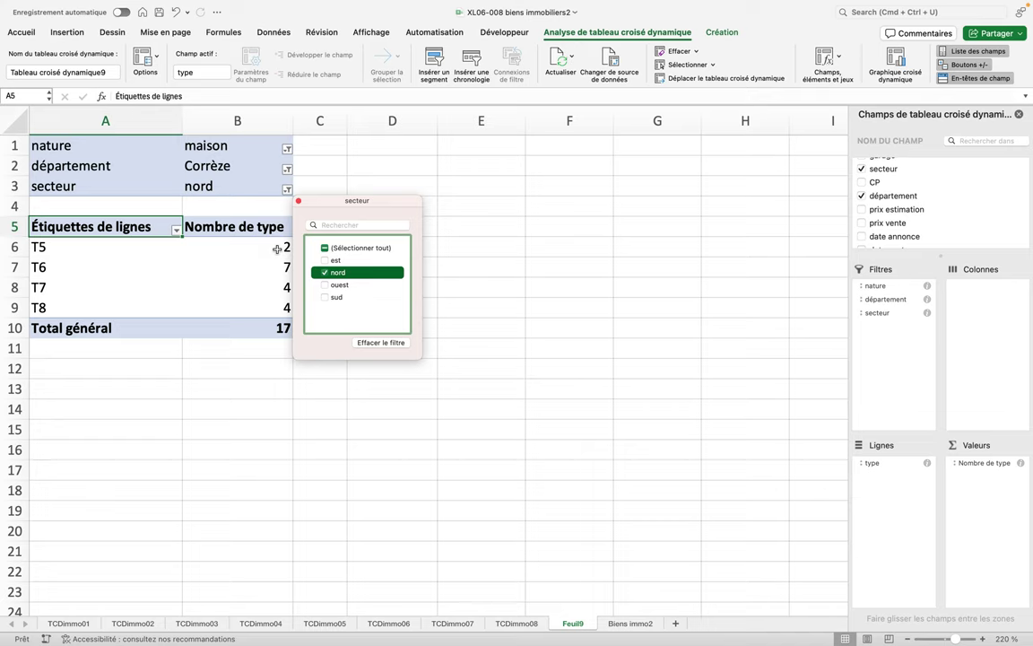
pyautogui.click(582, 625)
# Rename the Feuil9 sheet to TCDimmo09.
pyautogui.doubleClick(582, 625)
pyautogui.write('TCD')
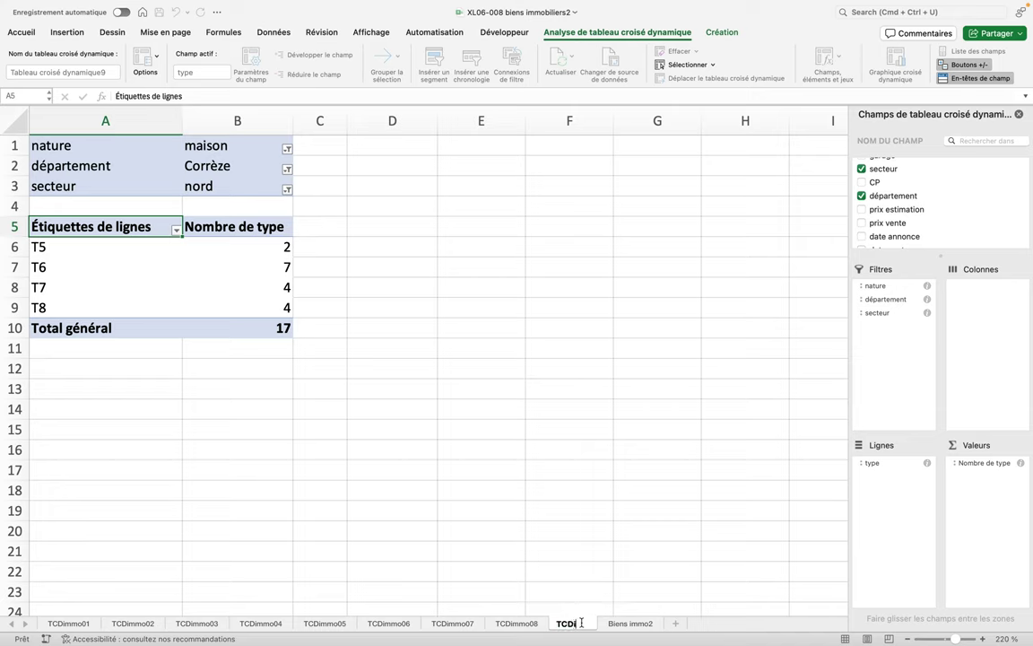
pyautogui.write('immo09')
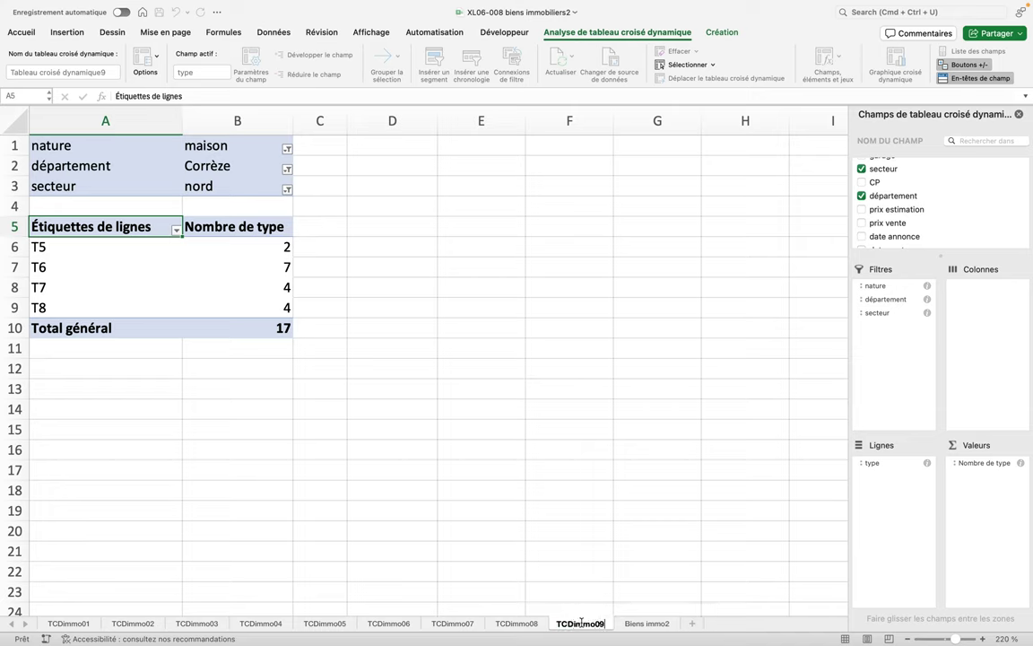
pyautogui.press('Return')
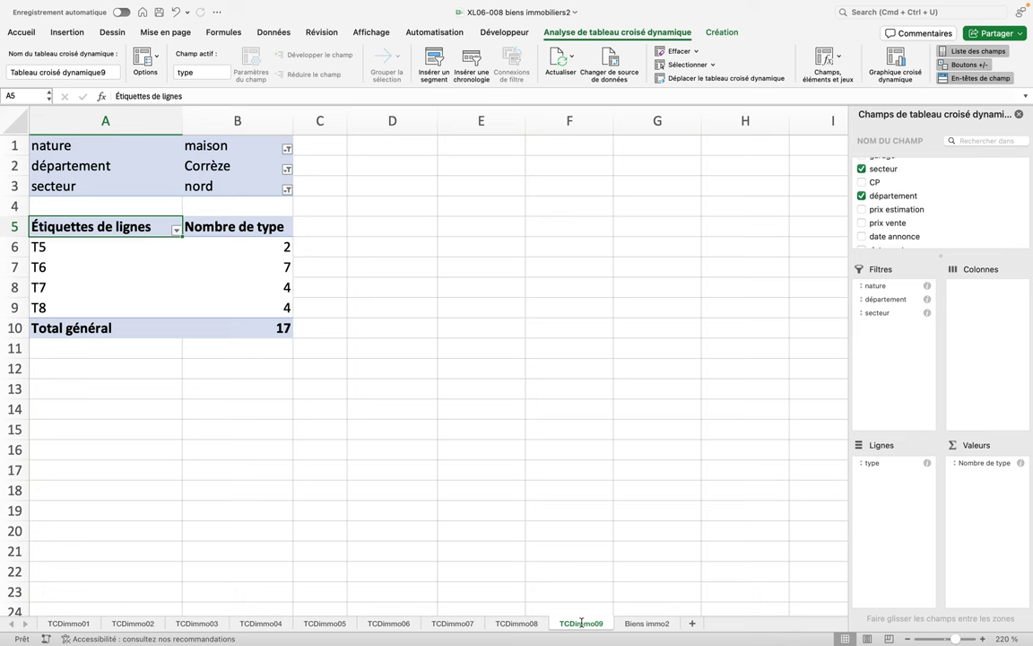
# Return to Biens immo2 and start a new pivot table from the immo table.
pyautogui.click(647, 622)
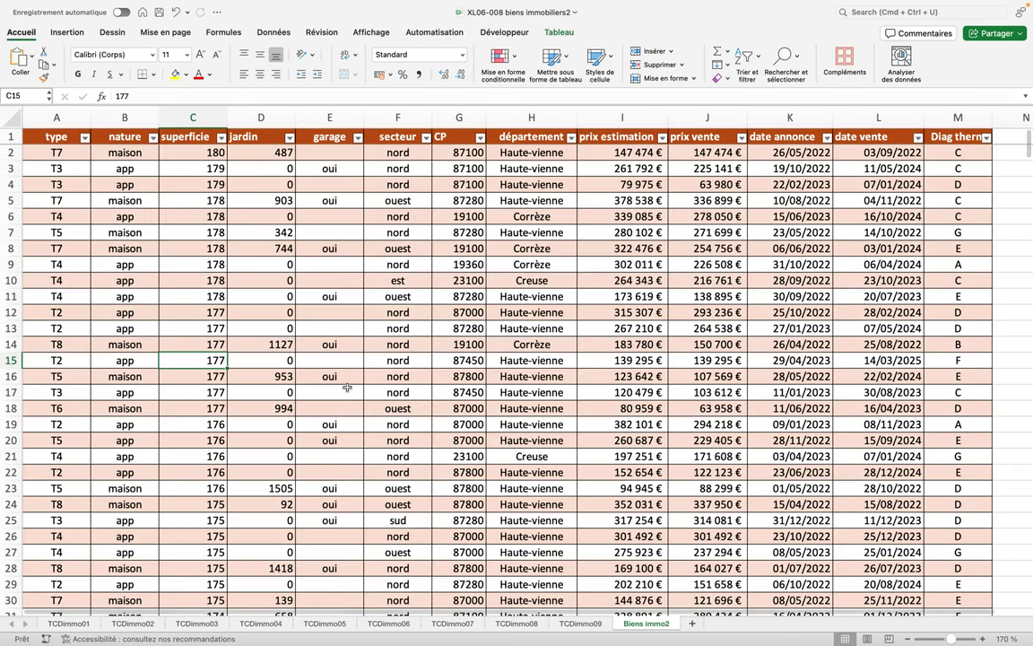
pyautogui.click(68, 31)
pyautogui.click(36, 68)
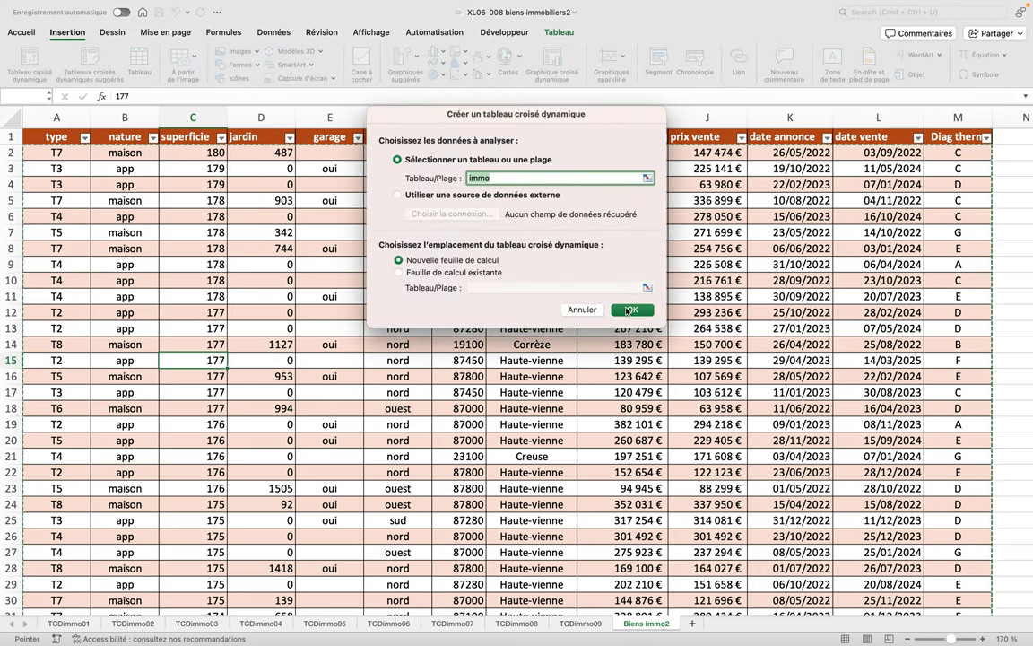
# Create the pivot table on a new sheet, Feuil10, and zoom in on it.
pyautogui.click(631, 310)
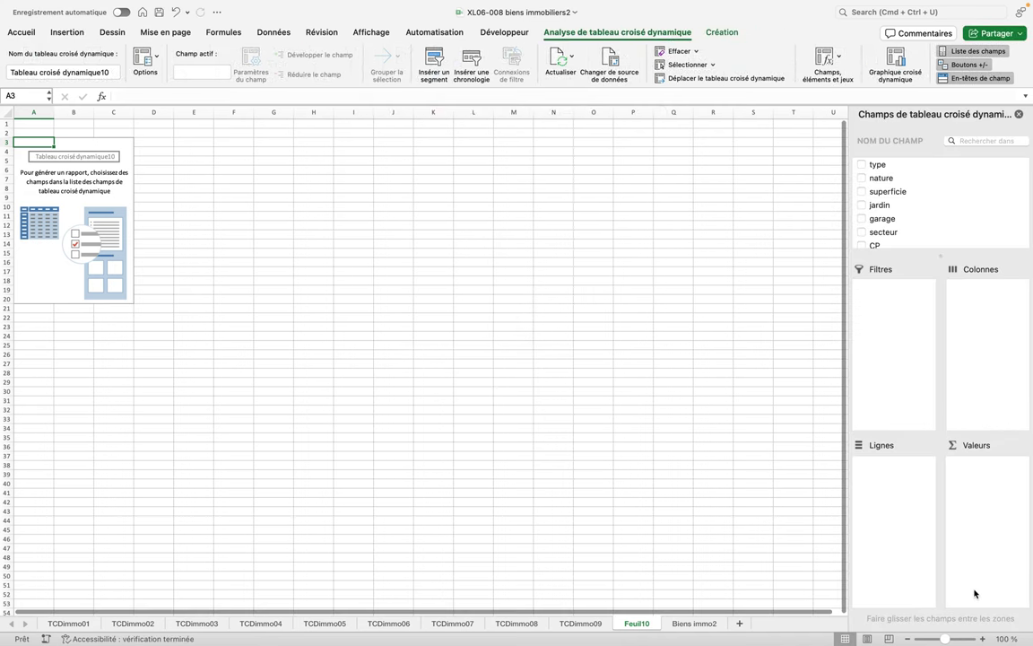
pyautogui.click(982, 639)
pyautogui.click(983, 638)
pyautogui.click(982, 639)
pyautogui.click(982, 639)
pyautogui.click(983, 638)
pyautogui.click(982, 639)
pyautogui.click(982, 639)
pyautogui.click(982, 639)
pyautogui.click(982, 638)
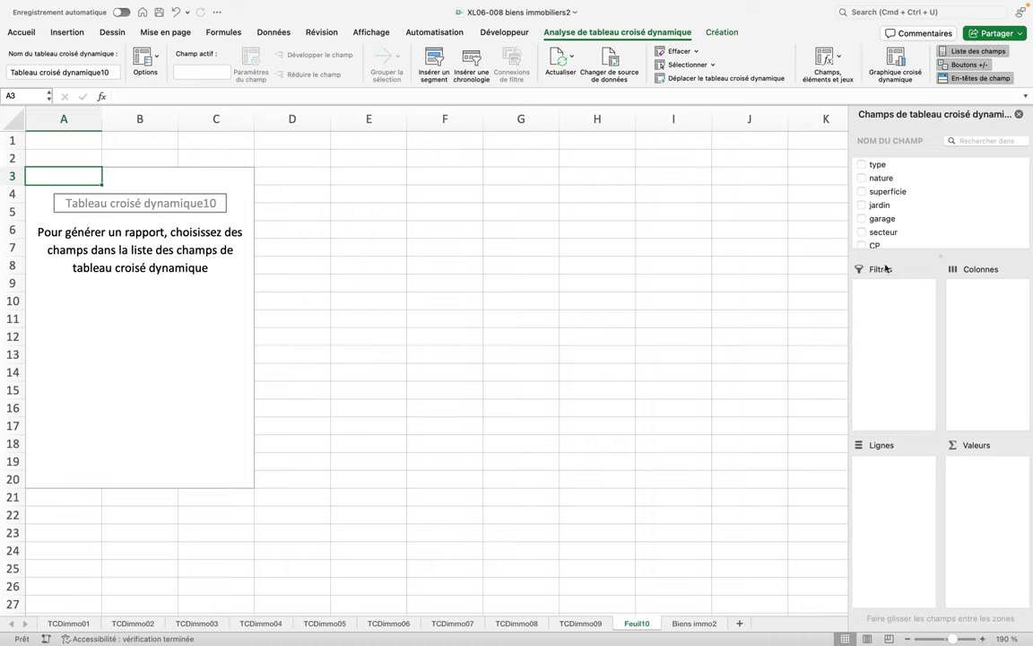
# Put date vente in rows and count type in values: 2022 45, 2023 206, 2024 217, 2025 31.
pyautogui.scroll(-3, 921, 220)
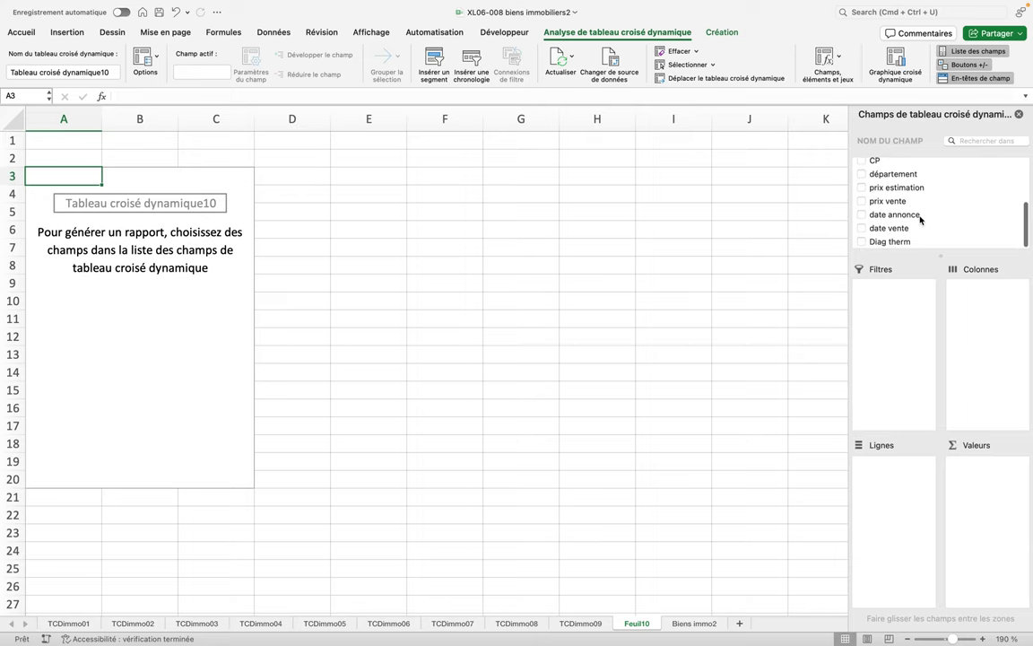
pyautogui.moveTo(892, 231); pyautogui.dragTo(903, 483)
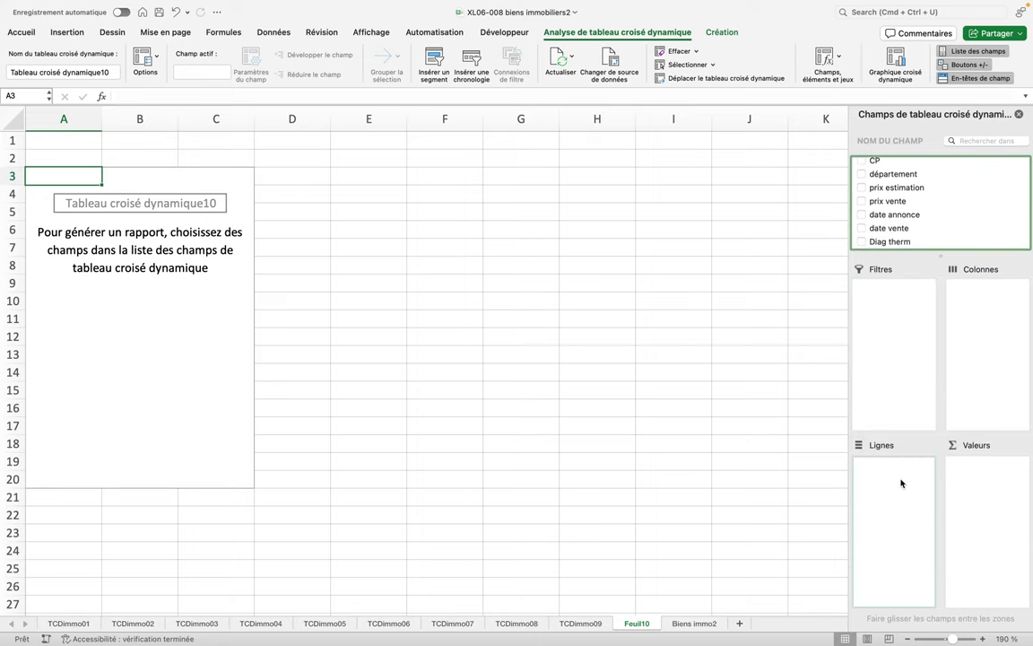
pyautogui.scroll(5, 930, 208)
pyautogui.moveTo(876, 165); pyautogui.dragTo(989, 478)
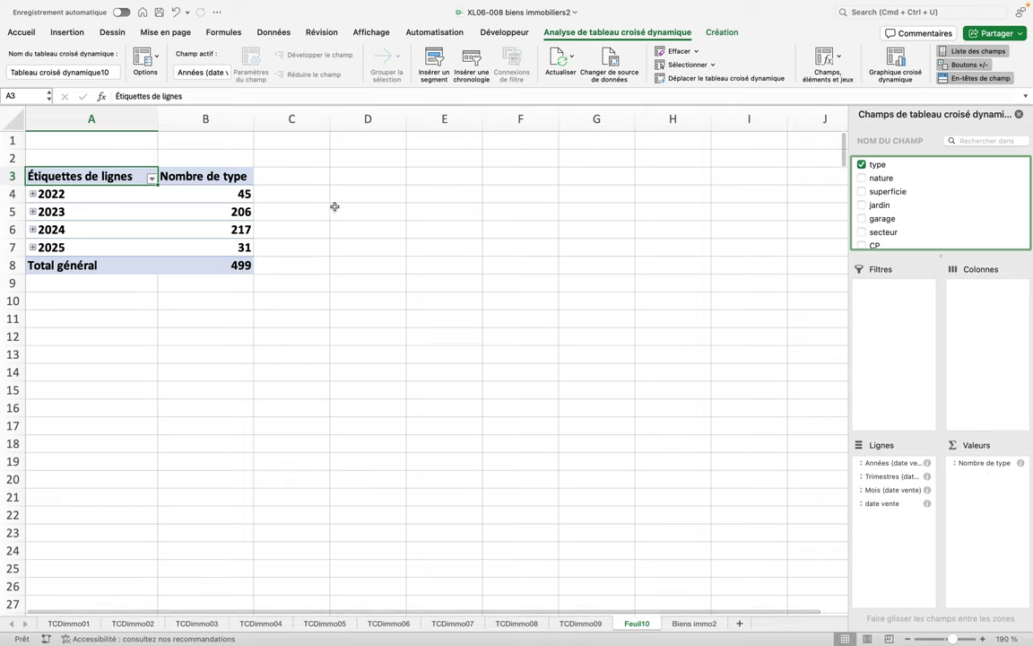
# Replace the A3 row header text with Période.
pyautogui.doubleClick(116, 177)
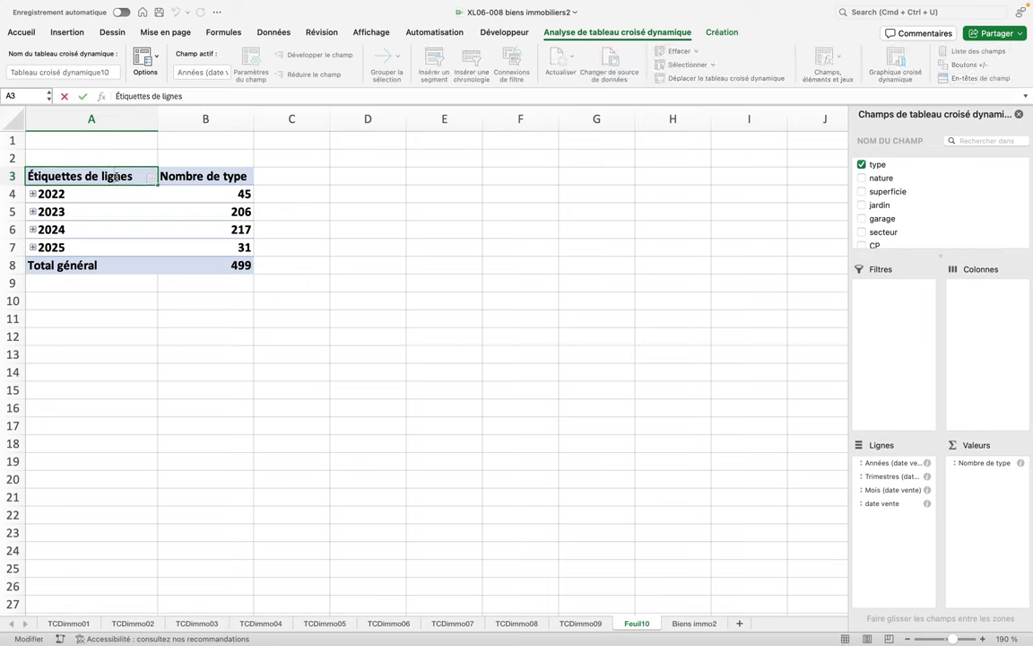
pyautogui.rightClick(134, 181)
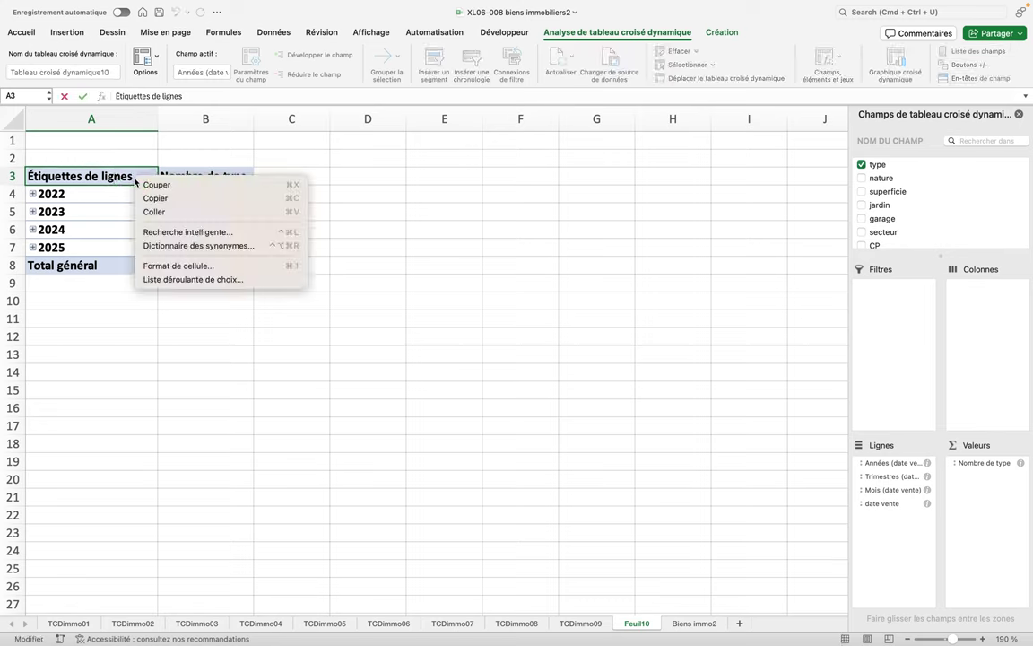
pyautogui.press('Escape')
pyautogui.press('BackSpace')
pyautogui.press('BackSpace')
pyautogui.press('BackSpace')
pyautogui.press('BackSpace')
pyautogui.press('BackSpace')
pyautogui.press('BackSpace')
pyautogui.press('BackSpace')
pyautogui.press('BackSpace')
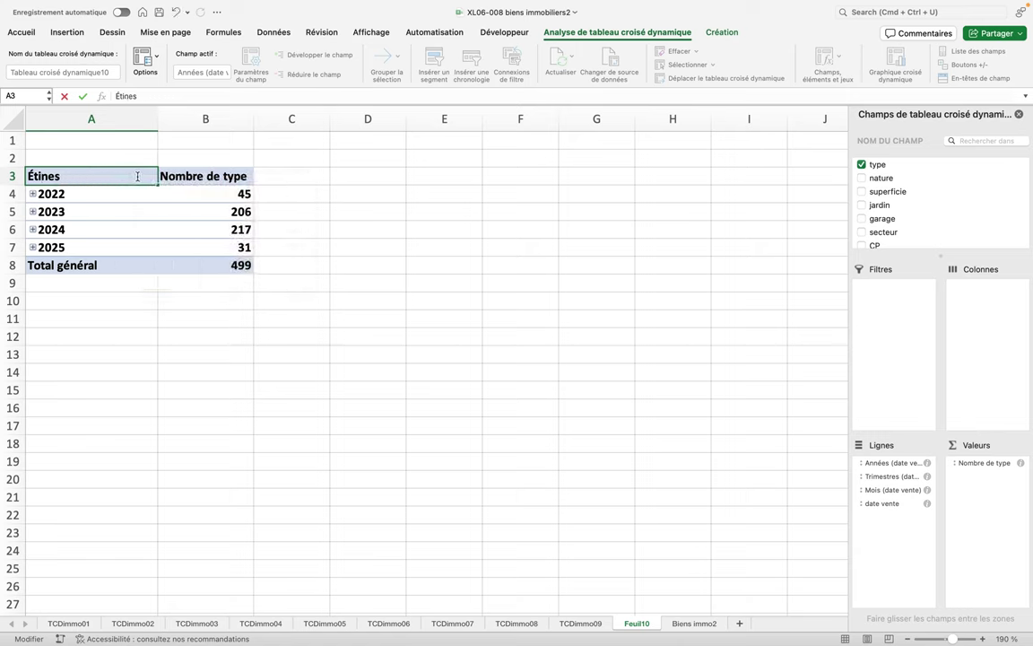
pyautogui.press('End')
pyautogui.press('BackSpace')
pyautogui.press('BackSpace')
pyautogui.press('BackSpace')
pyautogui.press('BackSpace')
pyautogui.press('BackSpace')
pyautogui.press('BackSpace')
pyautogui.write('Période')
# Label the B3 value header Nb de ventes.
pyautogui.click(197, 176)
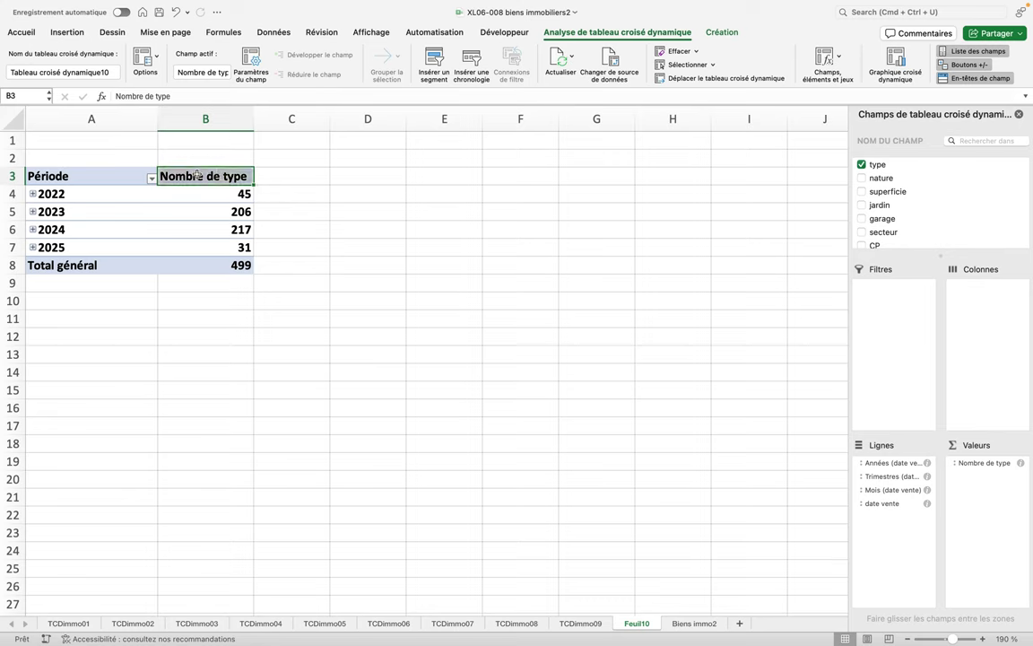
pyautogui.write('Nb z')
pyautogui.press('BackSpace')
pyautogui.write('de su')
pyautogui.press('BackSpace')
pyautogui.press('BackSpace')
pyautogui.write('ventes')
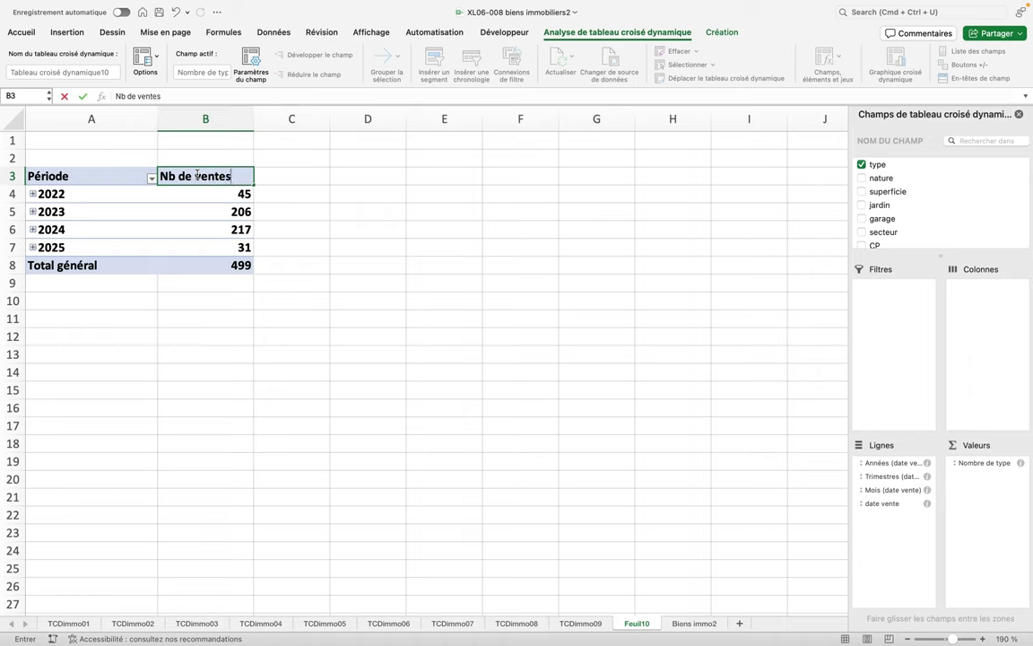
pyautogui.click(289, 204)
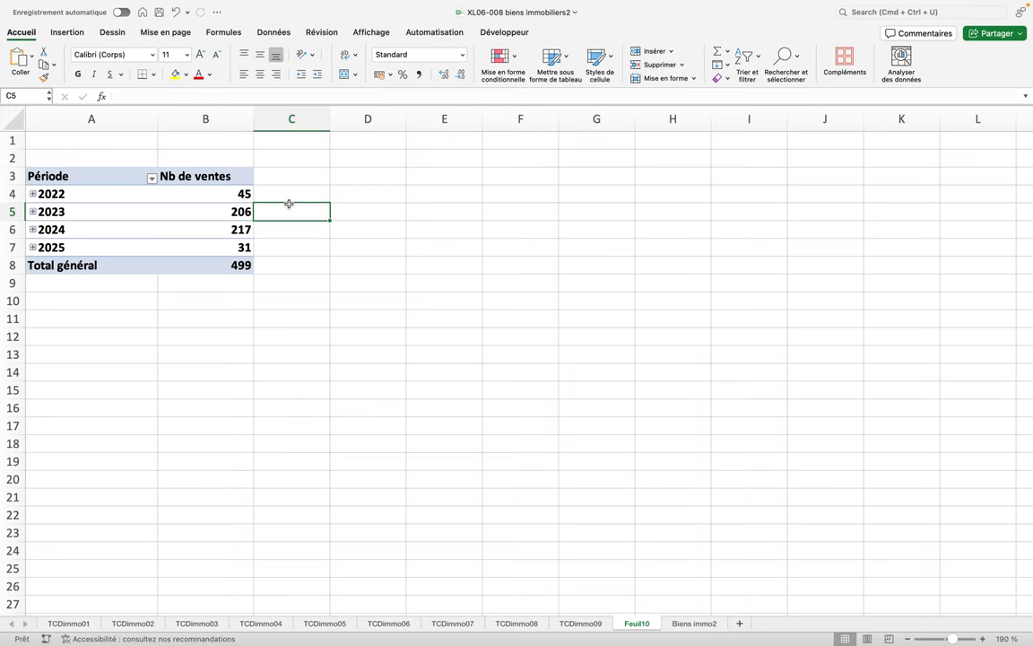
# Expand 2023 into quarters 24, 46, 67, 69, and Trimestre1 into janv 7, févr 8, mars 9.
pyautogui.click(33, 213)
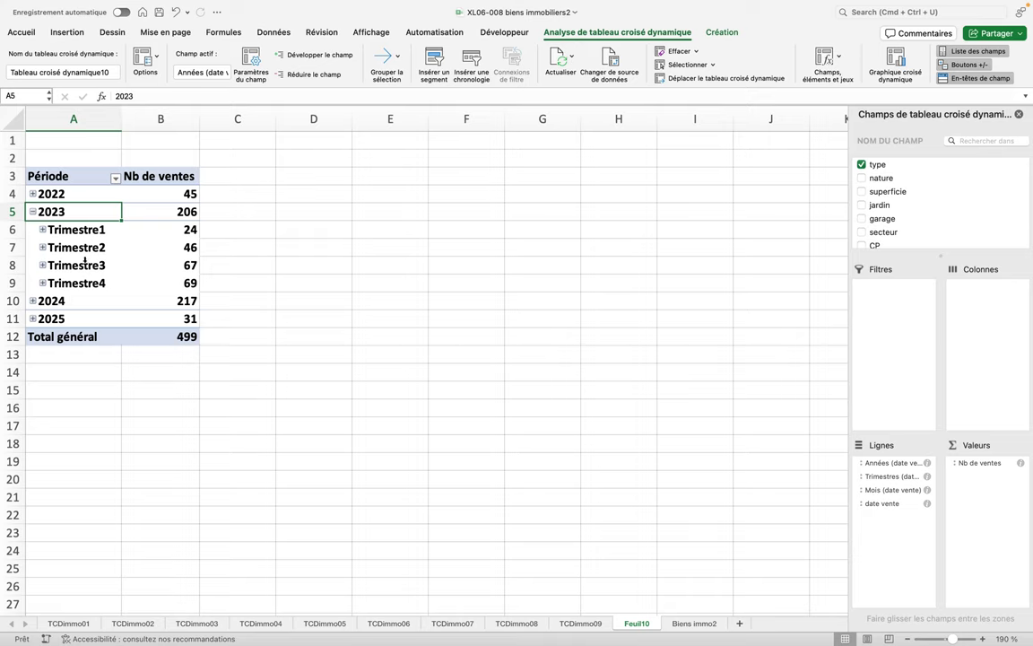
pyautogui.click(43, 230)
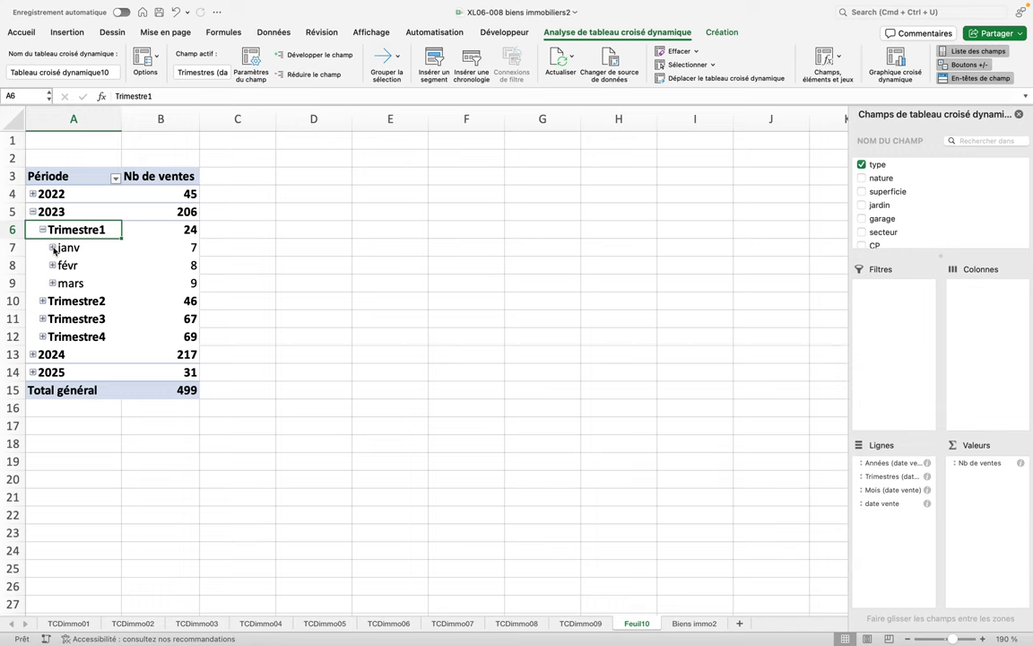
pyautogui.click(53, 247)
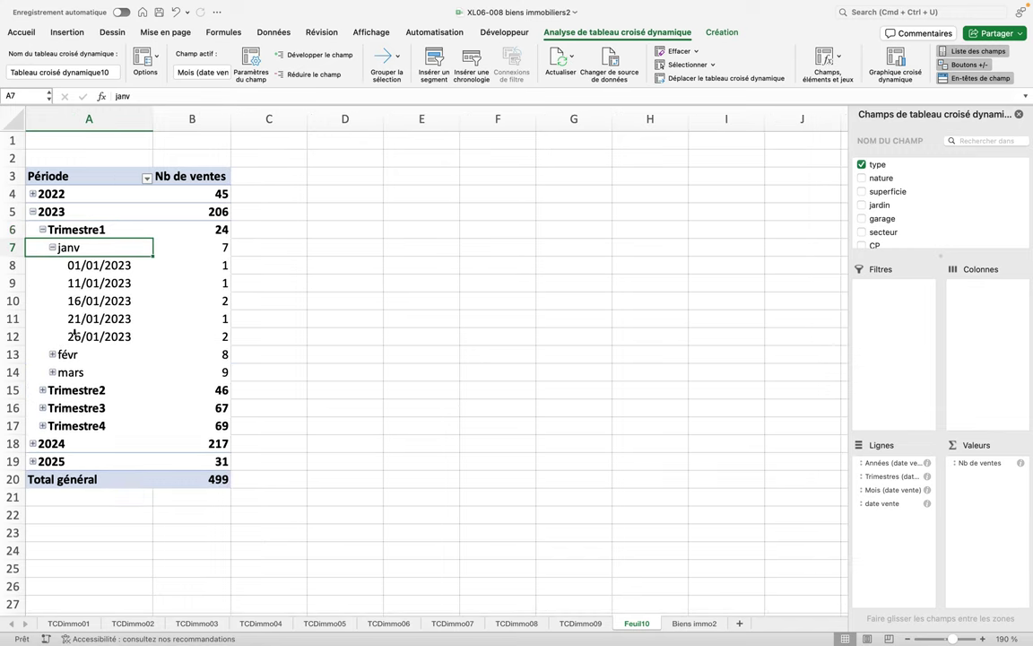
pyautogui.click(53, 248)
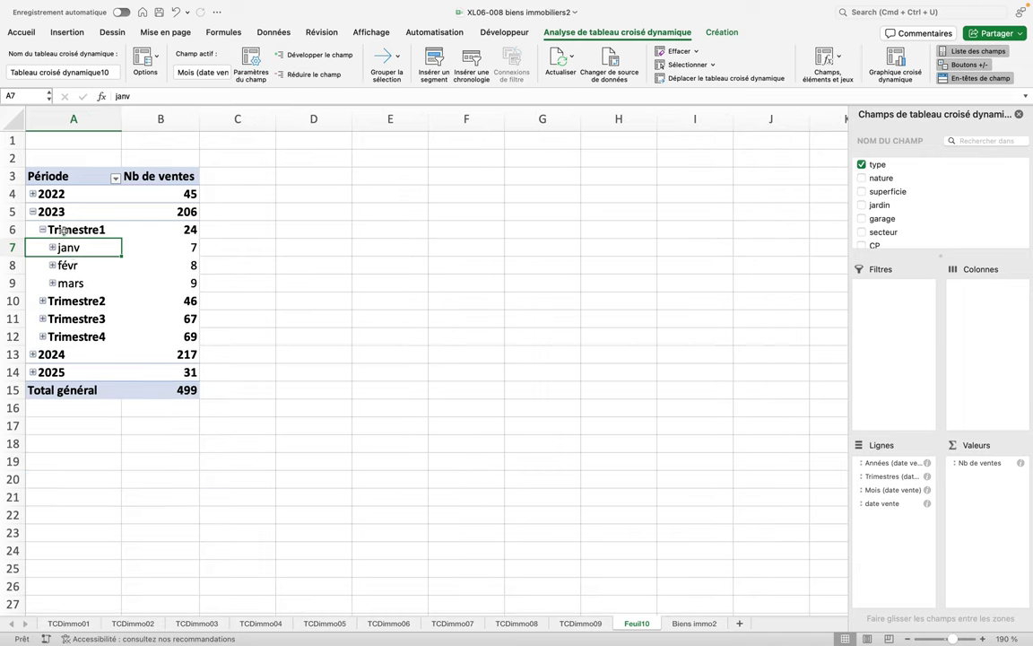
pyautogui.doubleClick(64, 231)
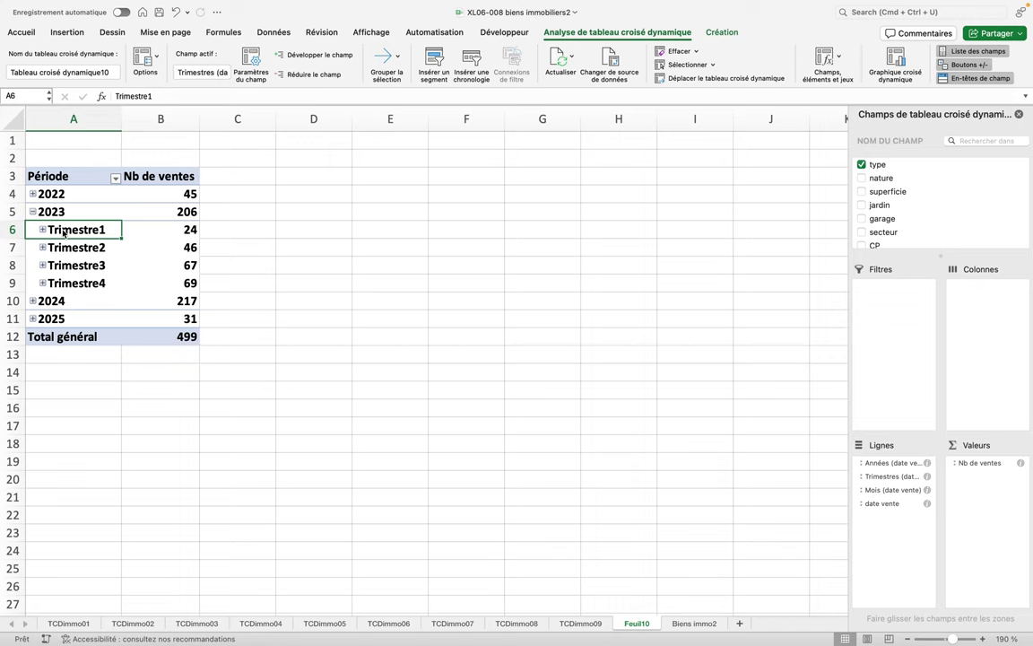
pyautogui.doubleClick(64, 232)
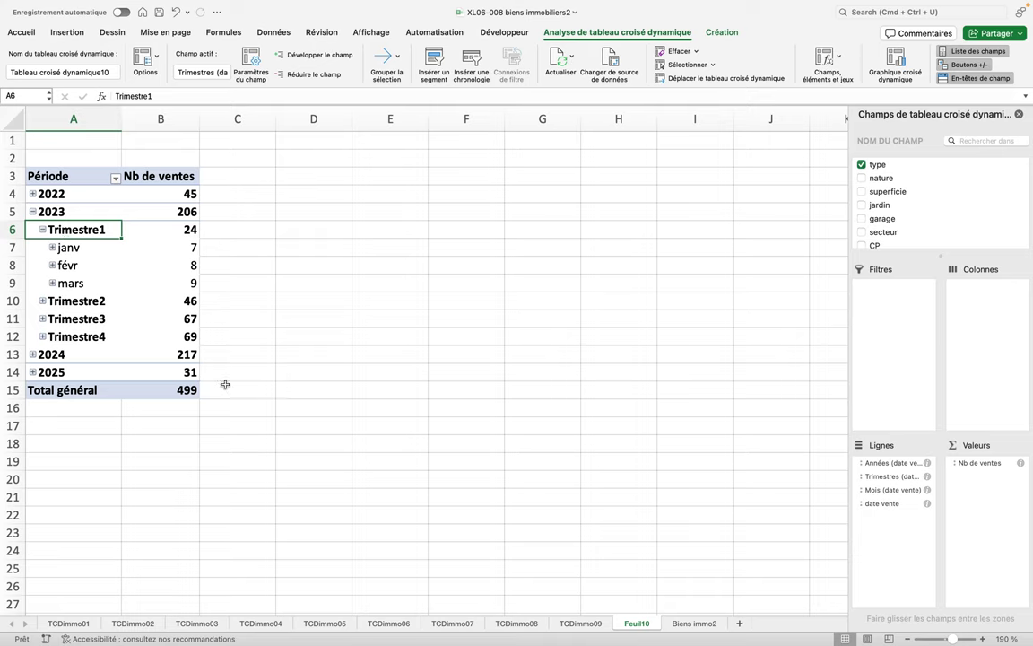
pyautogui.click(631, 629)
# Rename the Feuil10 sheet tab to TCDimmo10.
pyautogui.doubleClick(631, 627)
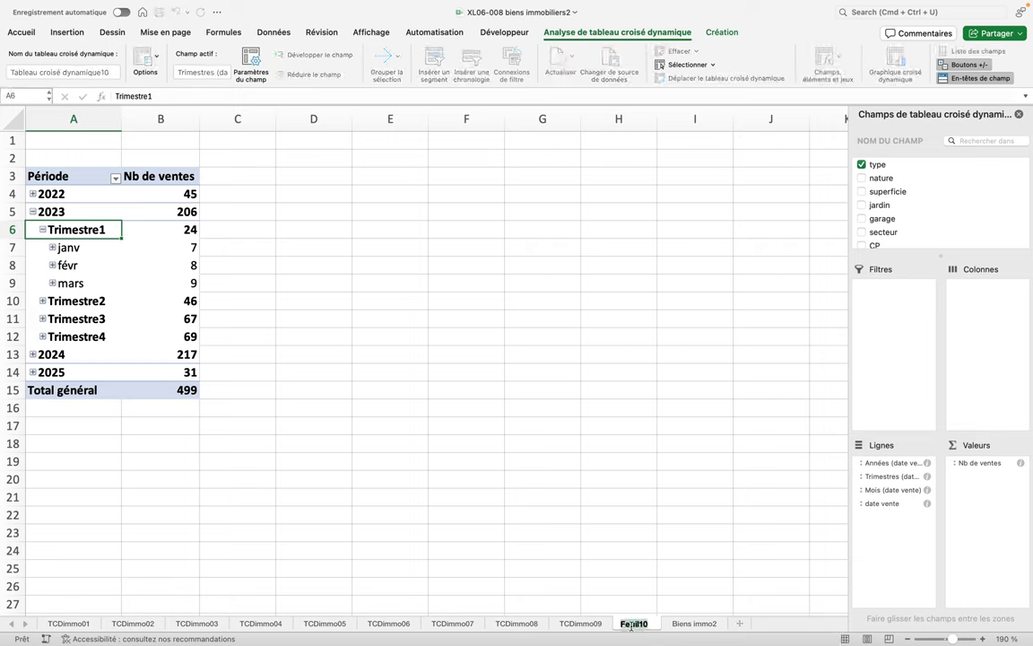
pyautogui.write('TCDi')
pyautogui.write('mmo10')
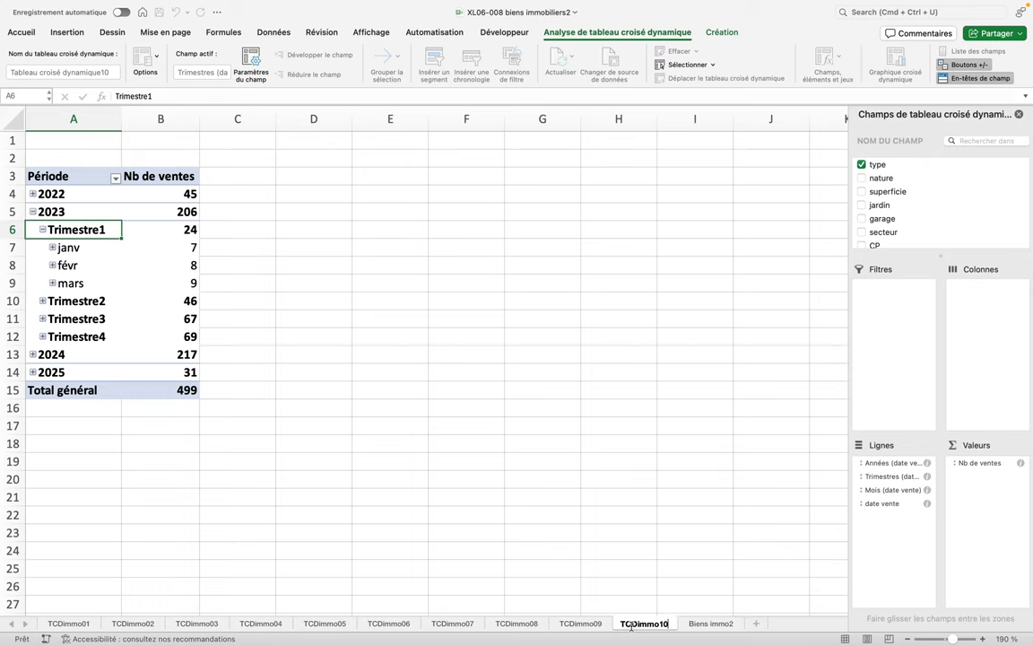
pyautogui.press('Return')
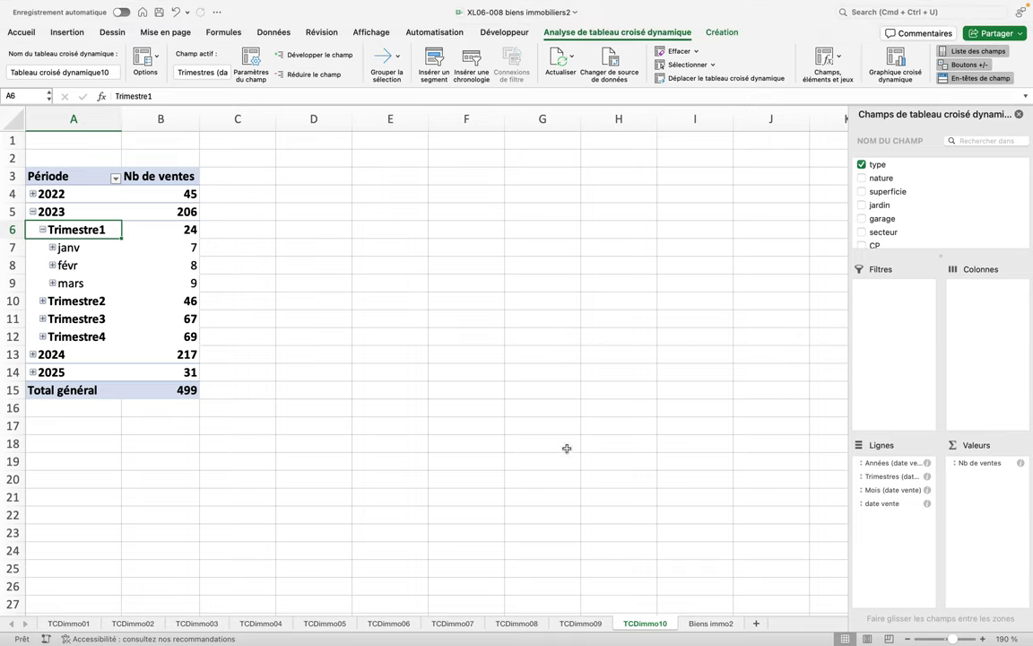
# Insert a new pivot table from the Biens immo2 data on a new sheet.
pyautogui.click(718, 623)
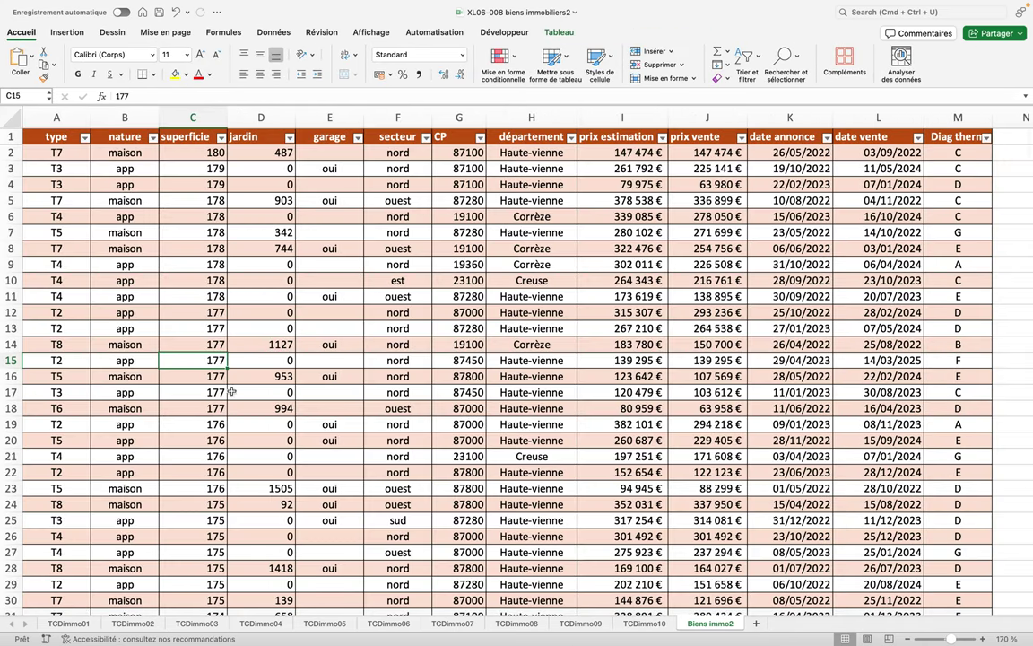
pyautogui.click(67, 32)
pyautogui.click(38, 61)
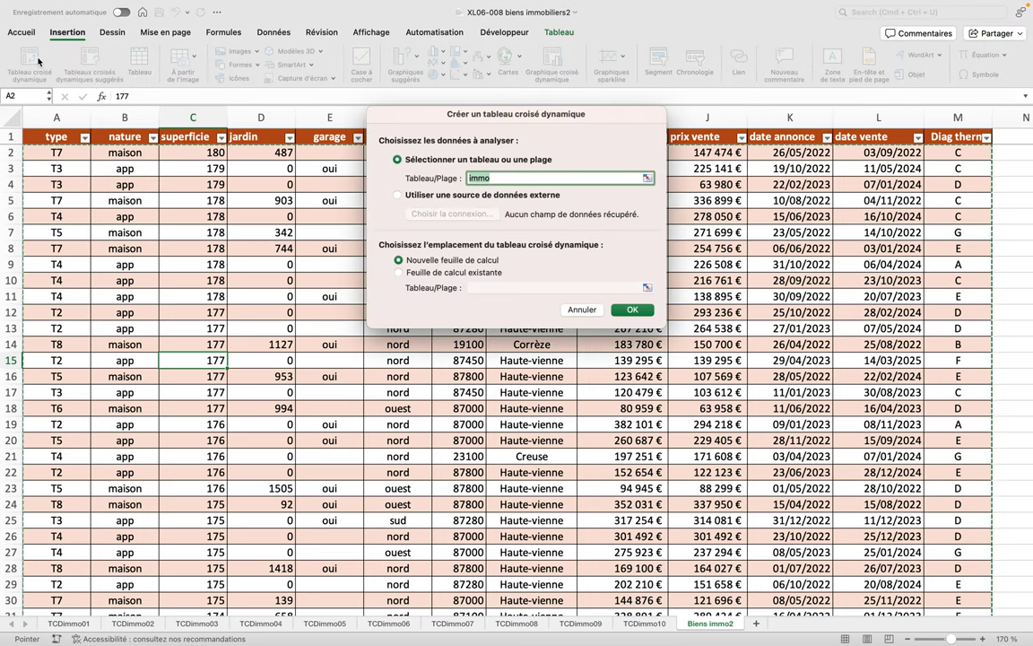
pyautogui.click(635, 311)
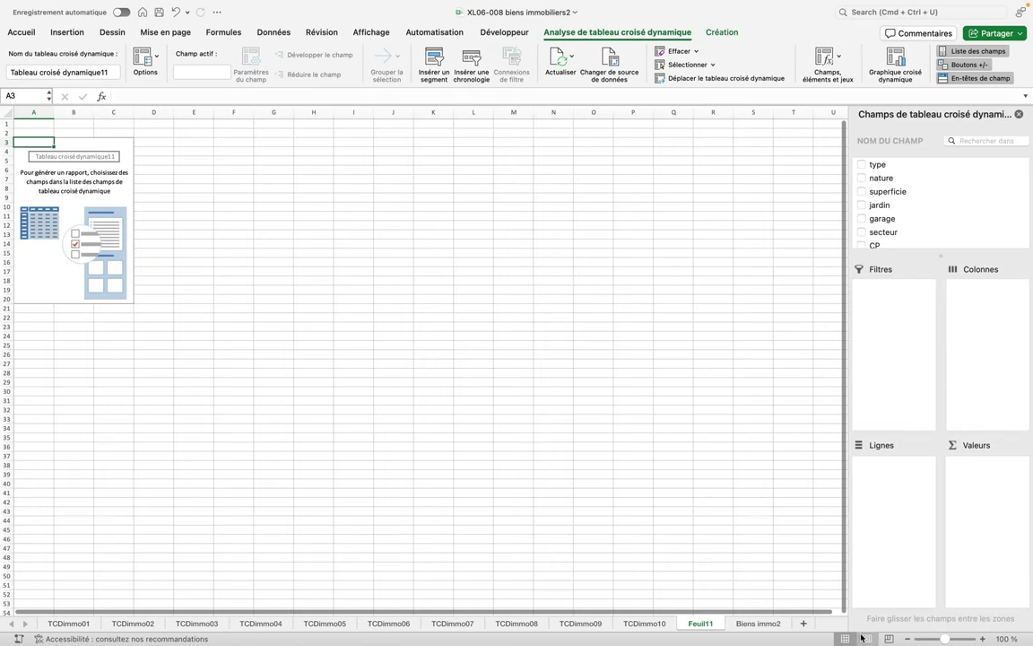
# Rename the new Feuil11 sheet to TCDimmo11.
pyautogui.click(984, 640)
pyautogui.click(984, 640)
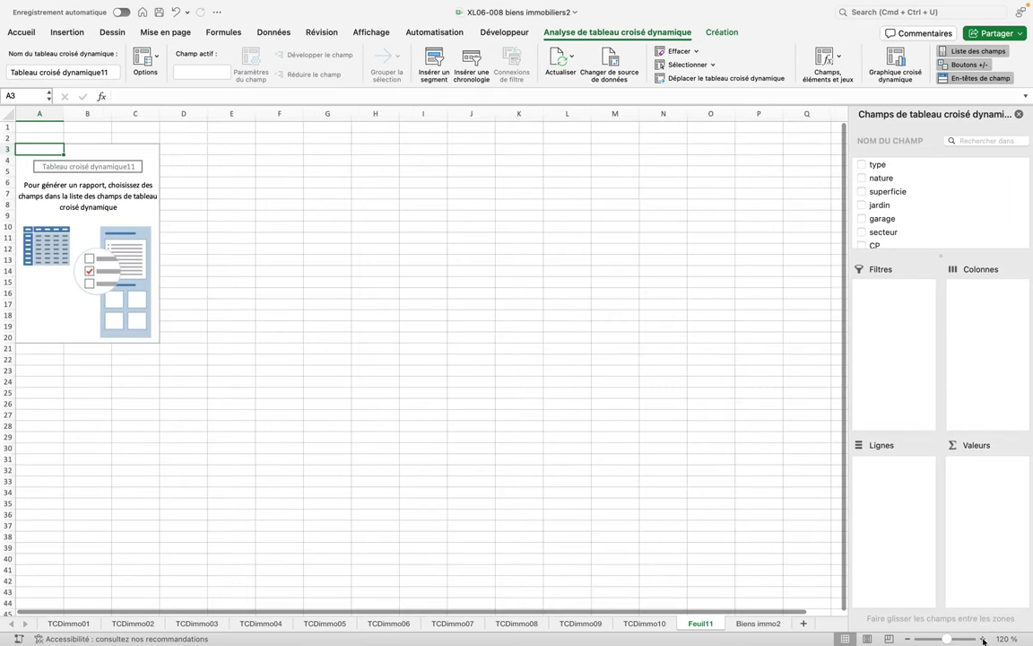
pyautogui.click(984, 639)
pyautogui.click(984, 640)
pyautogui.click(984, 640)
pyautogui.click(984, 639)
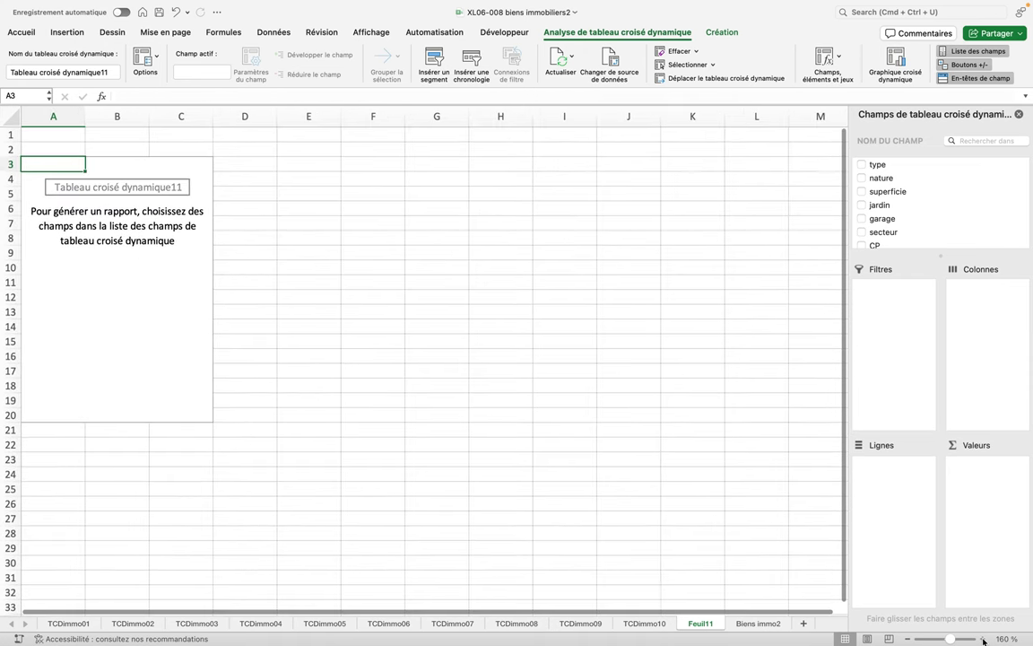
pyautogui.click(984, 640)
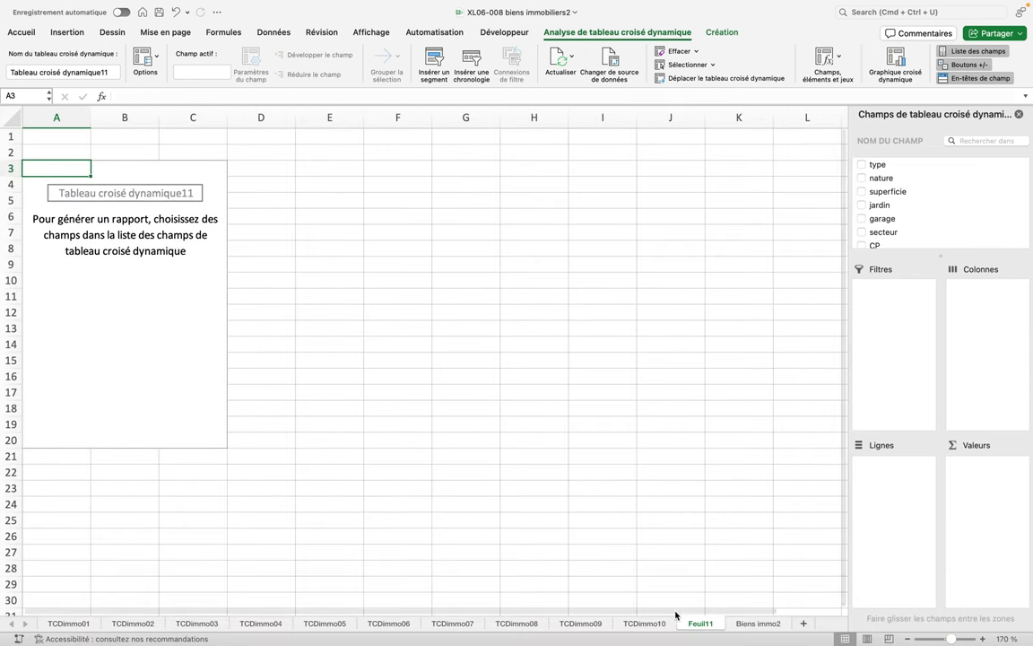
pyautogui.doubleClick(697, 624)
pyautogui.write('TCDimmo')
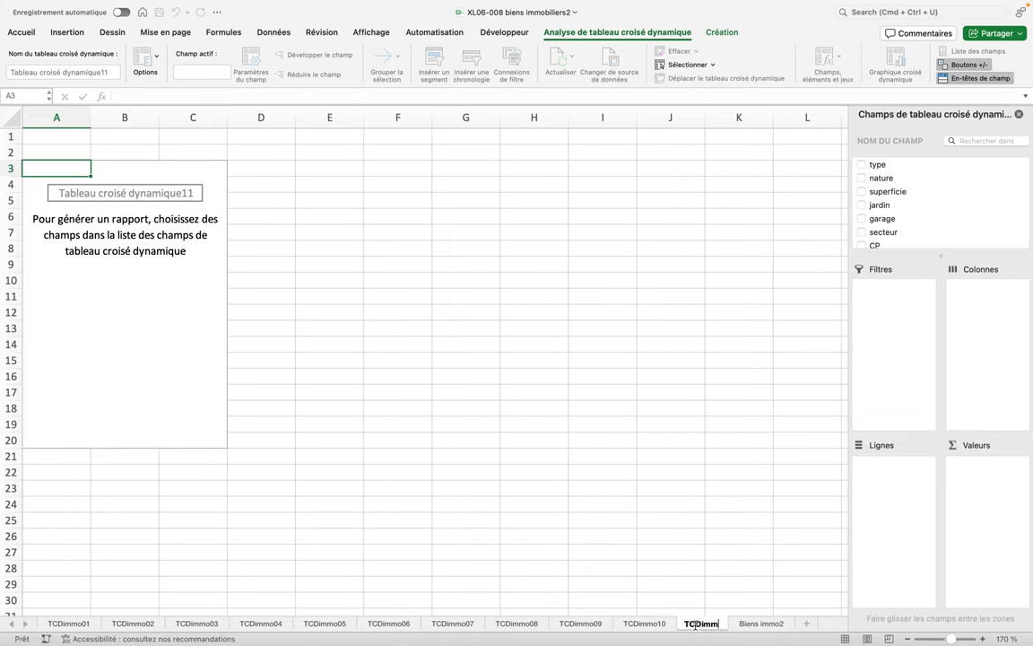
pyautogui.write('11')
pyautogui.press('Return')
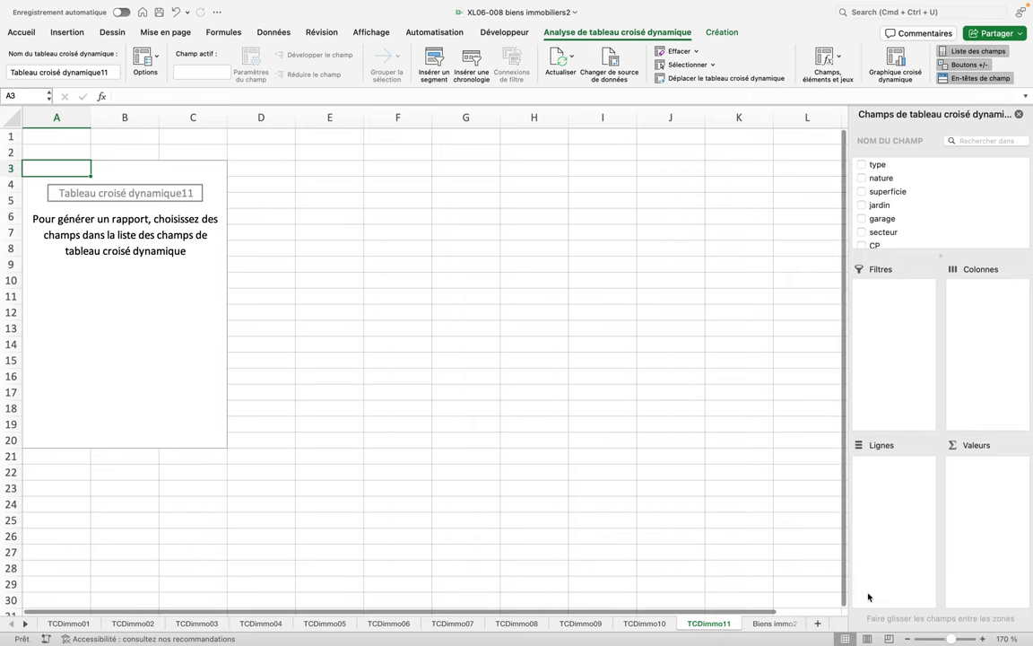
# Place date vente in the pivot's Lignes area and superficie in Valeurs.
pyautogui.scroll(-3, 911, 227)
pyautogui.scroll(-2, 911, 224)
pyautogui.moveTo(890, 207)
pyautogui.mouseDown()
pyautogui.moveTo(915, 352)
pyautogui.moveTo(897, 477)
pyautogui.mouseUp()
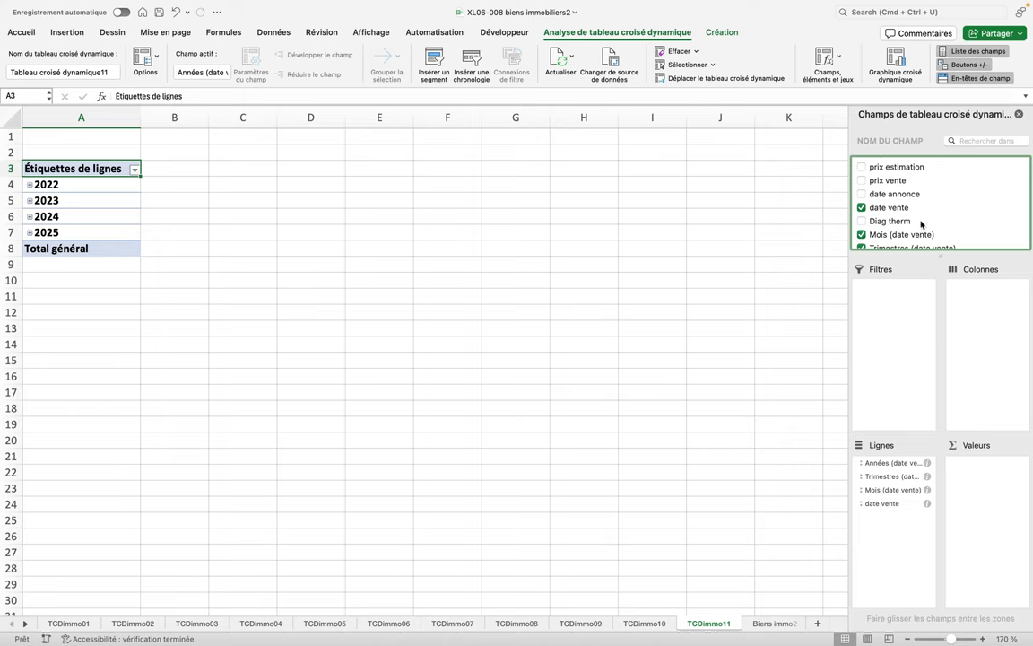
pyautogui.scroll(-3, 922, 215)
pyautogui.scroll(1, 922, 216)
pyautogui.scroll(3, 922, 215)
pyautogui.scroll(2, 923, 216)
pyautogui.scroll(1, 922, 215)
pyautogui.scroll(2, 922, 216)
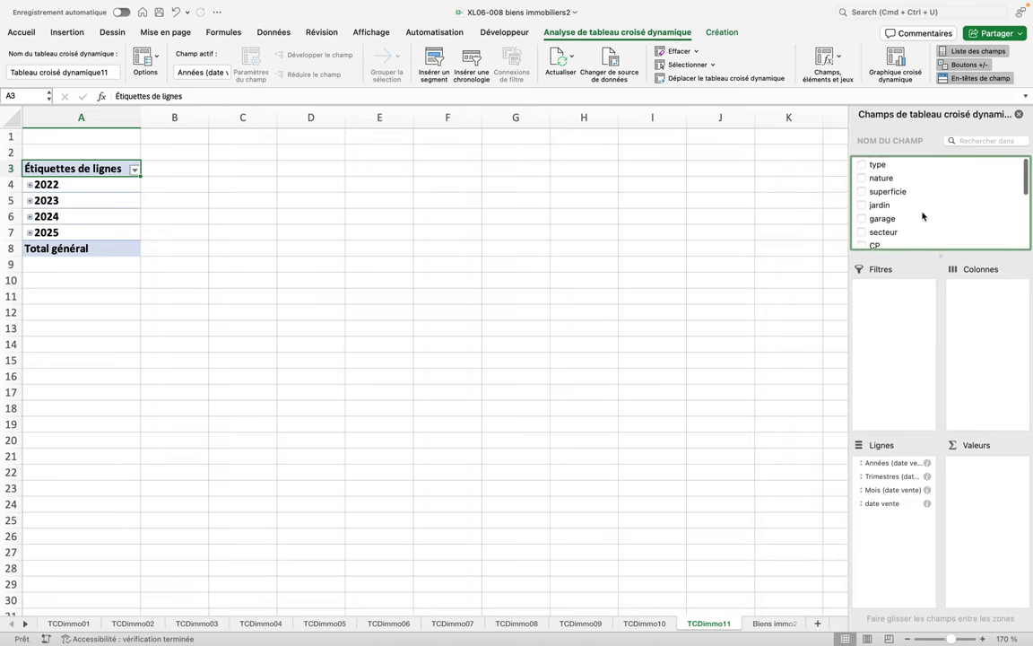
pyautogui.moveTo(897, 192)
pyautogui.mouseDown()
pyautogui.moveTo(951, 251)
pyautogui.moveTo(1003, 491)
pyautogui.mouseUp()
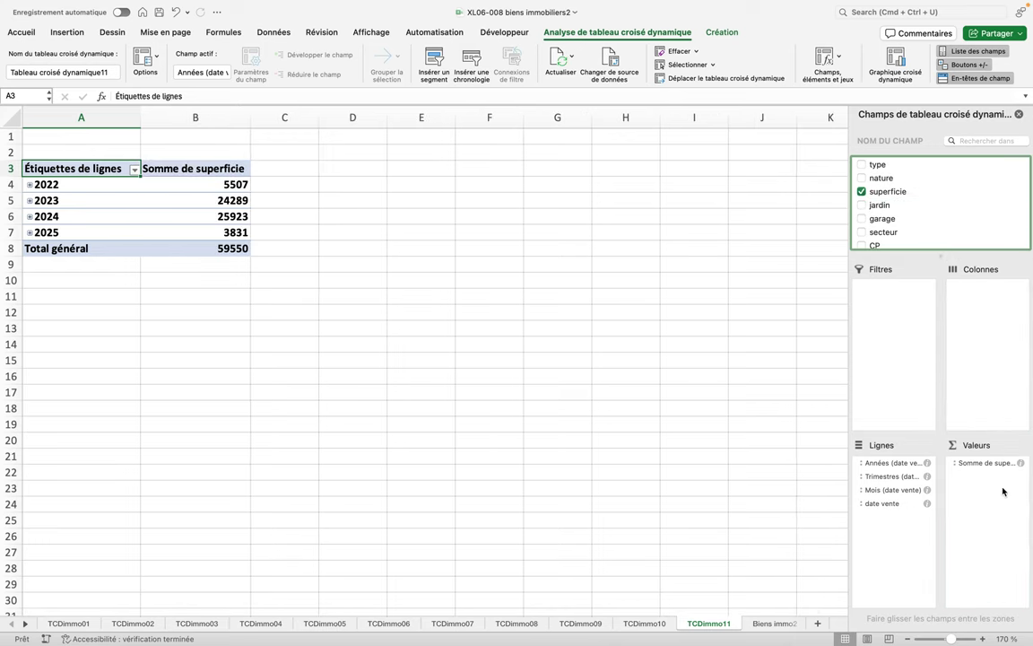
# Summarise superficie by Moyenne so the pivot shows average surface per sale year.
pyautogui.moveTo(983, 463)
pyautogui.mouseDown()
pyautogui.moveTo(1007, 595)
pyautogui.moveTo(967, 467)
pyautogui.mouseUp()
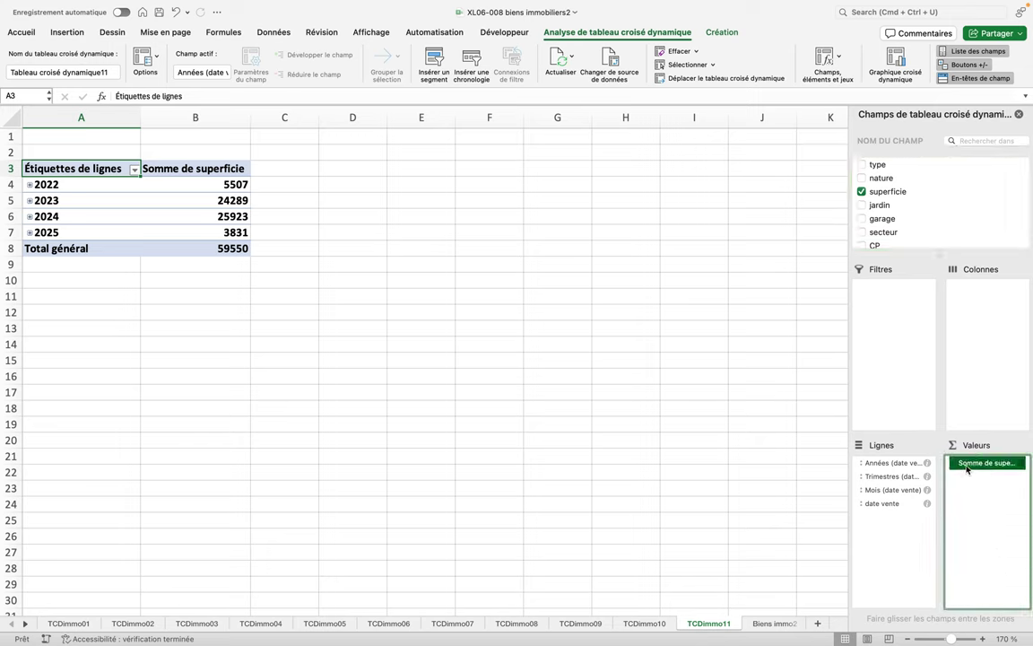
pyautogui.click(967, 468)
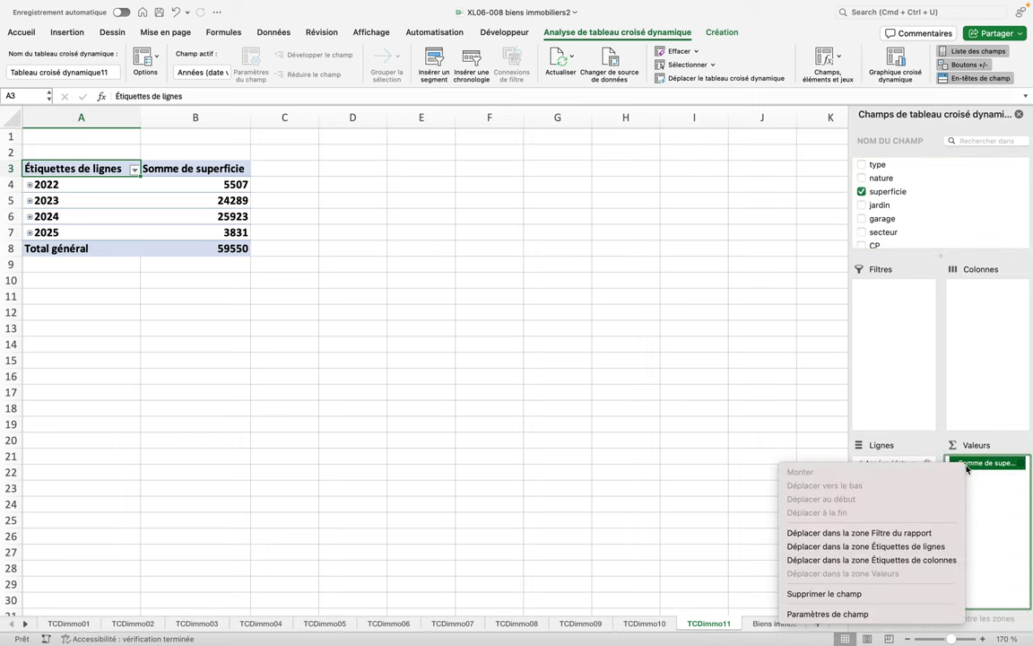
pyautogui.click(853, 614)
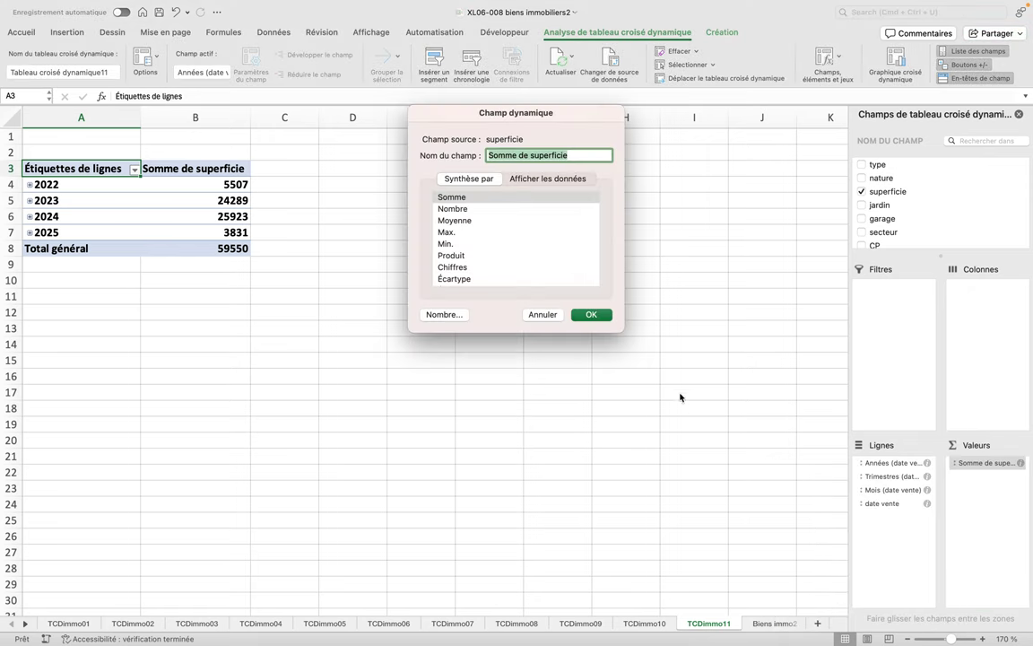
pyautogui.click(473, 219)
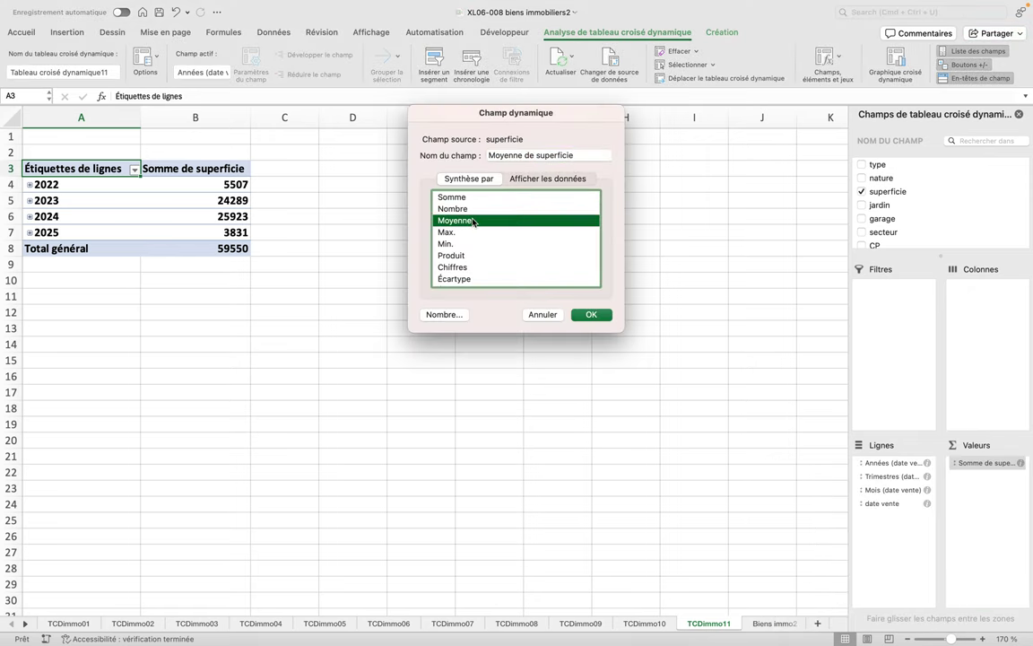
pyautogui.click(579, 316)
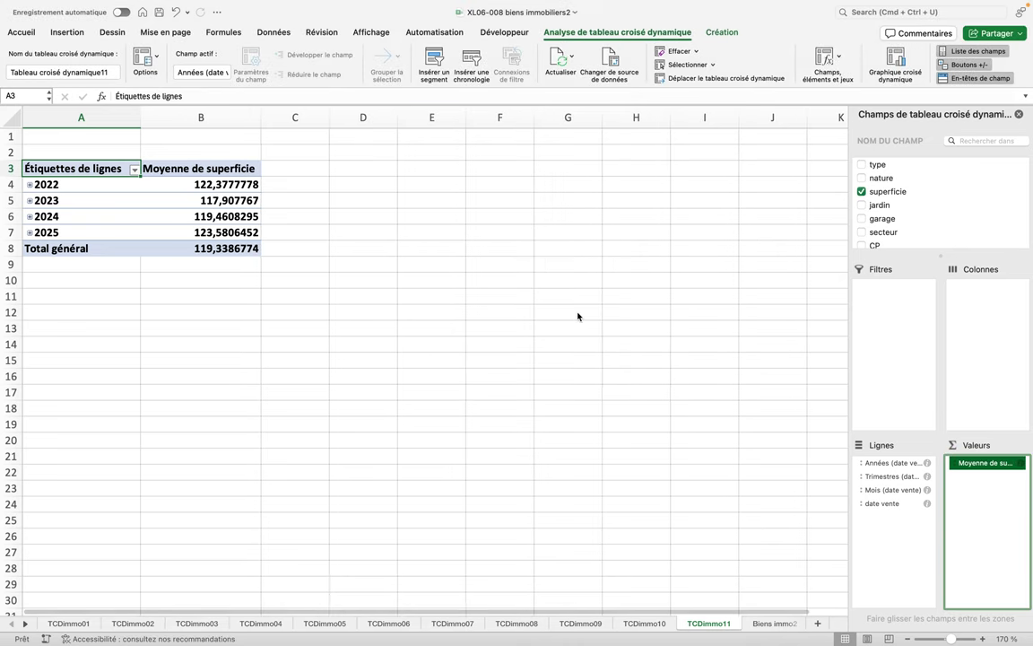
pyautogui.click(194, 184)
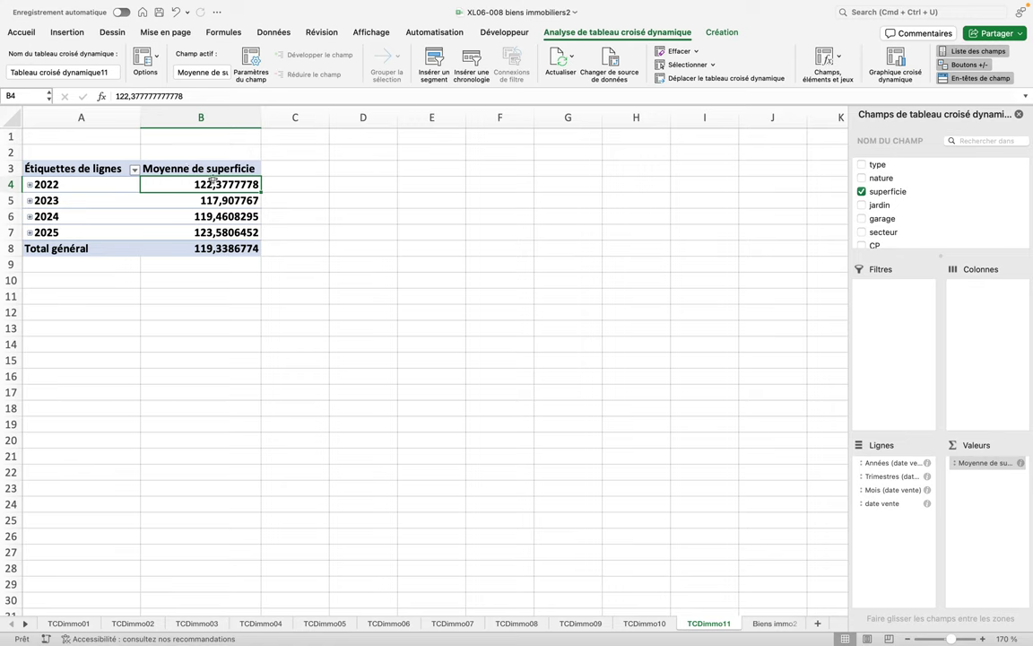
# Apply the custom number format 0" m2" to B4 so 2022 reads 122 m2.
pyautogui.click(21, 32)
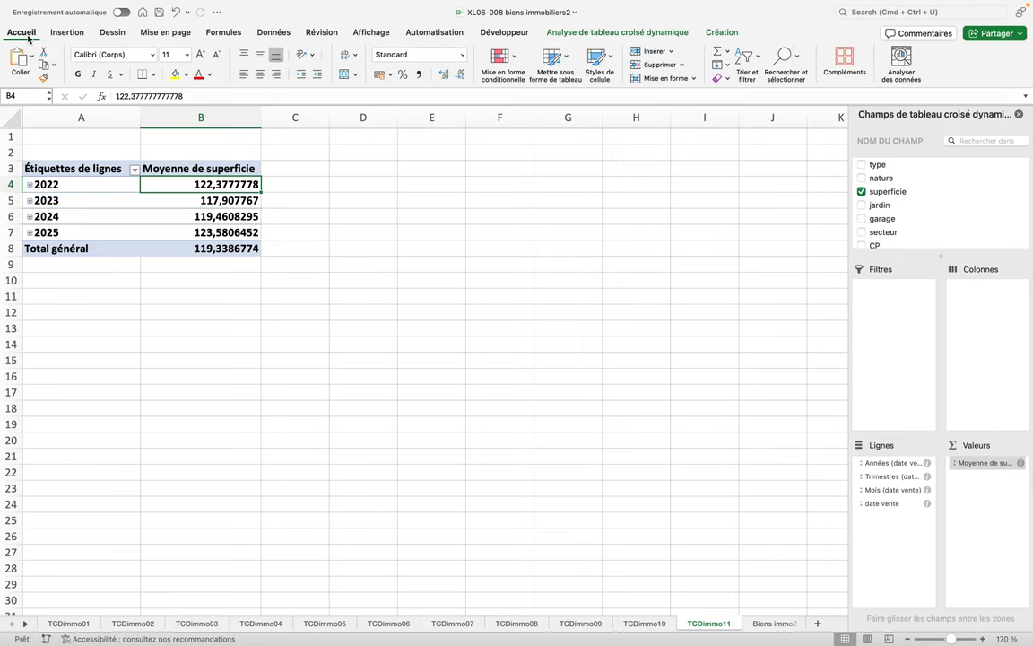
pyautogui.click(463, 56)
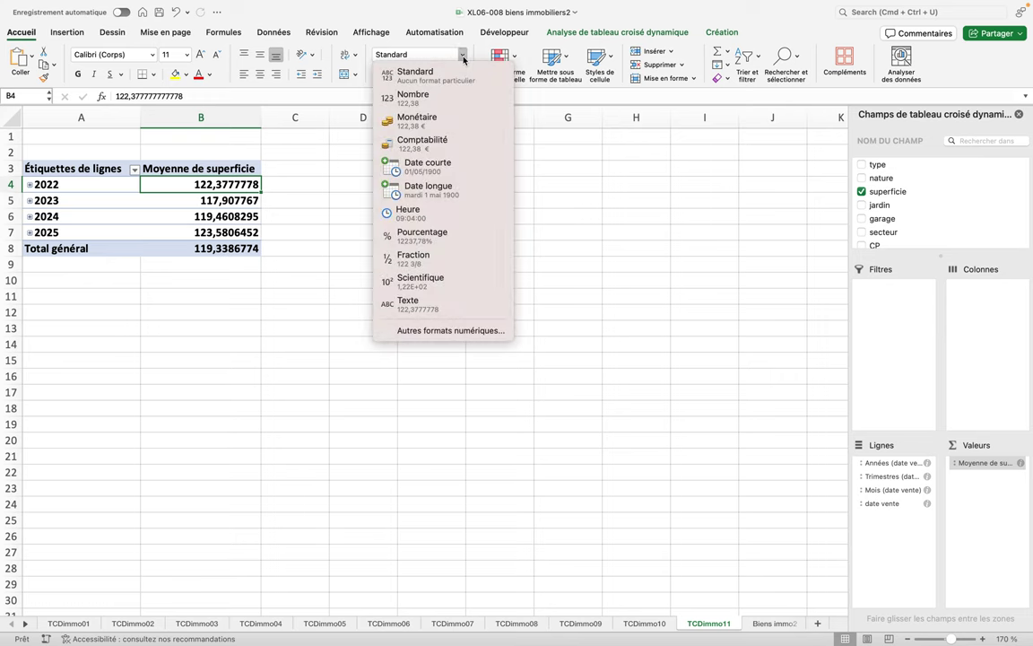
pyautogui.click(437, 331)
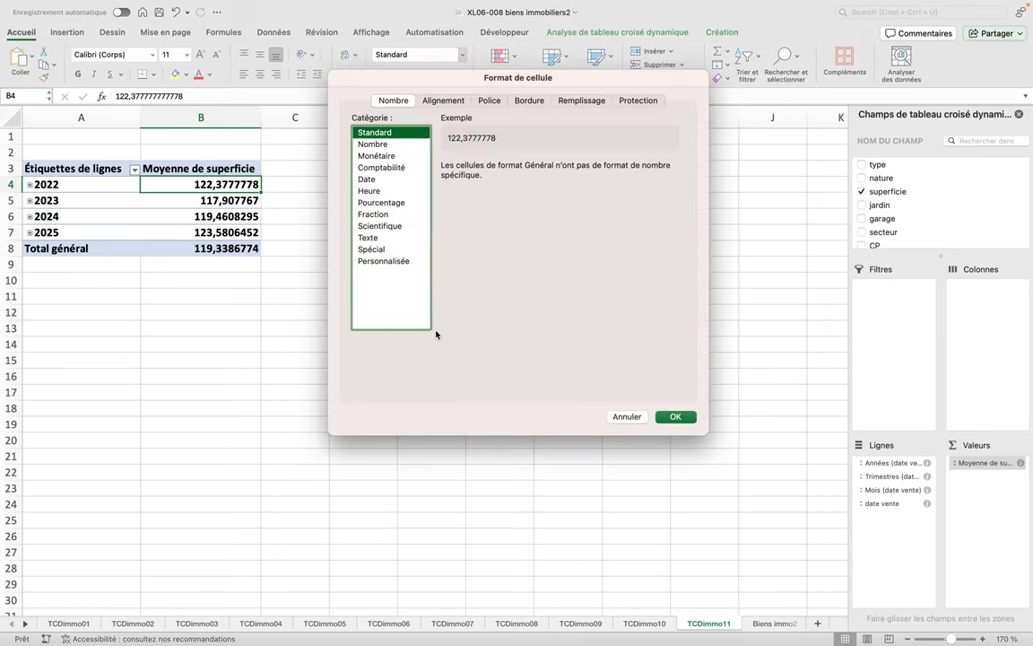
pyautogui.click(403, 261)
pyautogui.scroll(-5, 518, 270)
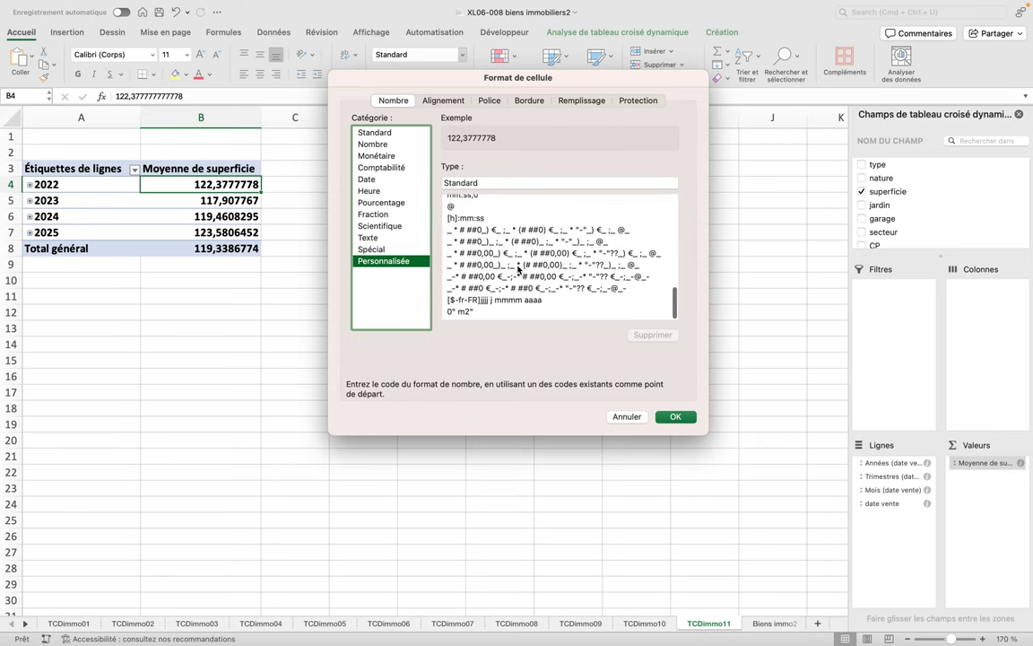
pyautogui.click(466, 315)
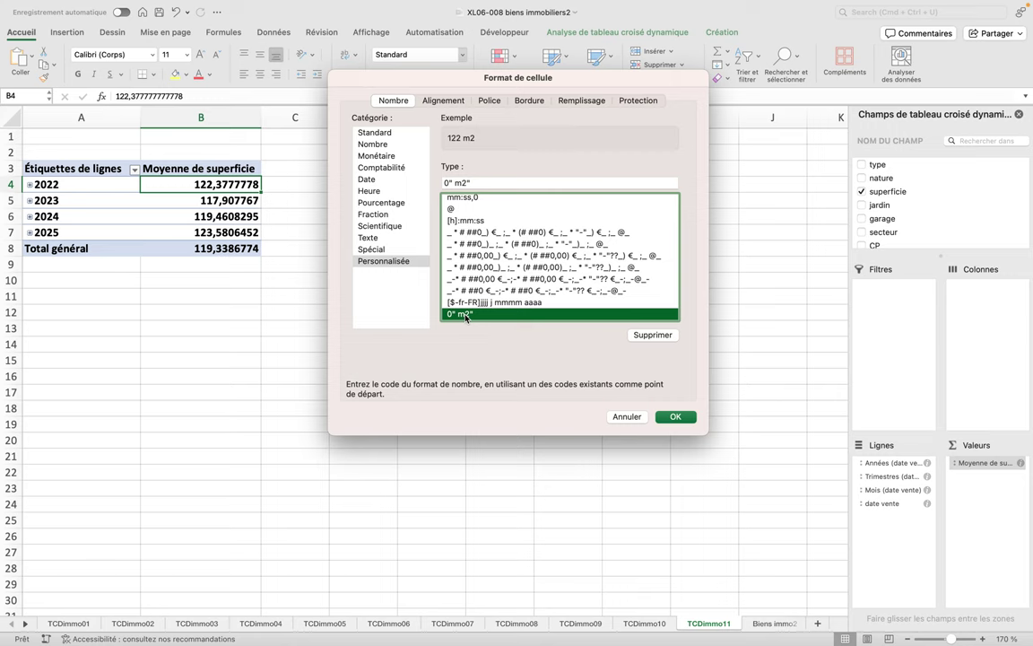
pyautogui.click(676, 416)
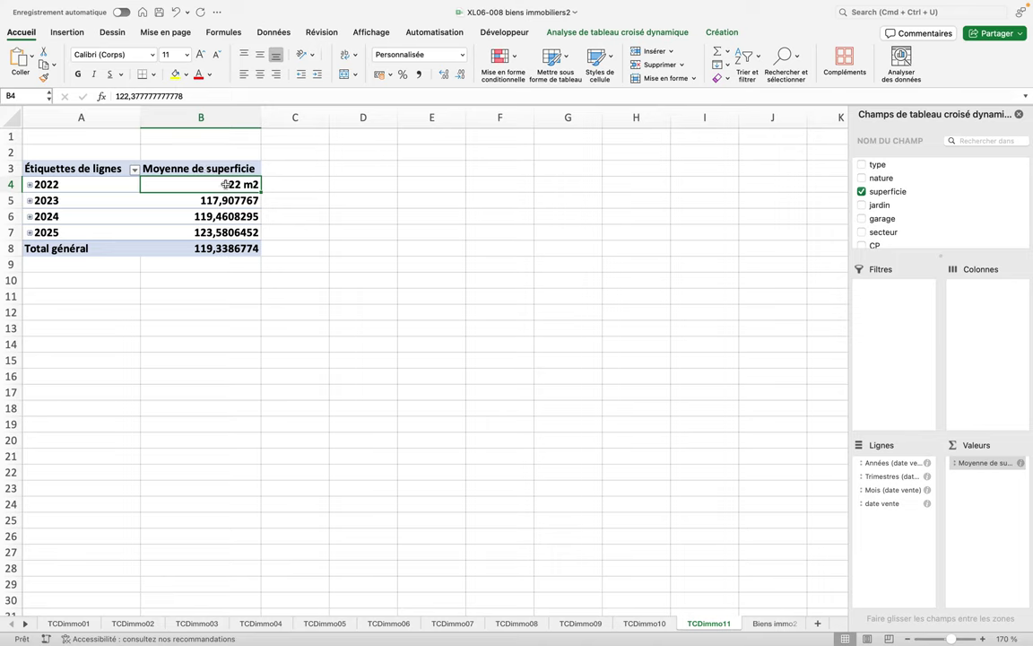
# Paint B4's m2 format onto B5:B8, giving 118, 119, 124 and 119 m2.
pyautogui.click(43, 77)
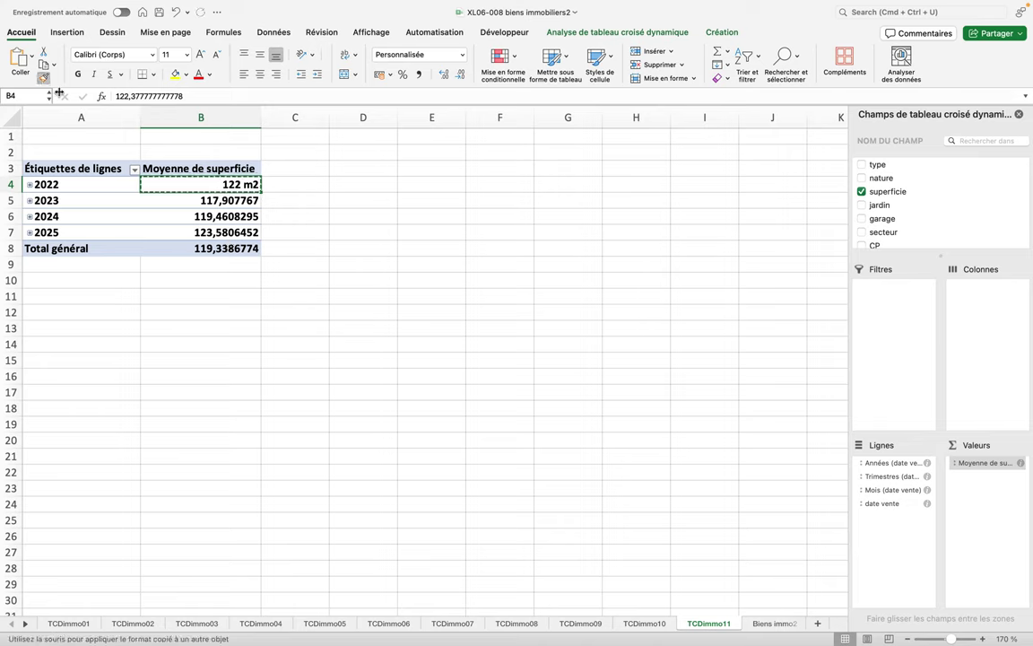
pyautogui.moveTo(190, 201); pyautogui.dragTo(193, 227)
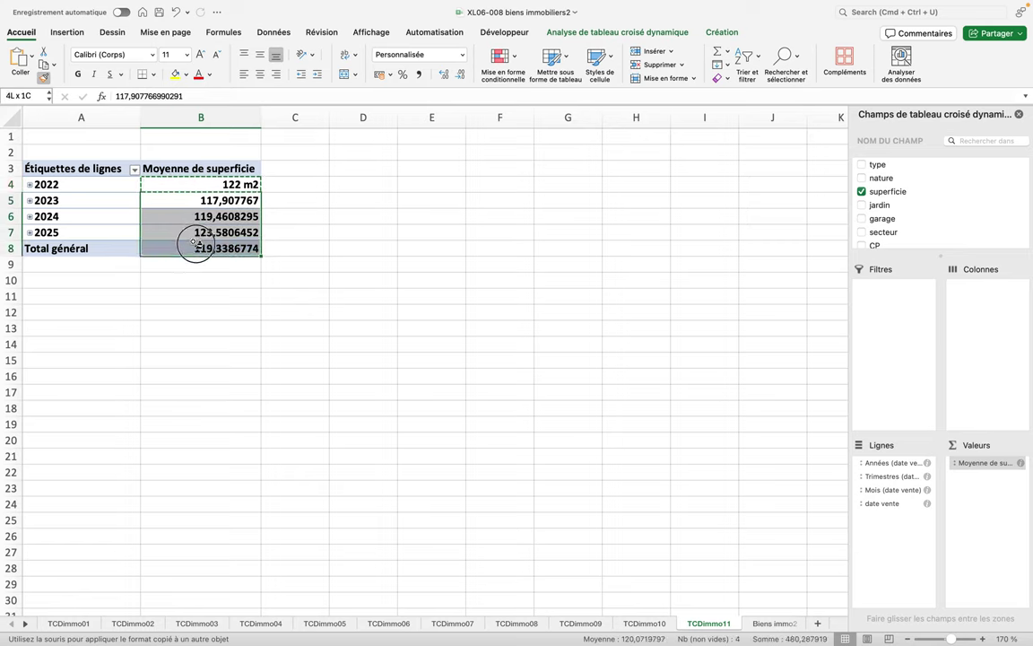
pyautogui.moveTo(193, 232); pyautogui.dragTo(195, 248)
pyautogui.click(205, 275)
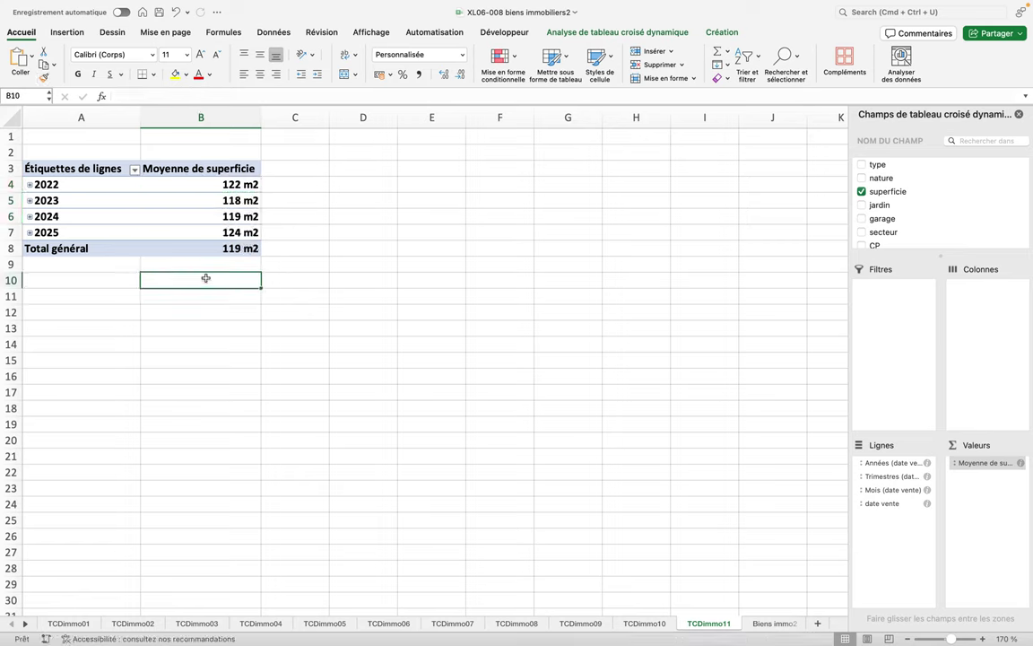
pyautogui.click(182, 208)
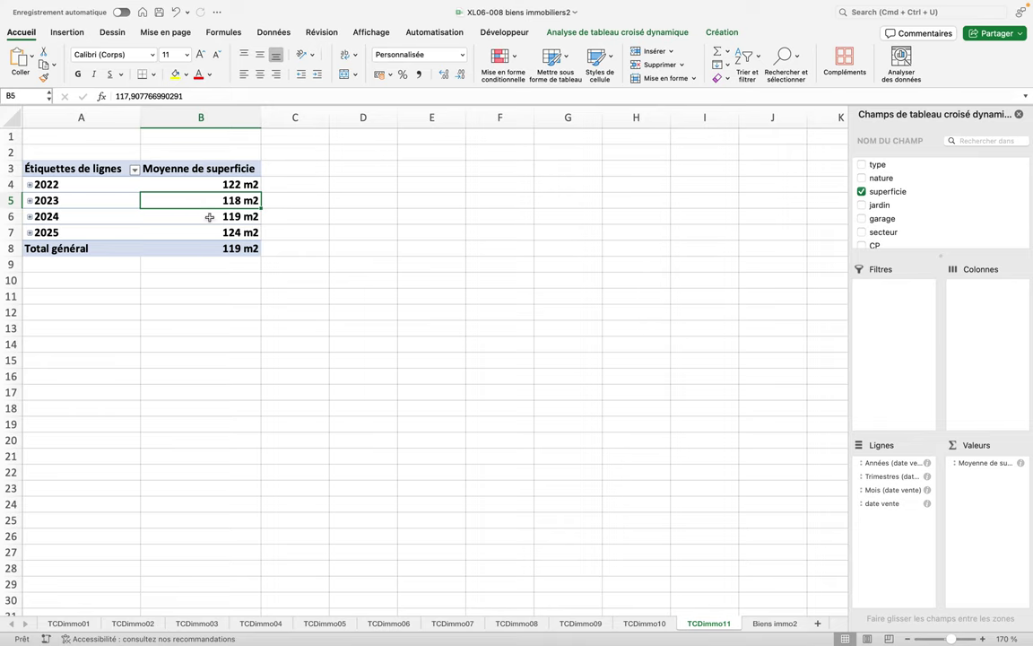
# Copy the average-superficie pivot table cells on TCDimmo11.
pyautogui.click(818, 624)
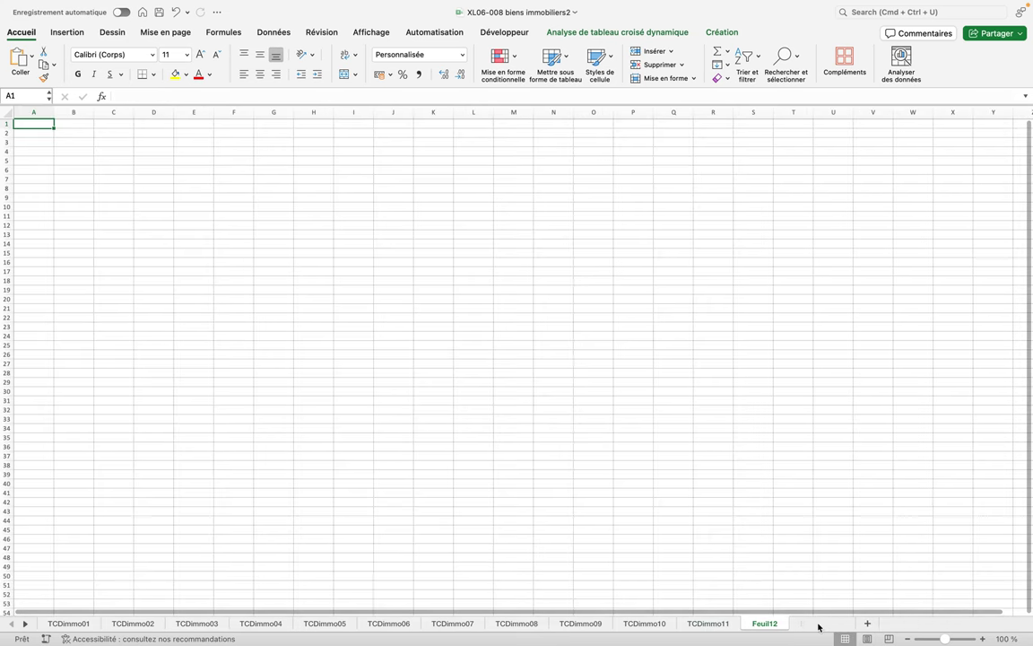
pyautogui.click(722, 624)
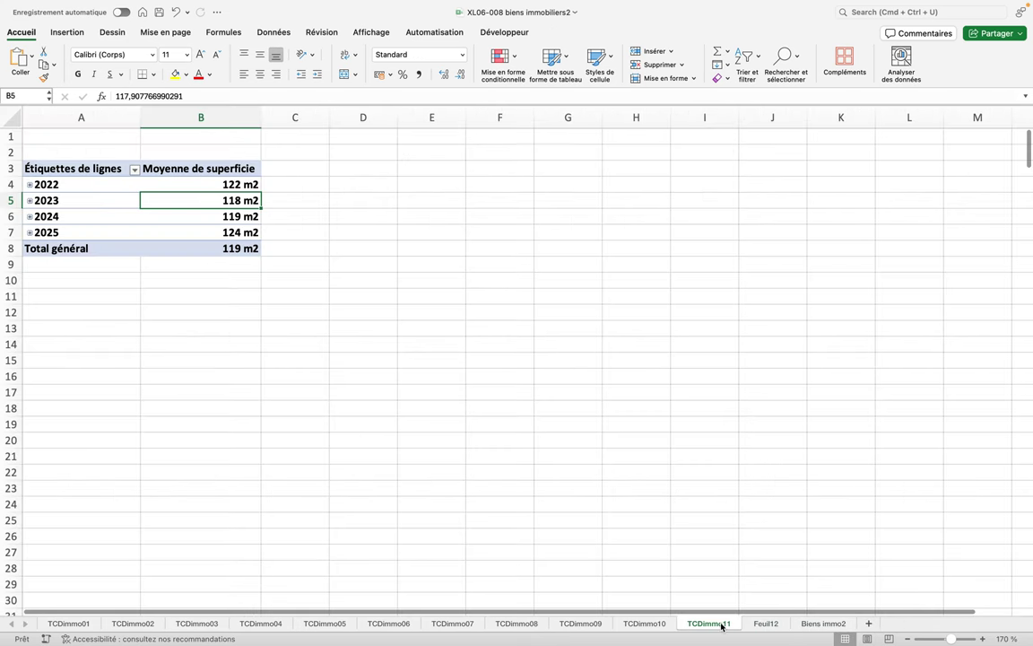
pyautogui.moveTo(46, 168)
pyautogui.mouseDown()
pyautogui.moveTo(169, 229)
pyautogui.moveTo(167, 243)
pyautogui.mouseUp()
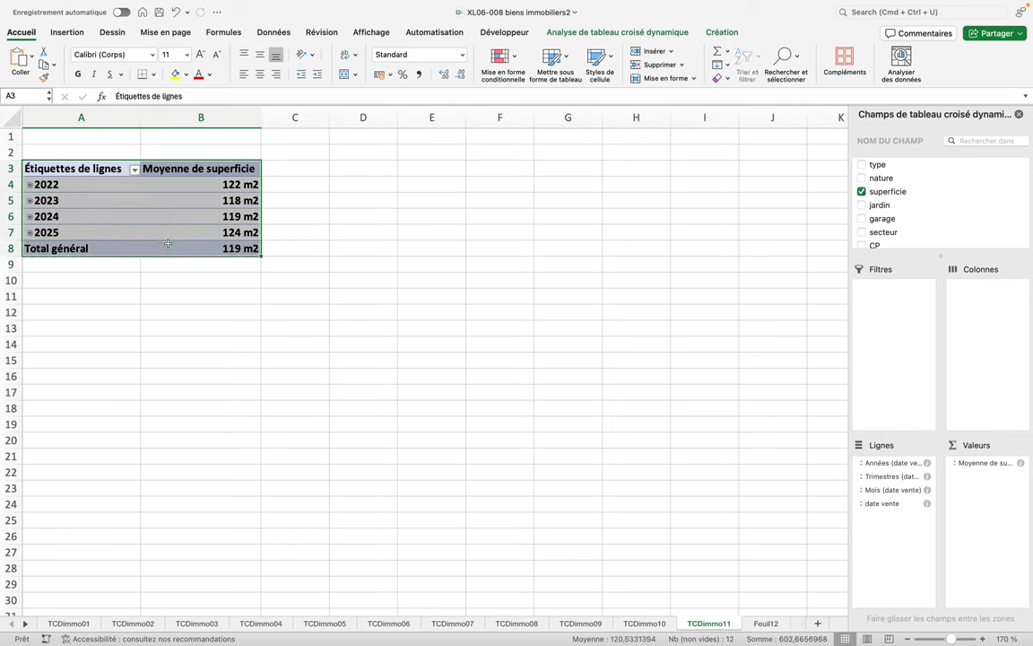
pyautogui.press('super+c')
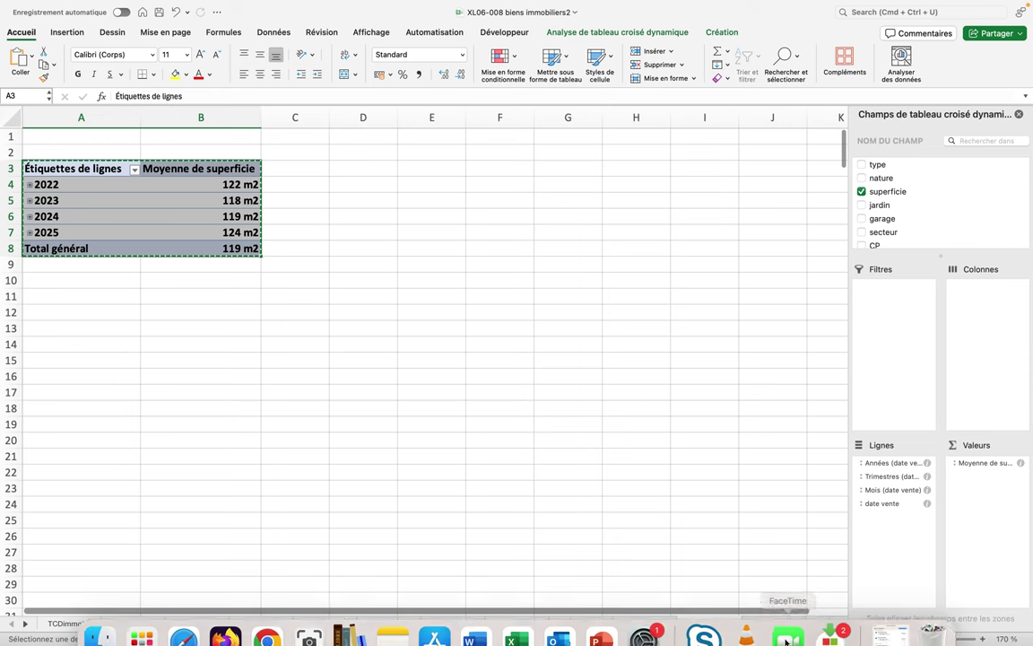
# Paste the copied pivot at cell B4 of a new blank sheet, Feuil12.
pyautogui.hotkey('shift', 'F11')
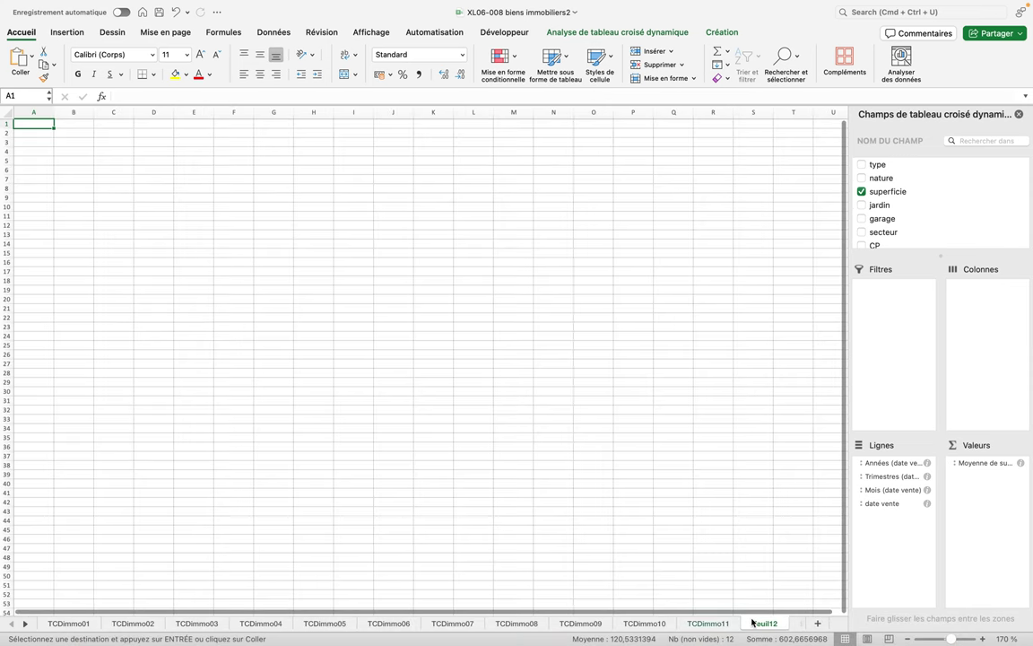
pyautogui.click(60, 151)
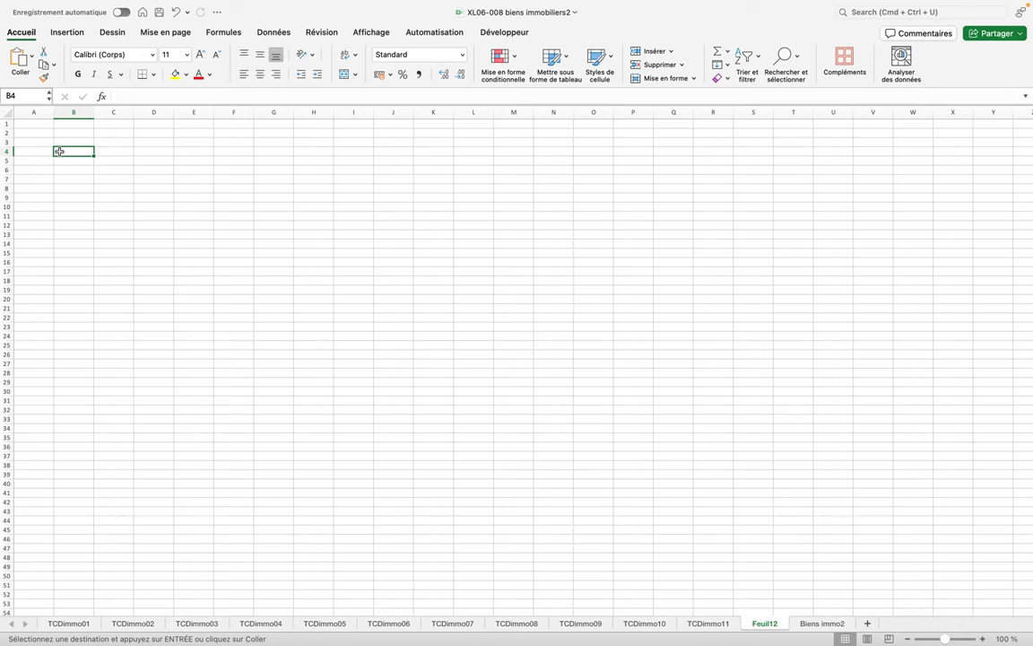
pyautogui.press('super+v')
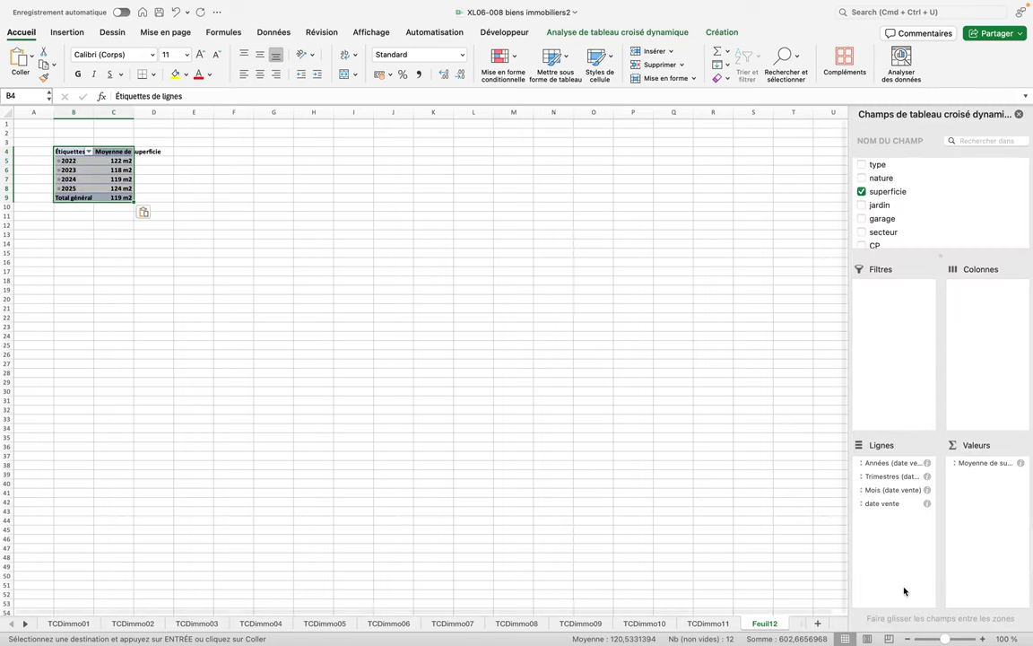
pyautogui.click(983, 639)
pyautogui.click(982, 639)
pyautogui.click(983, 639)
pyautogui.click(982, 639)
pyautogui.click(982, 639)
pyautogui.click(983, 639)
pyautogui.click(983, 638)
pyautogui.click(983, 639)
pyautogui.scroll(1, 468, 120)
pyautogui.scroll(1, 377, 123)
pyautogui.scroll(1, 279, 126)
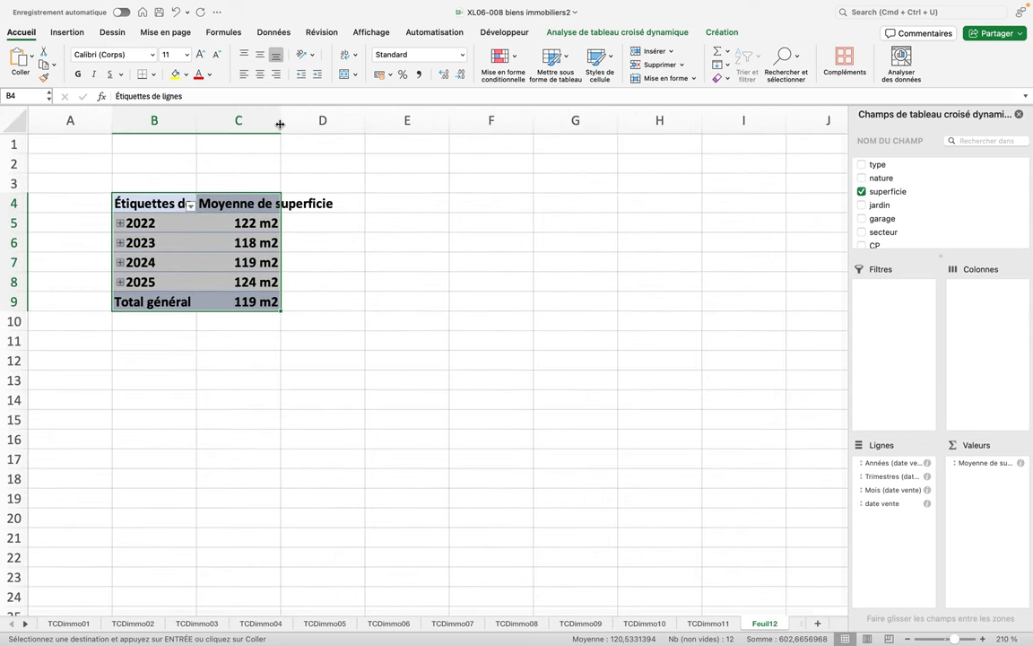
# Autofit columns C and B to fit the pivot headers.
pyautogui.doubleClick(280, 124)
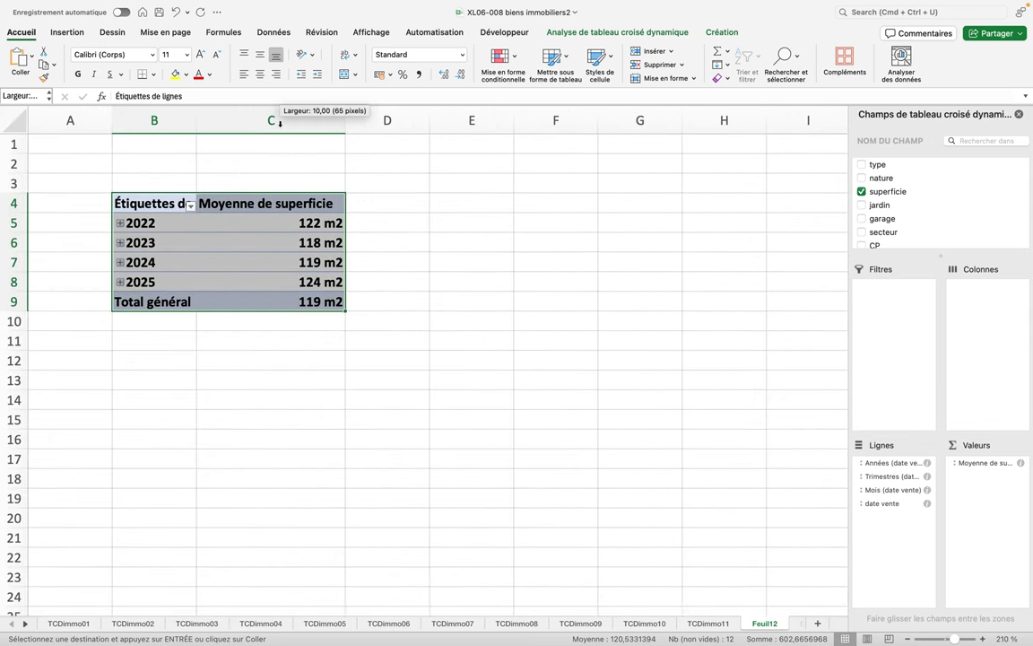
pyautogui.doubleClick(196, 118)
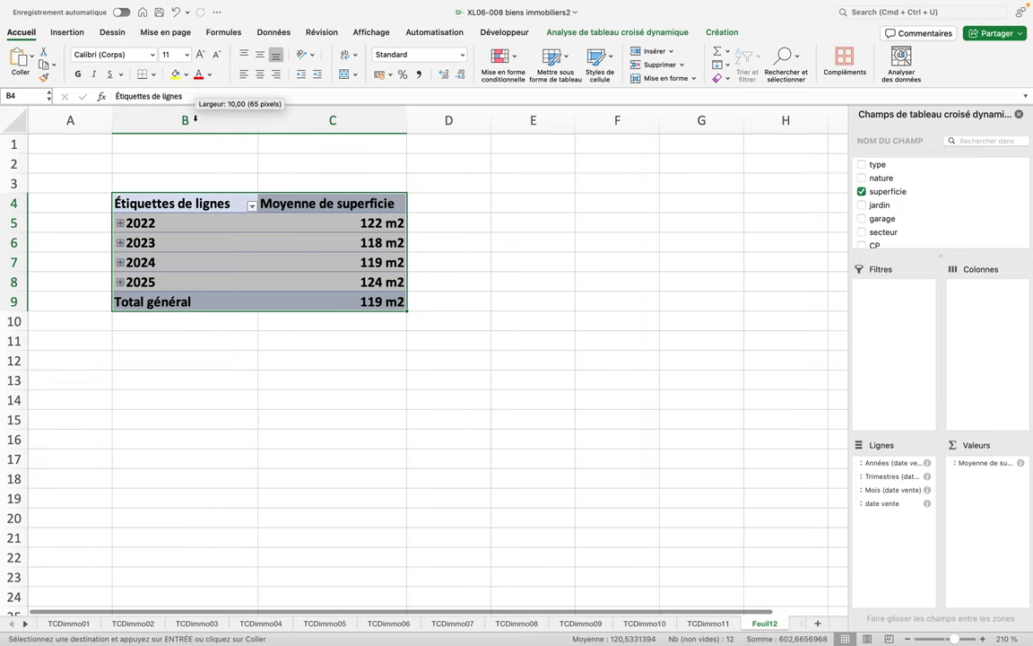
pyautogui.rightClick(201, 199)
pyautogui.press('Escape')
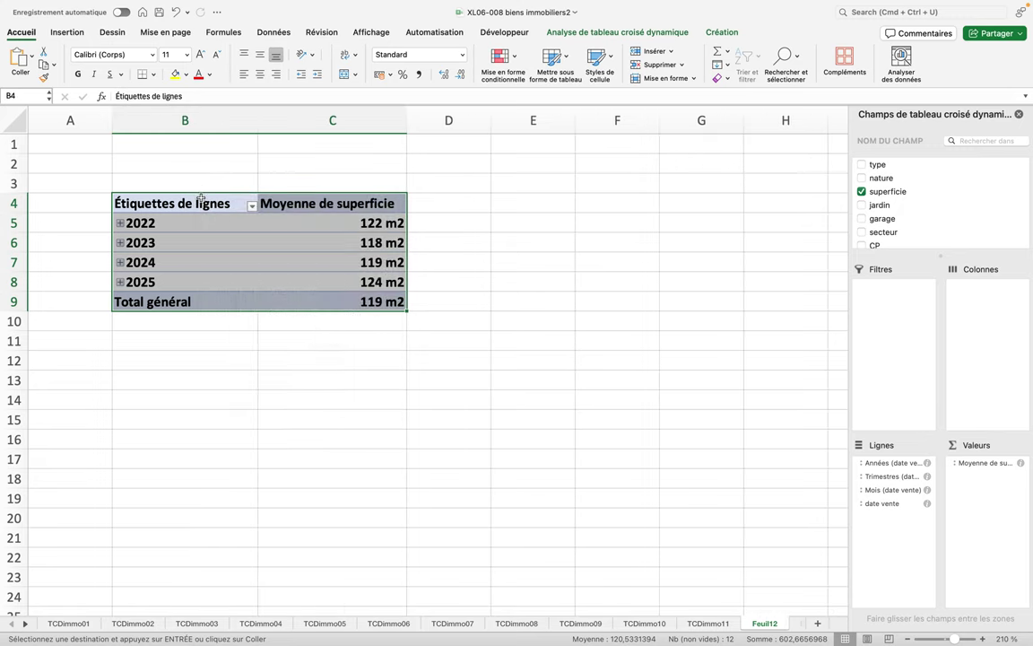
# Replace the B4 header Étiquettes de lignes with Période.
pyautogui.click(226, 204)
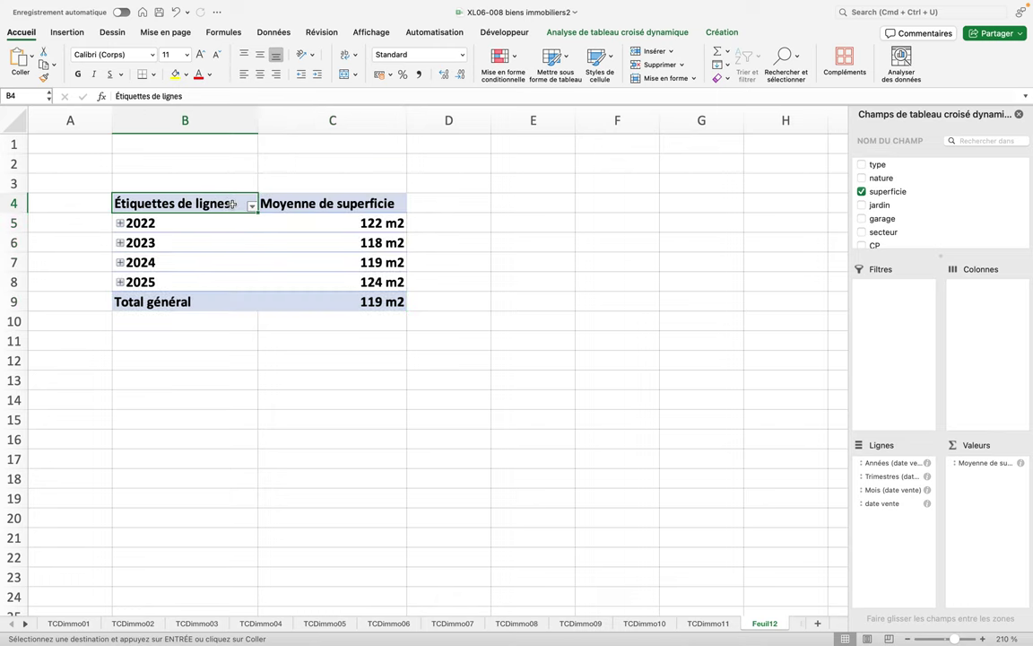
pyautogui.doubleClick(231, 205)
pyautogui.press('BackSpace')
pyautogui.press('BackSpace')
pyautogui.press('BackSpace')
pyautogui.press('BackSpace')
pyautogui.press('BackSpace')
pyautogui.press('BackSpace')
pyautogui.press('BackSpace')
pyautogui.press('BackSpace')
pyautogui.press('BackSpace')
pyautogui.press('BackSpace')
pyautogui.press('BackSpace')
pyautogui.press('BackSpace')
pyautogui.press('BackSpace')
pyautogui.write('P')
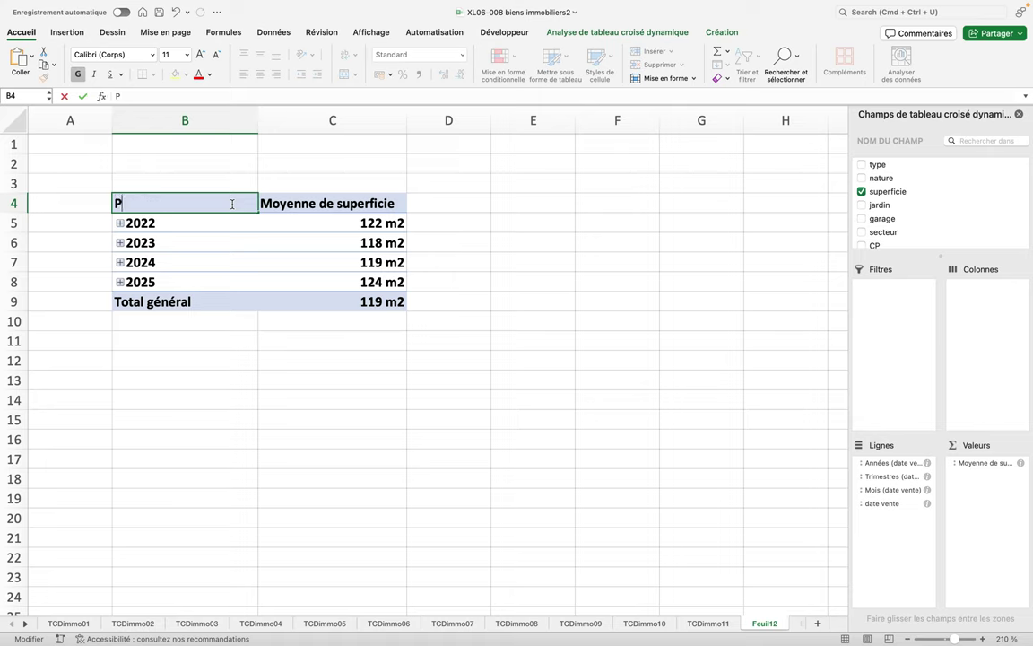
pyautogui.write('ériode')
pyautogui.press('Return')
pyautogui.click(327, 201)
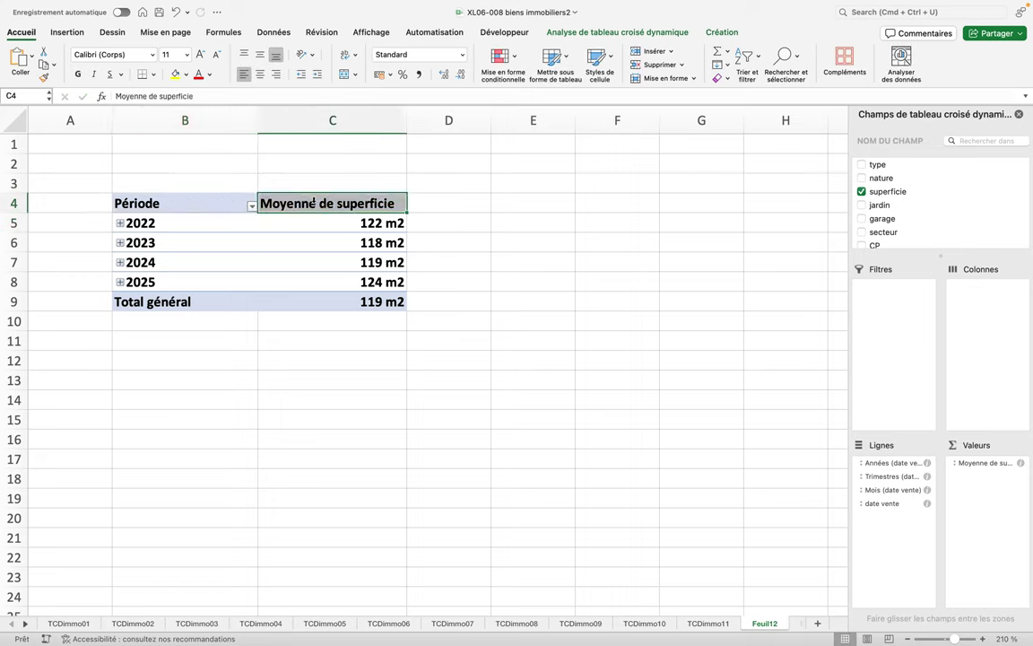
# Try renaming the value field via its field settings, closing them without changes.
pyautogui.doubleClick(392, 203)
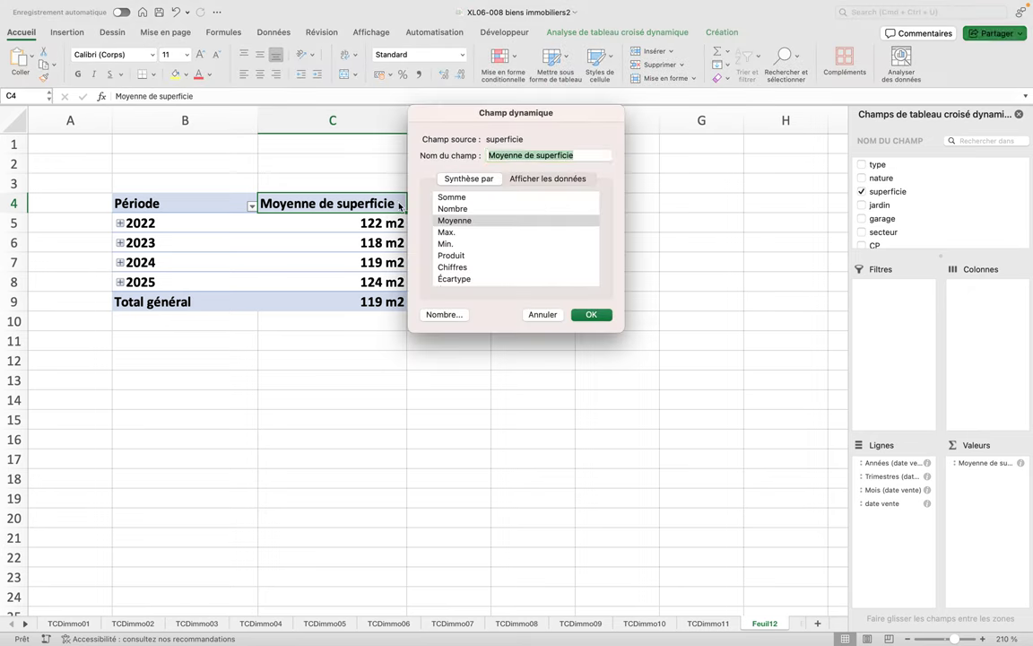
pyautogui.click(543, 315)
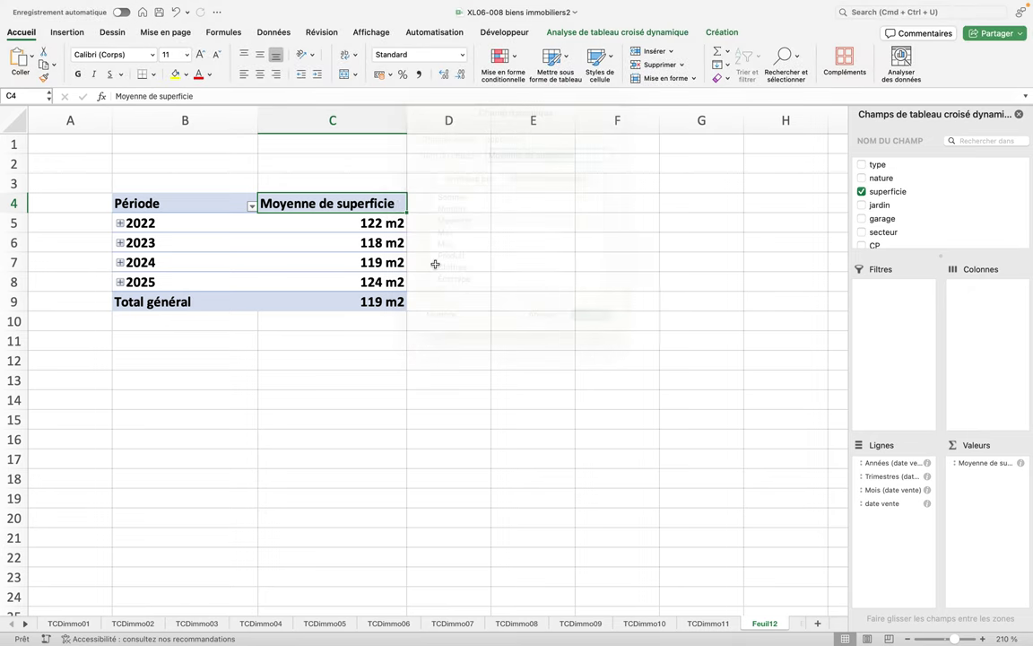
pyautogui.click(397, 205)
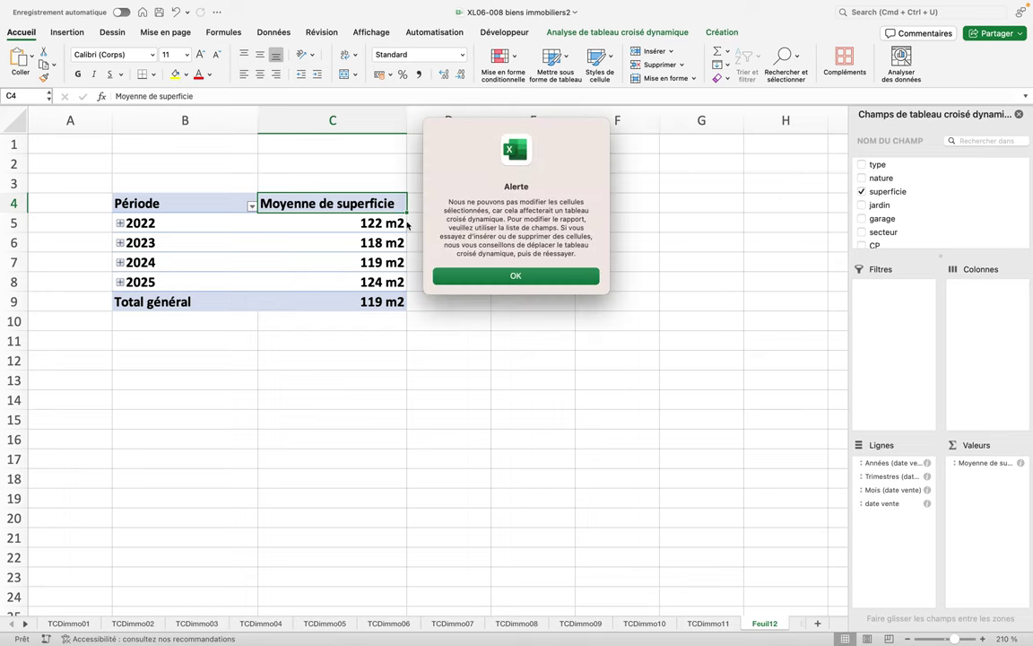
pyautogui.click(475, 277)
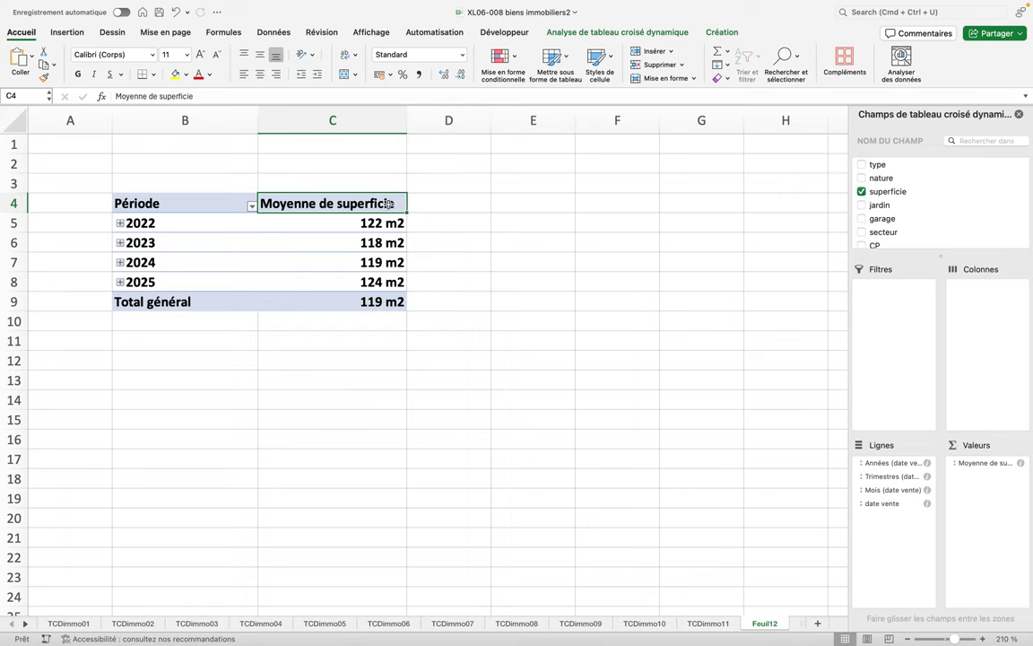
pyautogui.doubleClick(390, 205)
pyautogui.press('BackSpace')
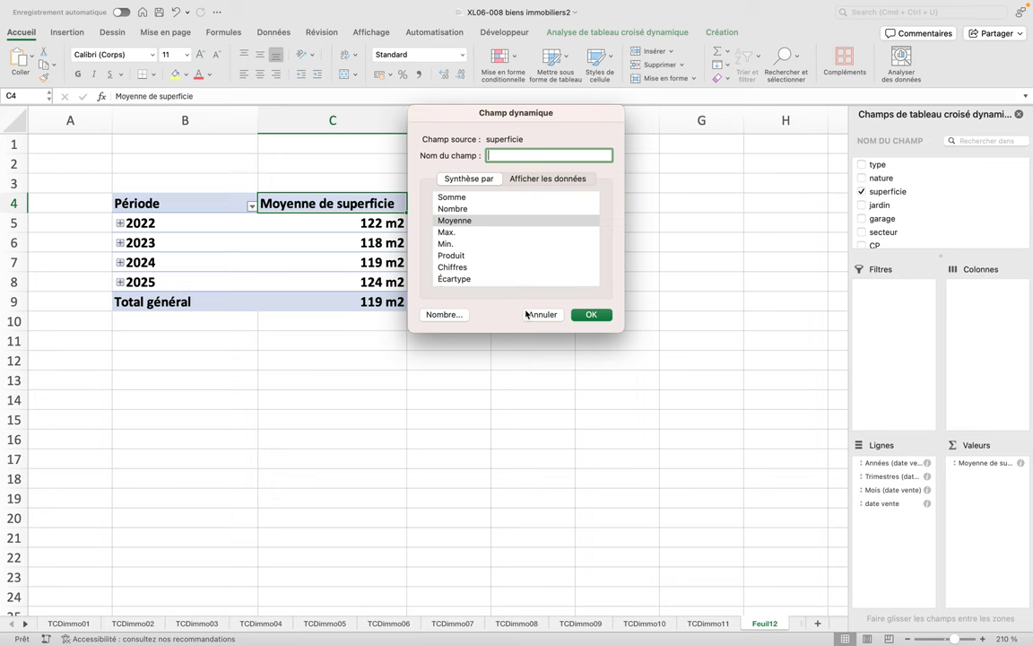
pyautogui.click(529, 314)
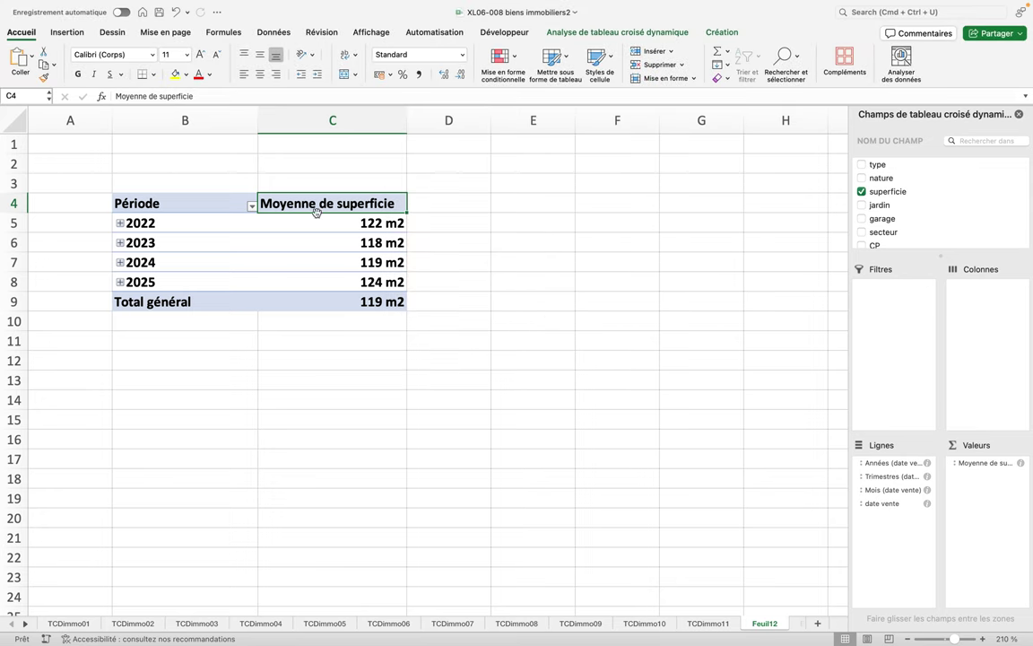
# Retype the C4 header in the formula bar as Superficie moyenne.
pyautogui.moveTo(192, 96); pyautogui.dragTo(43, 99)
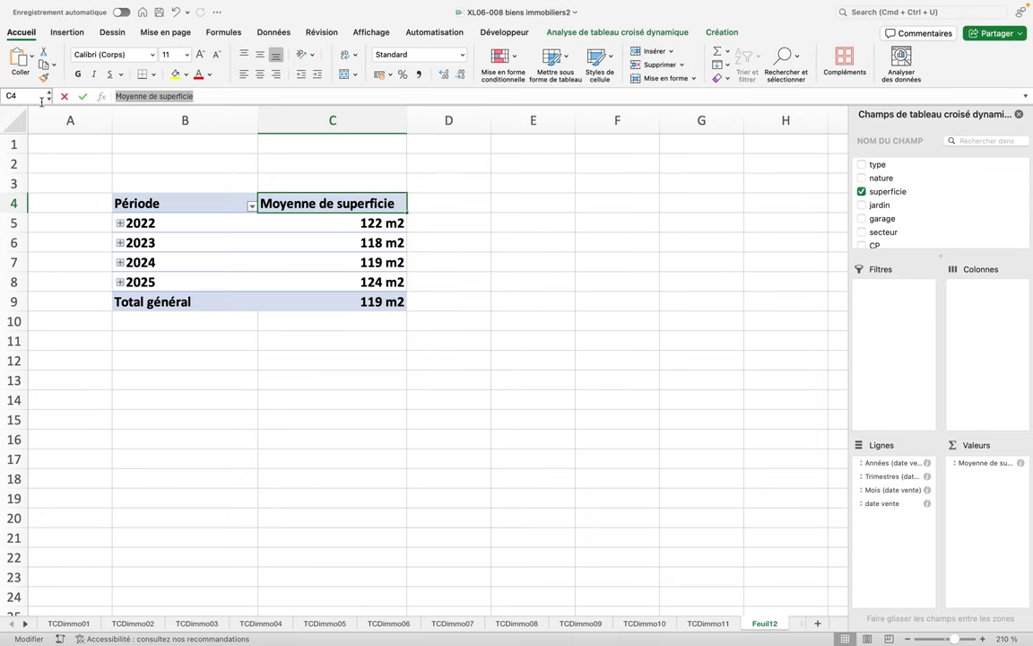
pyautogui.write('Superficie lite')
pyautogui.press('BackSpace')
pyautogui.press('BackSpace')
pyautogui.press('BackSpace')
pyautogui.press('BackSpace')
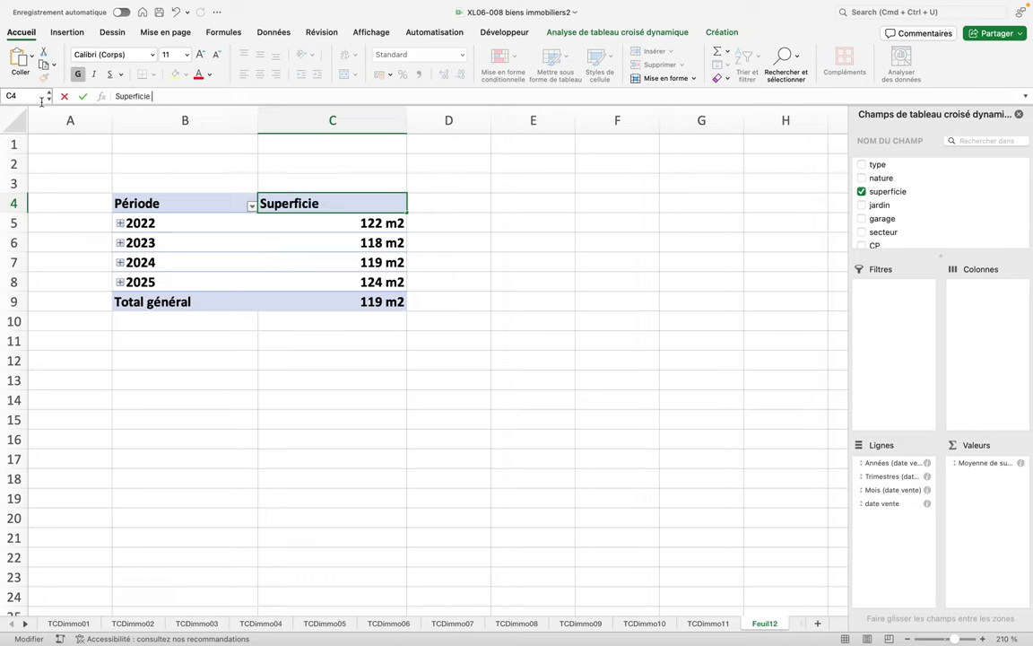
pyautogui.write('moyenne')
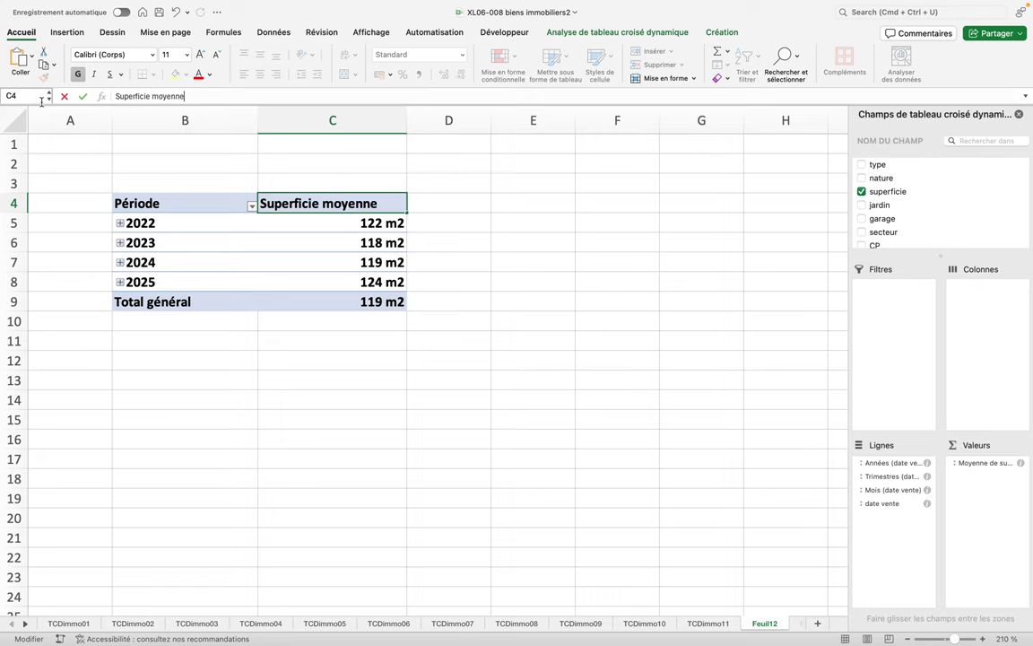
pyautogui.press('Return')
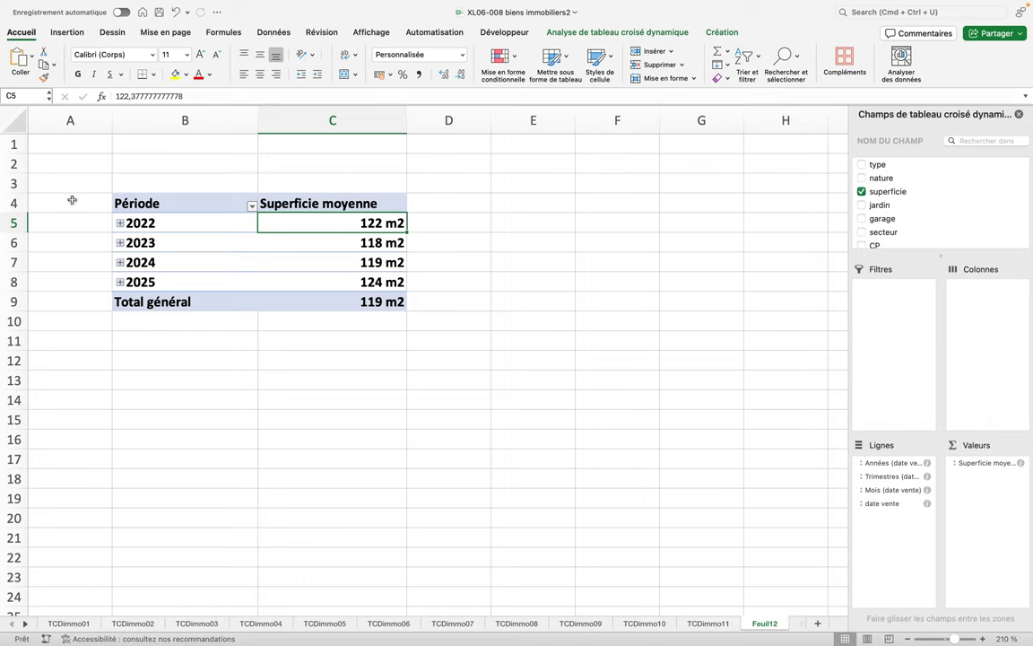
# Rename the Feuil12 sheet tab to TCDimmo12.
pyautogui.doubleClick(759, 624)
pyautogui.write('TCDimmo')
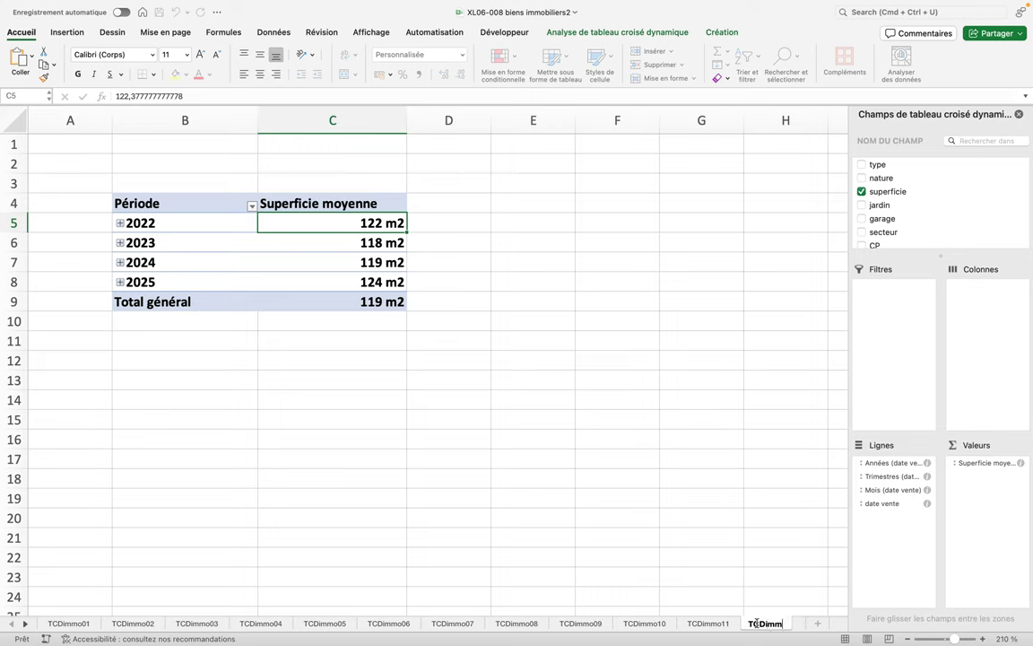
pyautogui.write('12')
pyautogui.press('Return')
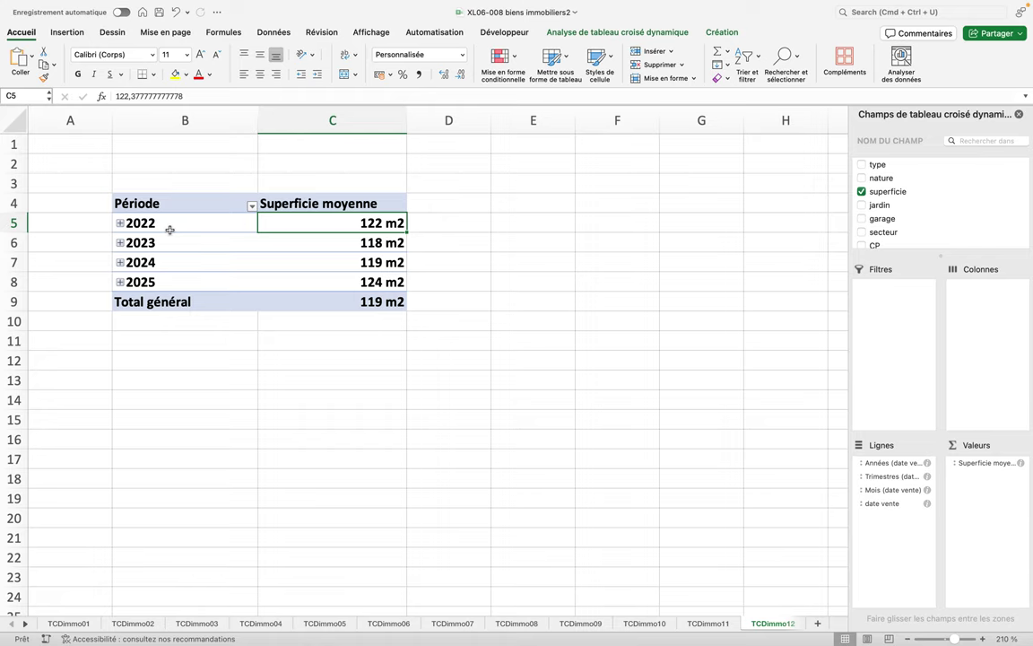
# Remove Années and Trimestres from the pivot rows to leave monthly averages, then select C5:C16.
pyautogui.moveTo(893, 465); pyautogui.dragTo(743, 461)
pyautogui.moveTo(893, 465); pyautogui.dragTo(660, 474)
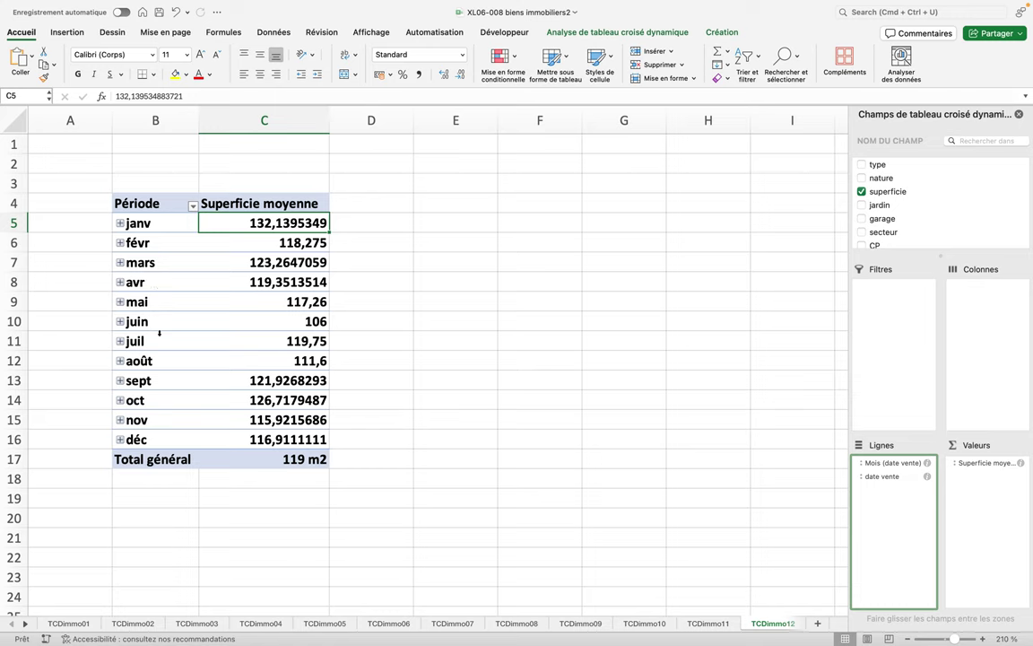
pyautogui.click(275, 225)
pyautogui.moveTo(275, 226); pyautogui.dragTo(290, 431)
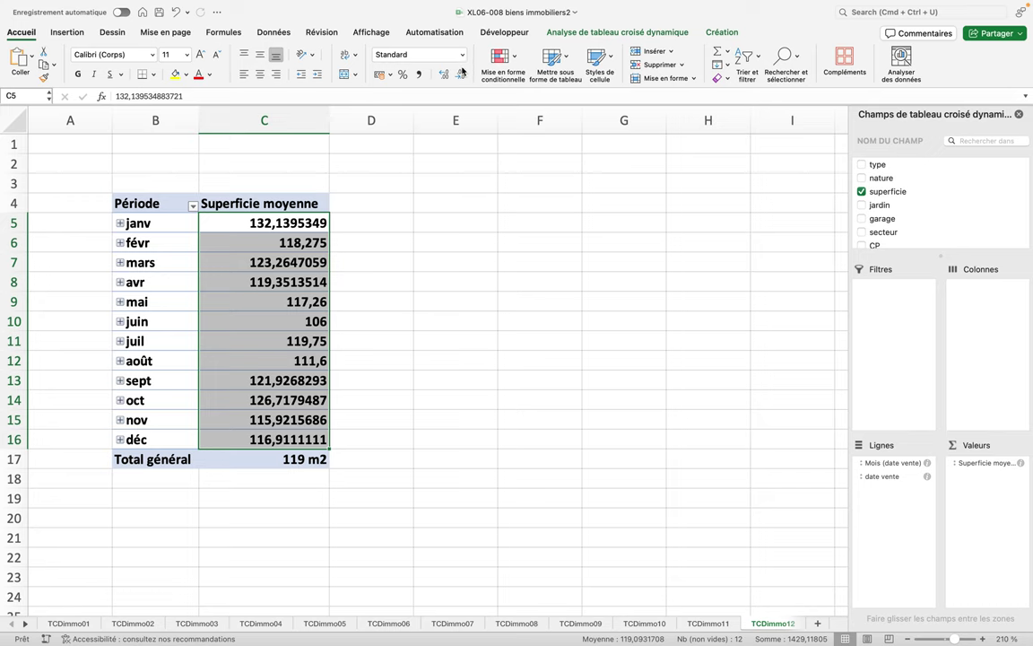
pyautogui.click(419, 55)
# Apply the custom format 0" m2" to the monthly average superficie values.
pyautogui.click(406, 332)
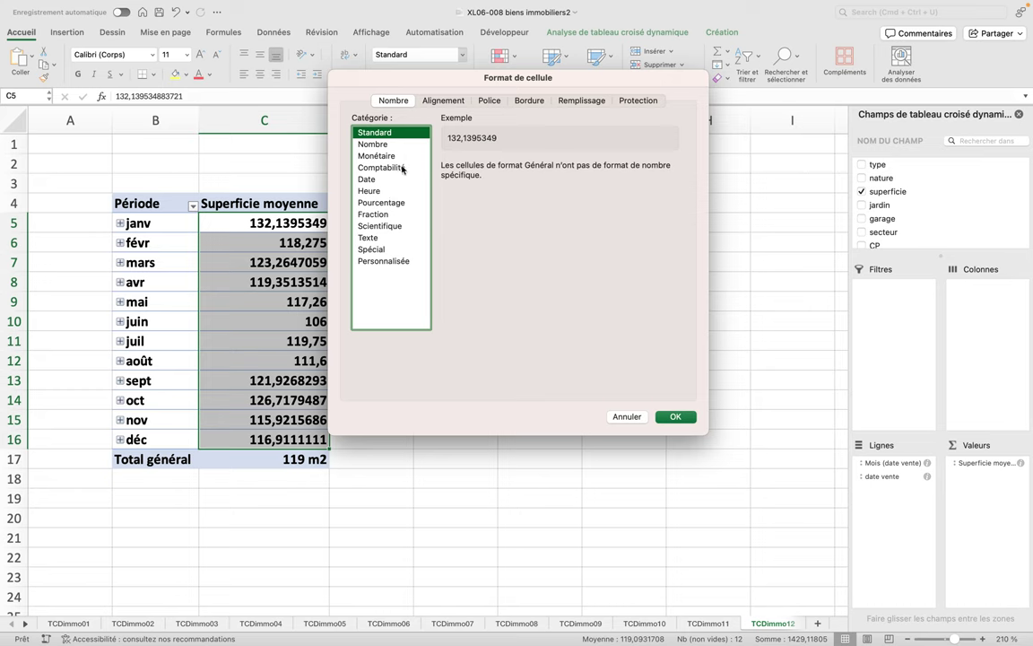
pyautogui.click(398, 262)
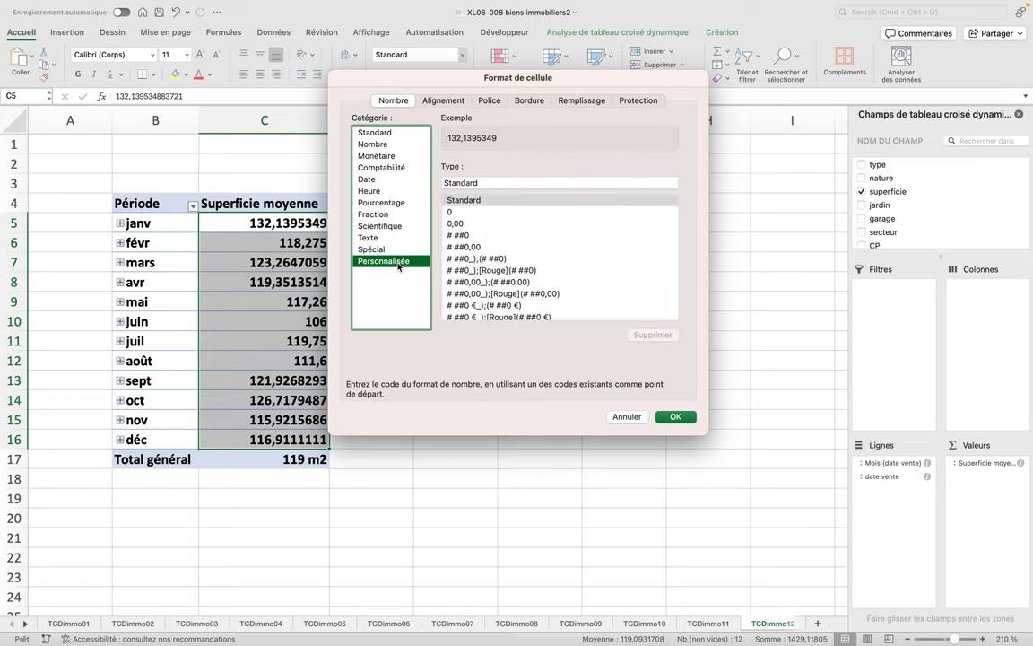
pyautogui.scroll(-15, 498, 269)
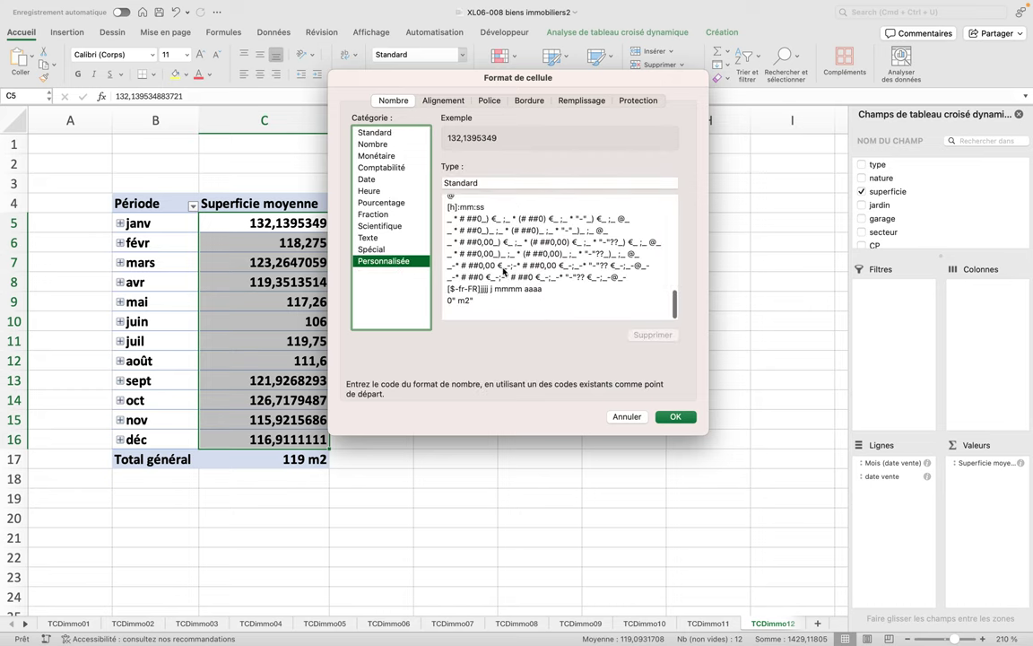
pyautogui.click(461, 313)
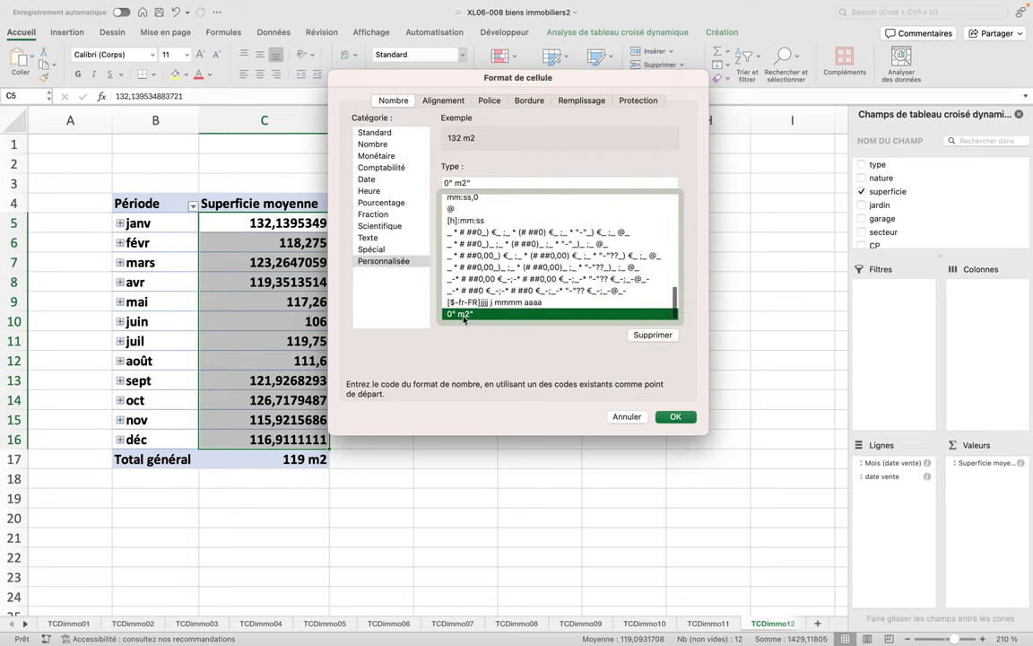
pyautogui.click(674, 417)
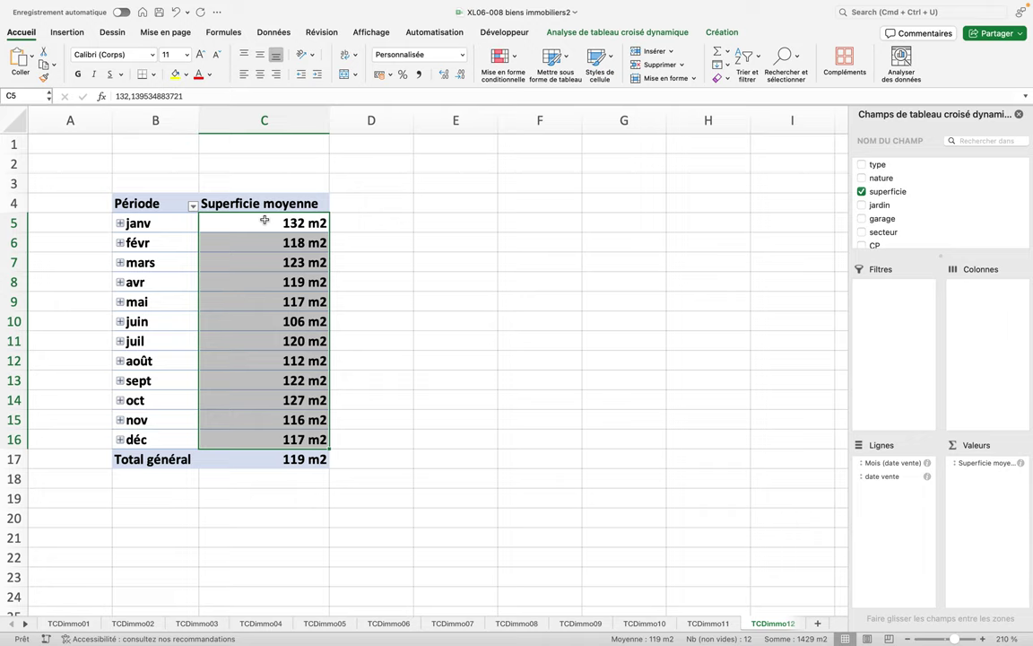
# Go to the Biens immo2 sheet and place the active cell inside the data table.
pyautogui.scroll(-1, 265, 219)
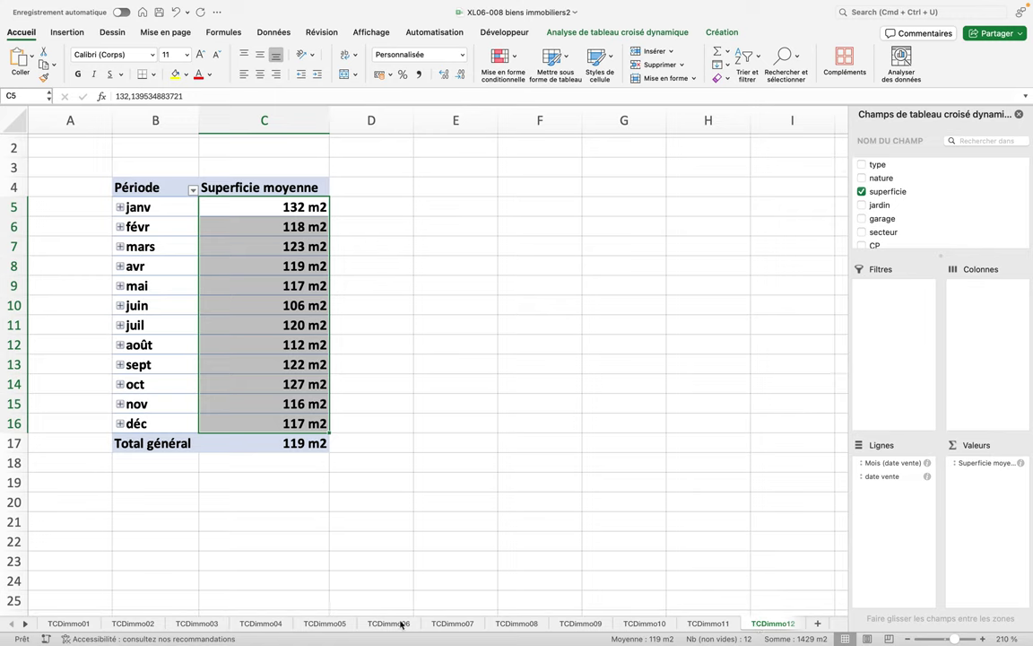
pyautogui.click(25, 625)
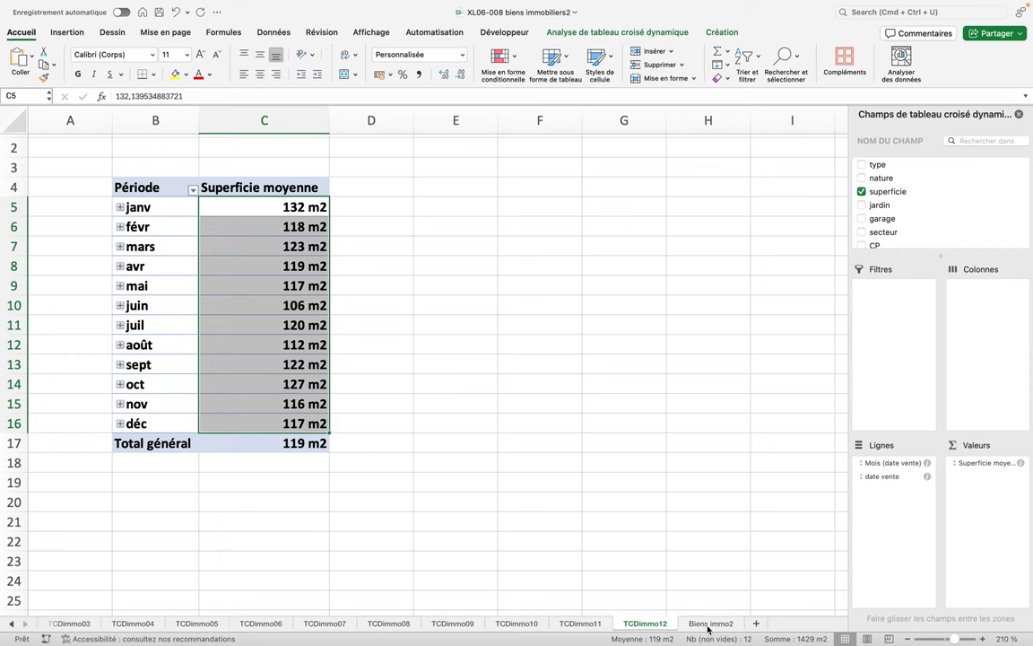
pyautogui.click(708, 627)
pyautogui.click(449, 451)
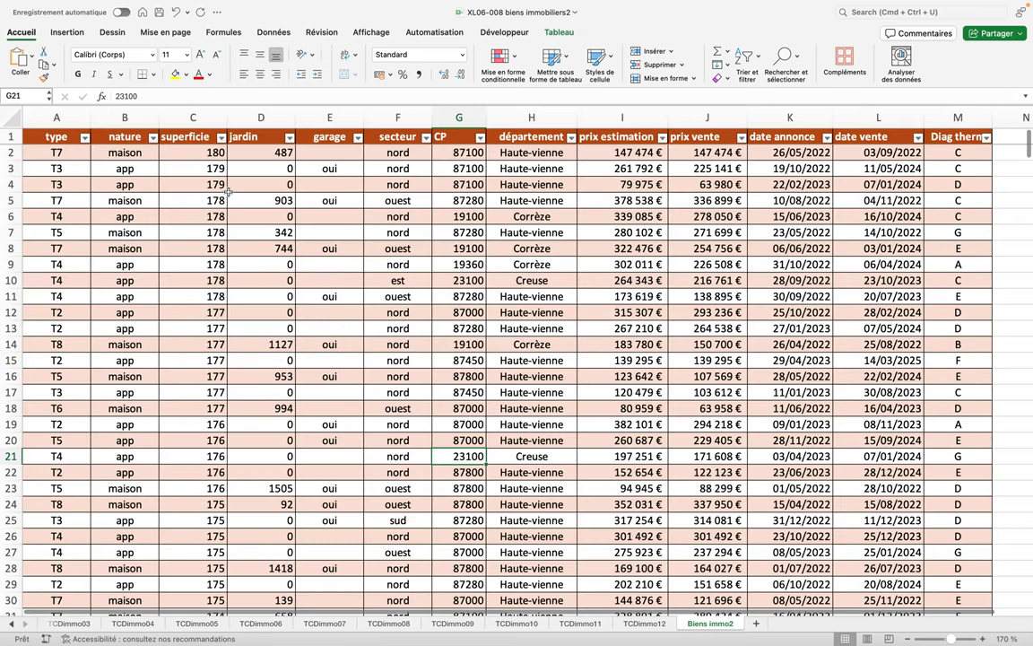
pyautogui.click(63, 33)
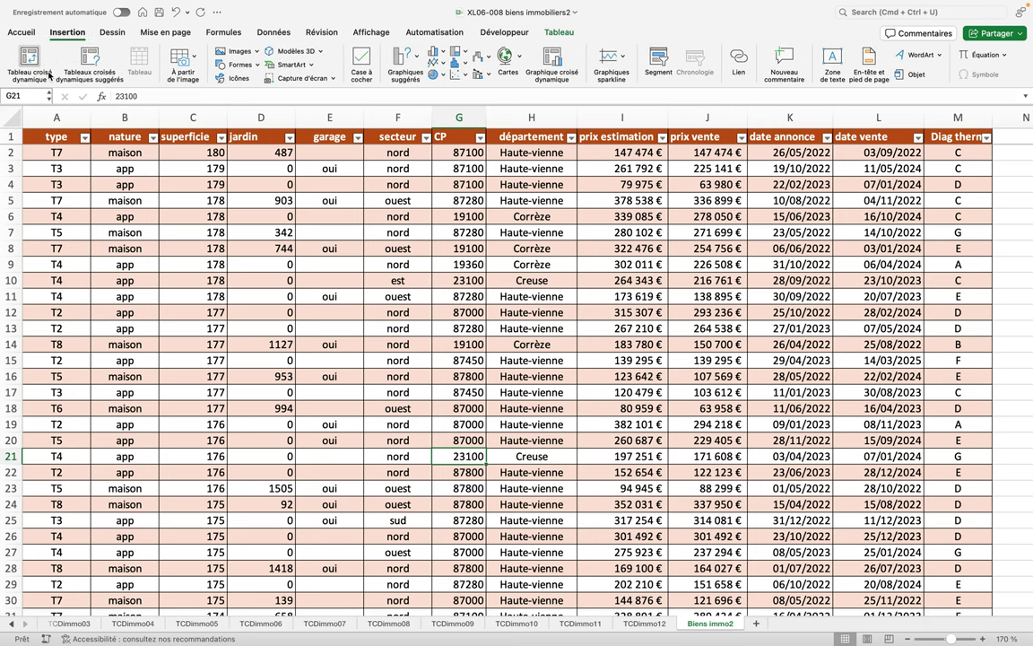
# Create a pivot table from the property data on a new sheet and zoom in.
pyautogui.click(29, 60)
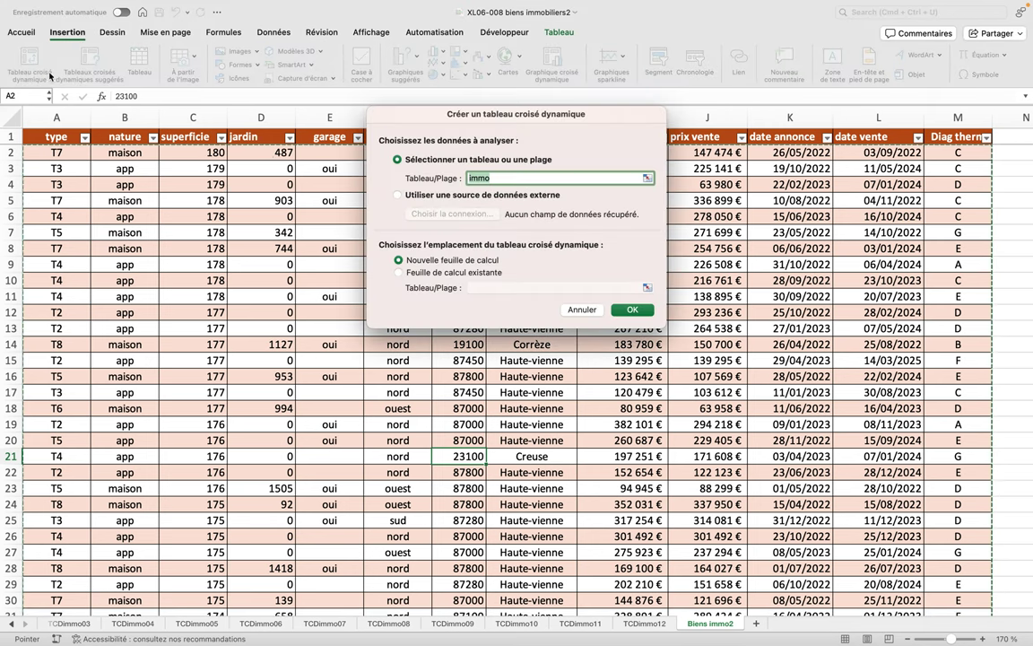
pyautogui.click(629, 310)
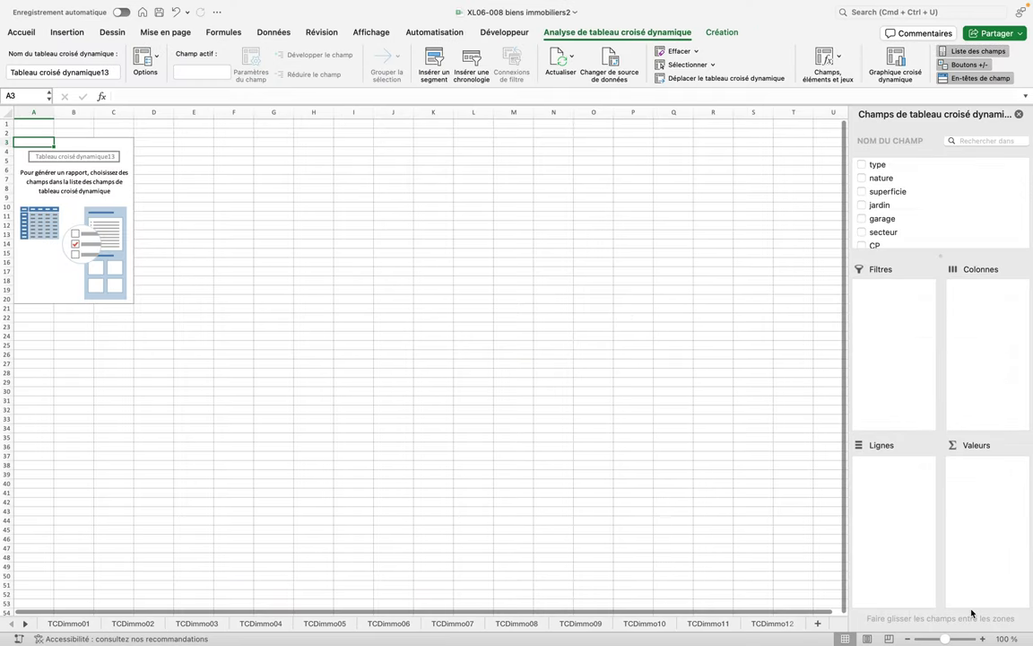
pyautogui.click(983, 639)
pyautogui.click(984, 639)
pyautogui.click(983, 639)
pyautogui.click(983, 639)
pyautogui.click(983, 638)
pyautogui.click(983, 639)
pyautogui.doubleClick(983, 639)
pyautogui.click(983, 639)
pyautogui.click(984, 638)
pyautogui.click(983, 639)
pyautogui.click(983, 639)
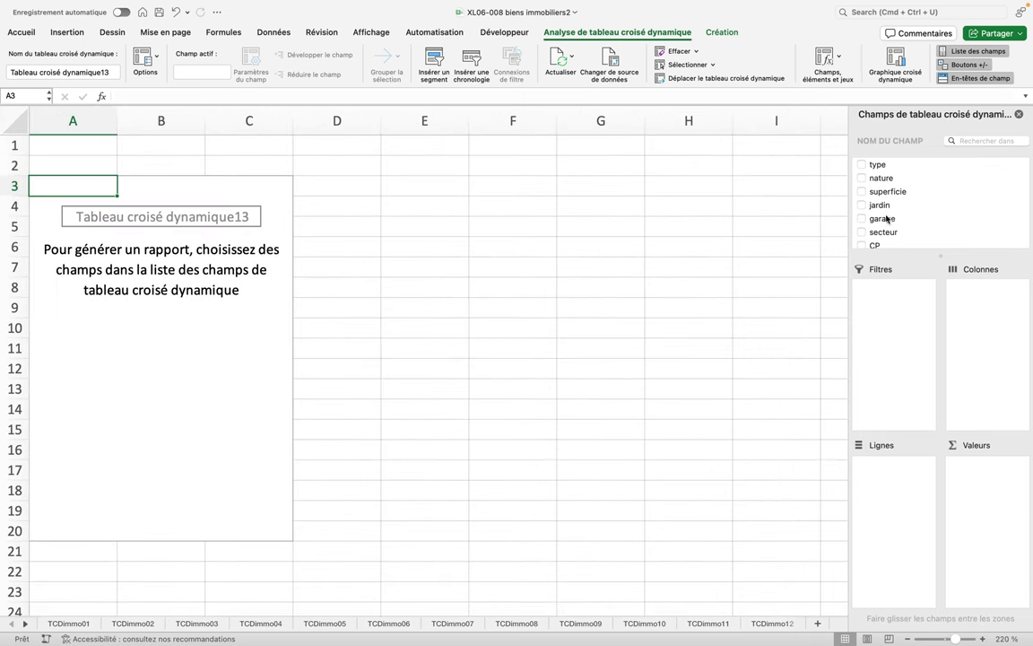
pyautogui.scroll(-5, 865, 204)
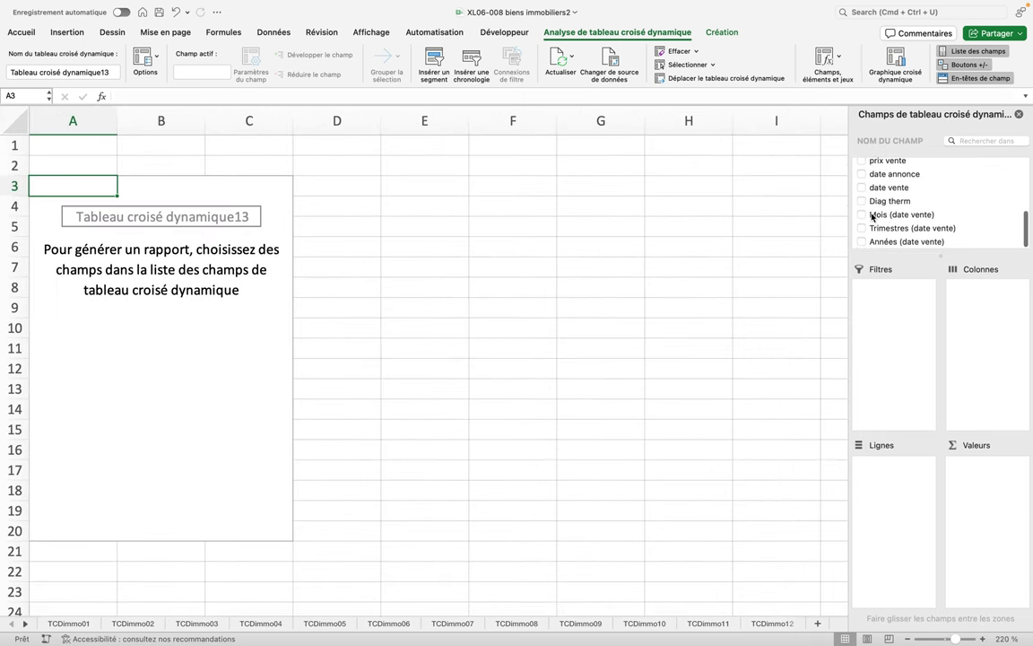
pyautogui.scroll(3, 876, 198)
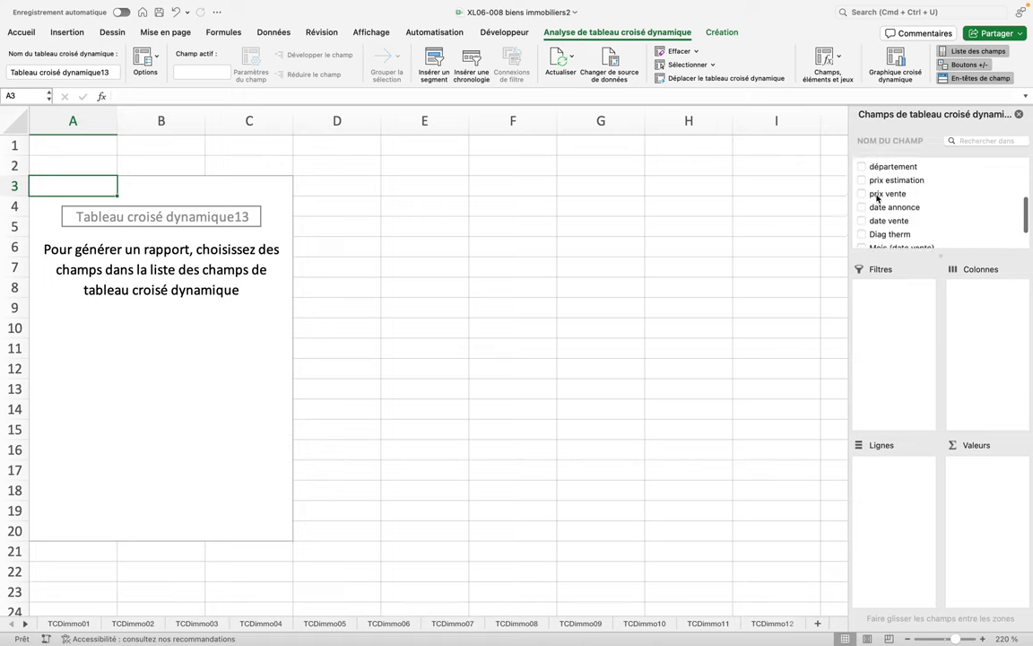
# Put prix vente in rows, département in columns and a count of type in values.
pyautogui.click(878, 192)
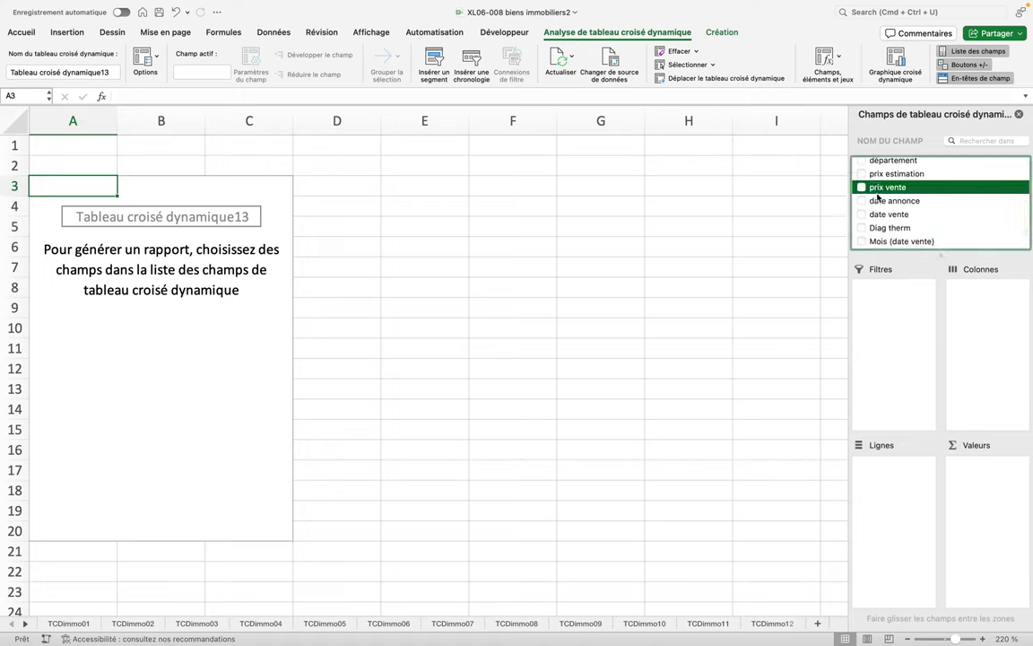
pyautogui.moveTo(879, 196); pyautogui.dragTo(896, 480)
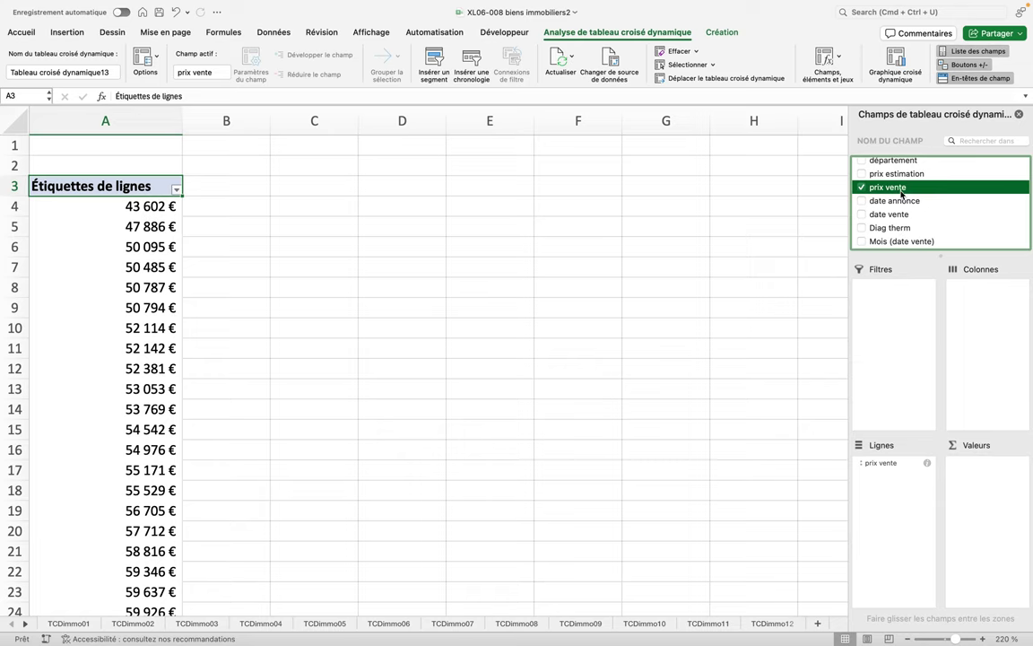
pyautogui.scroll(5, 902, 193)
pyautogui.scroll(-3, 901, 193)
pyautogui.moveTo(901, 193); pyautogui.dragTo(978, 289)
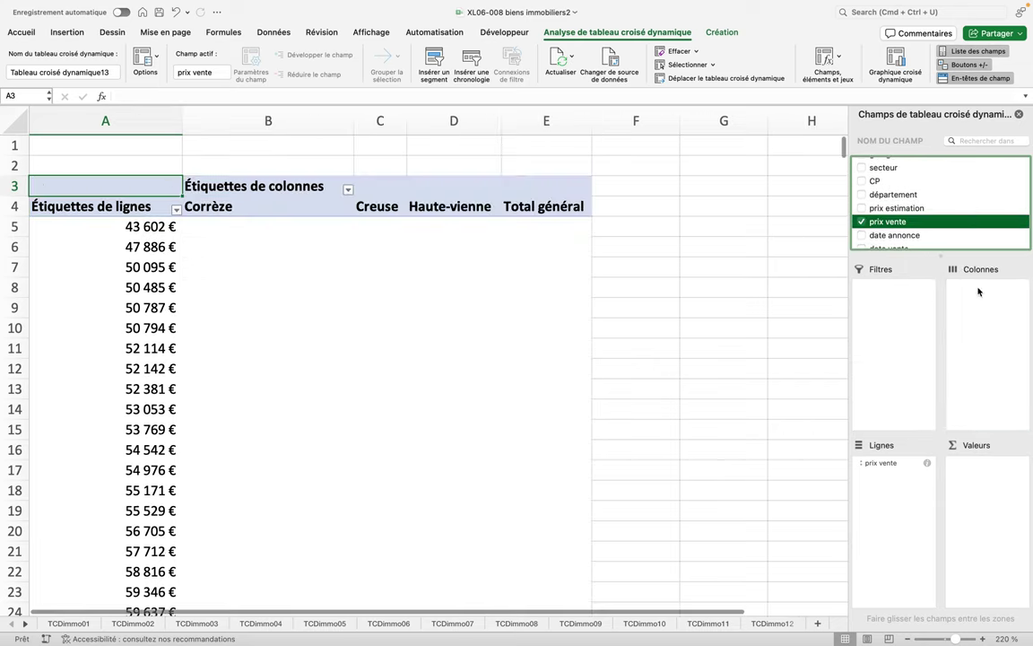
pyautogui.scroll(2, 916, 204)
pyautogui.scroll(1, 917, 205)
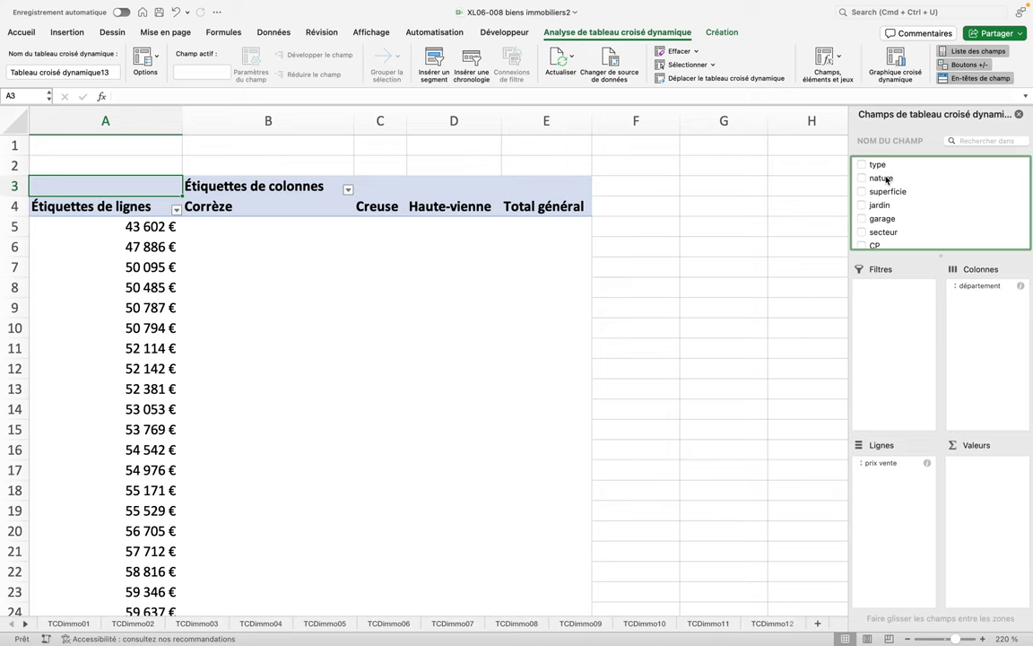
pyautogui.moveTo(875, 165)
pyautogui.mouseDown()
pyautogui.moveTo(977, 420)
pyautogui.moveTo(990, 482)
pyautogui.mouseUp()
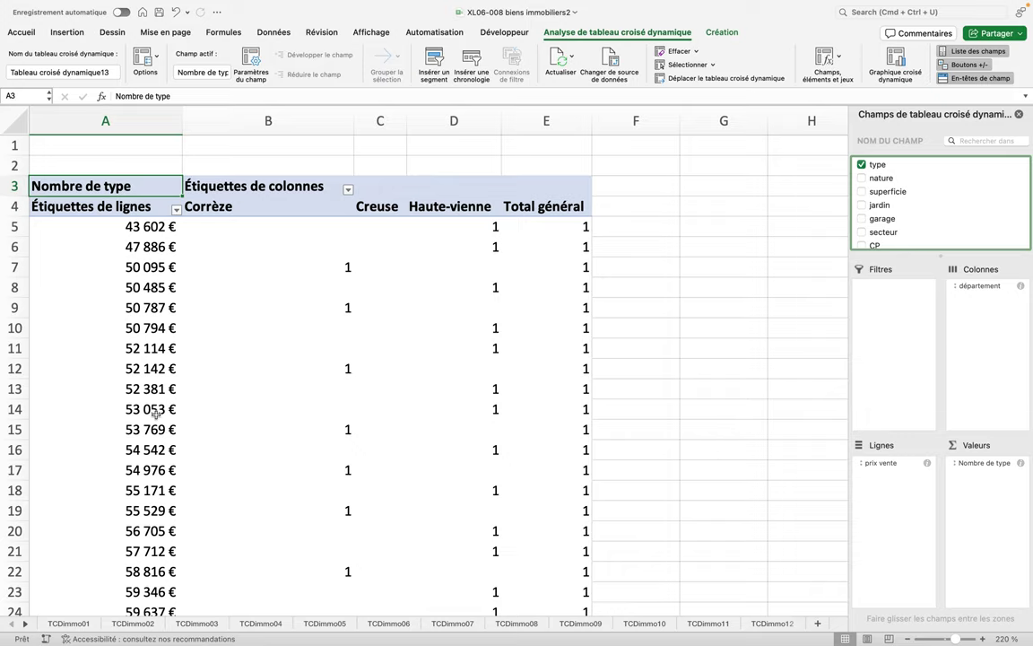
pyautogui.scroll(-1, 156, 413)
pyautogui.scroll(-3, 156, 413)
pyautogui.scroll(-2, 156, 414)
pyautogui.scroll(-3, 156, 416)
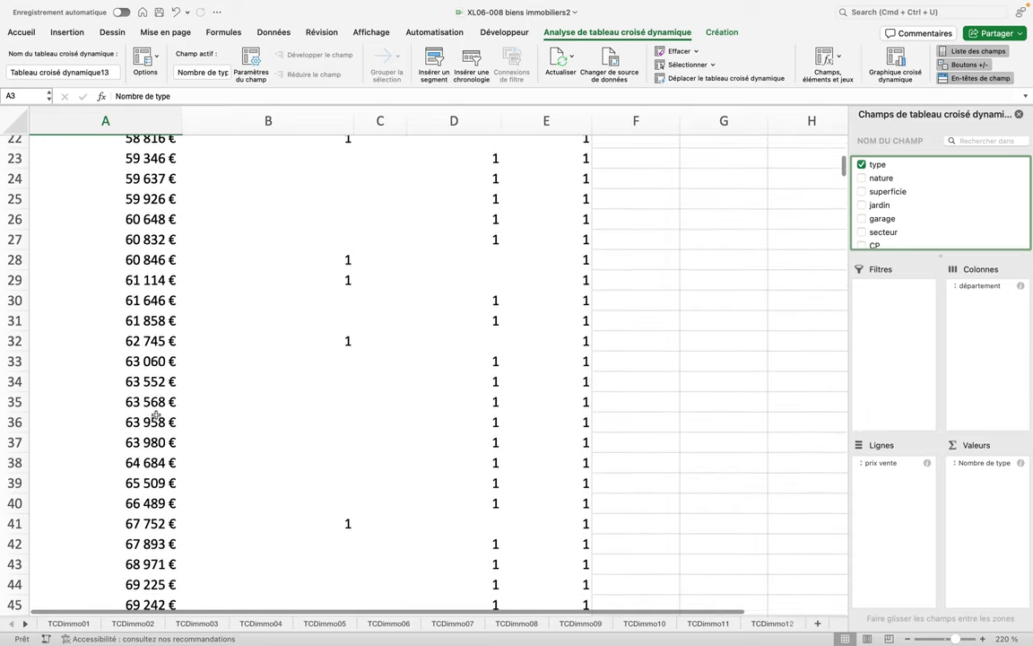
pyautogui.scroll(-5, 156, 414)
pyautogui.scroll(-5, 156, 414)
pyautogui.scroll(-2, 156, 413)
pyautogui.scroll(-8, 156, 414)
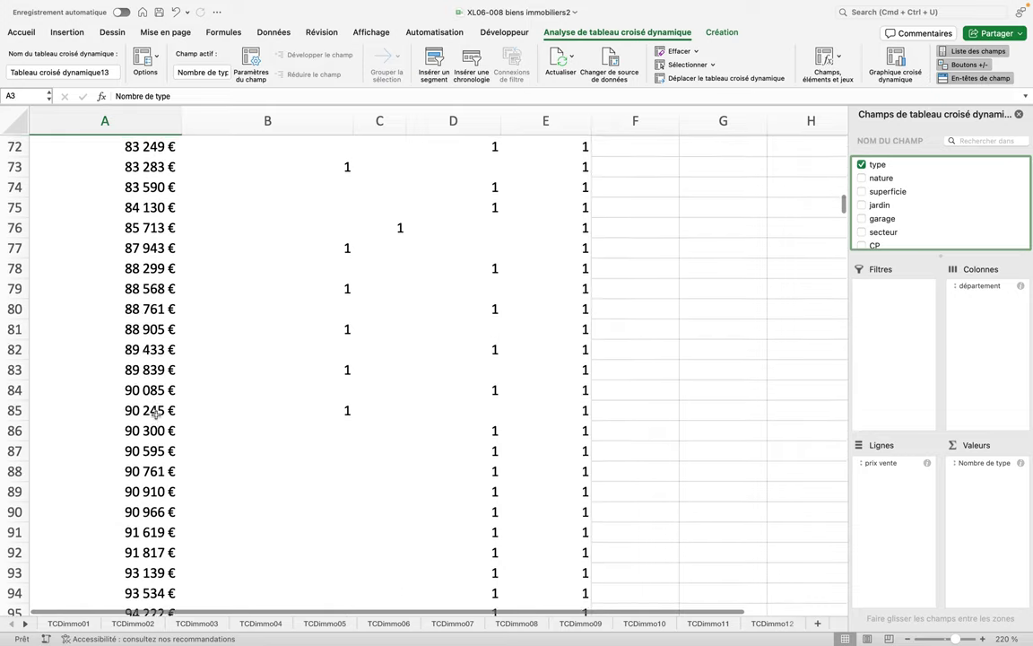
pyautogui.scroll(-4, 156, 413)
pyautogui.scroll(-5, 156, 414)
pyautogui.scroll(-10, 156, 414)
pyautogui.scroll(8, 157, 417)
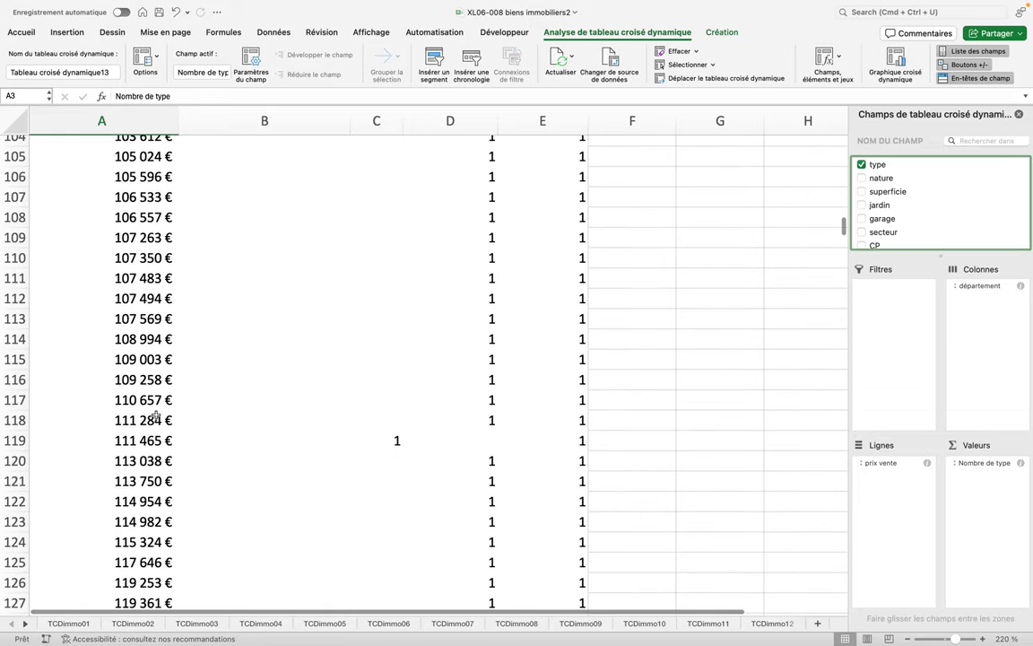
pyautogui.scroll(20, 156, 417)
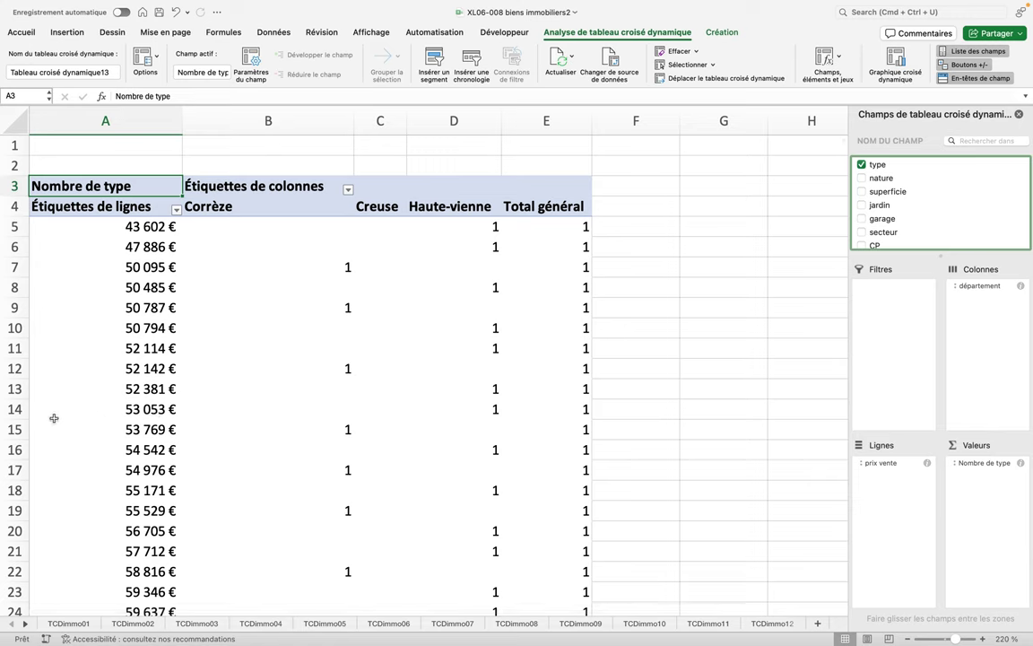
pyautogui.click(112, 381)
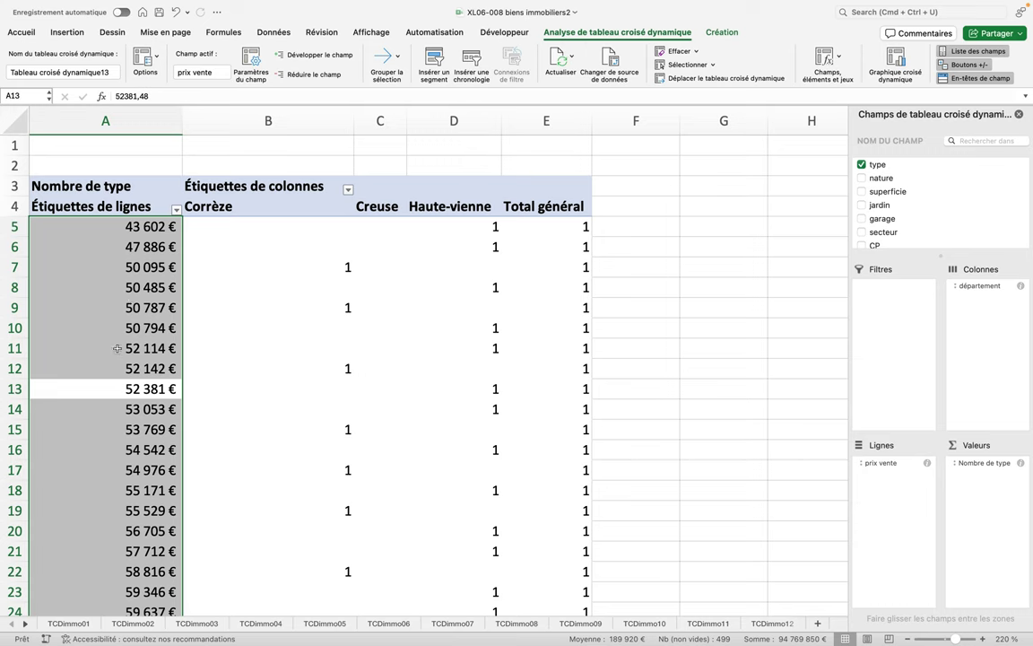
# Group the prix vente row labels starting at 0 in steps of 50000.
pyautogui.rightClick(122, 341)
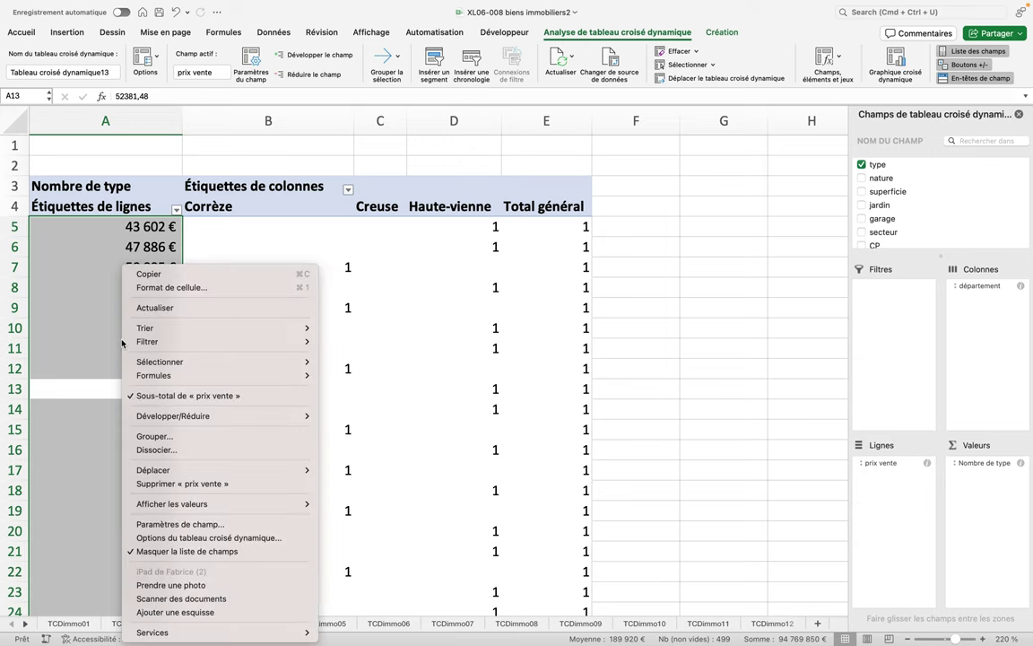
pyautogui.click(153, 437)
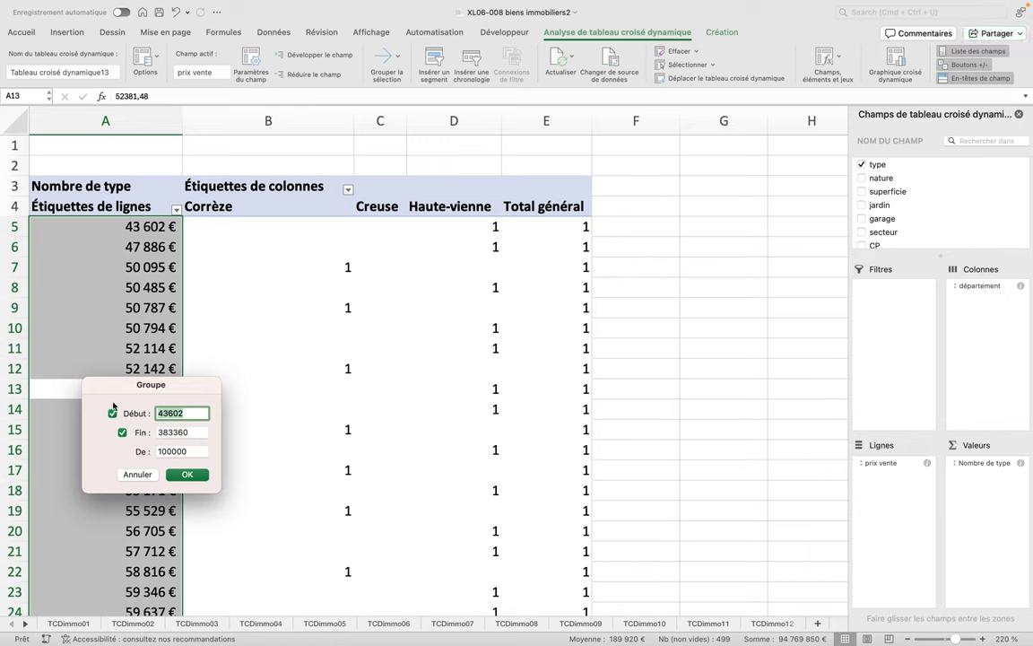
pyautogui.write('4360')
pyautogui.press('BackSpace')
pyautogui.press('BackSpace')
pyautogui.press('BackSpace')
pyautogui.press('BackSpace')
pyautogui.write('0')
pyautogui.moveTo(194, 452); pyautogui.dragTo(141, 454)
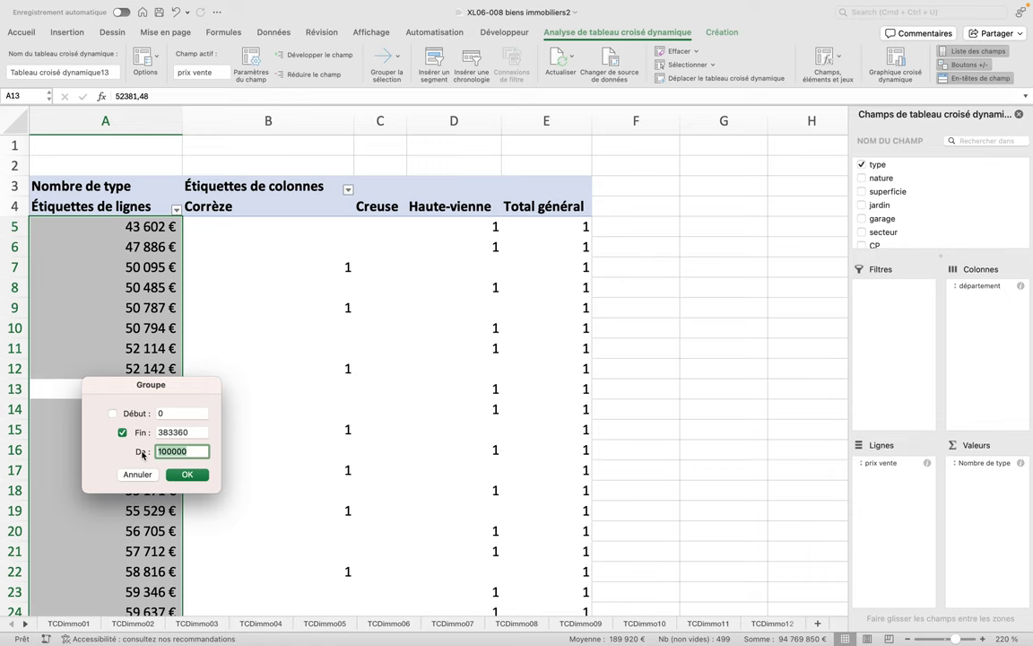
pyautogui.write('5')
pyautogui.write('0000')
pyautogui.click(171, 478)
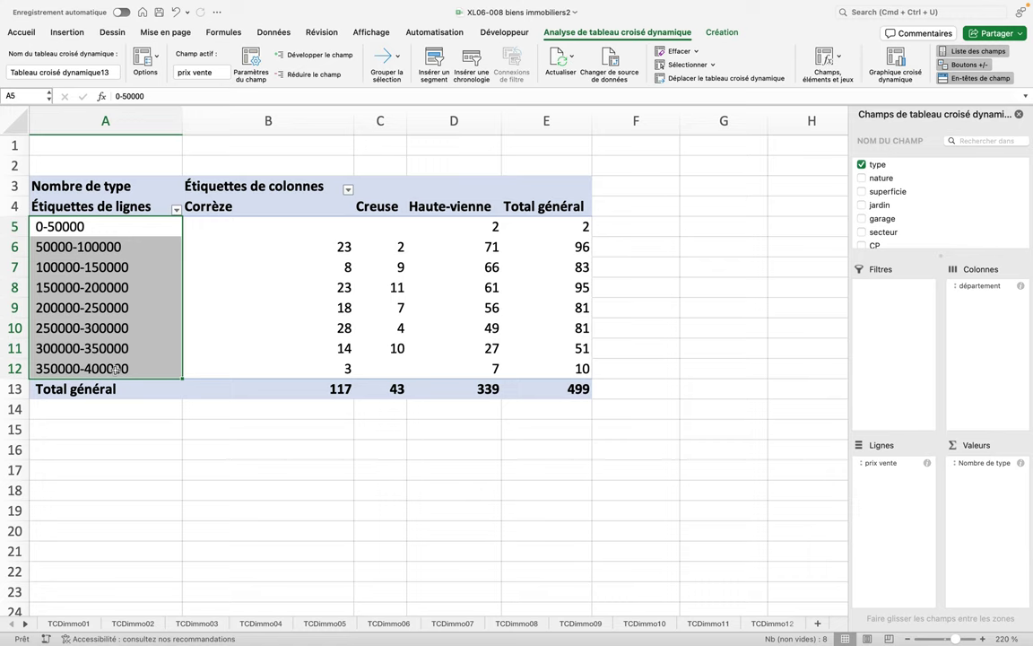
# Give the Feuil13 sheet tab the name TCDimmo13.
pyautogui.click(25, 624)
pyautogui.click(24, 623)
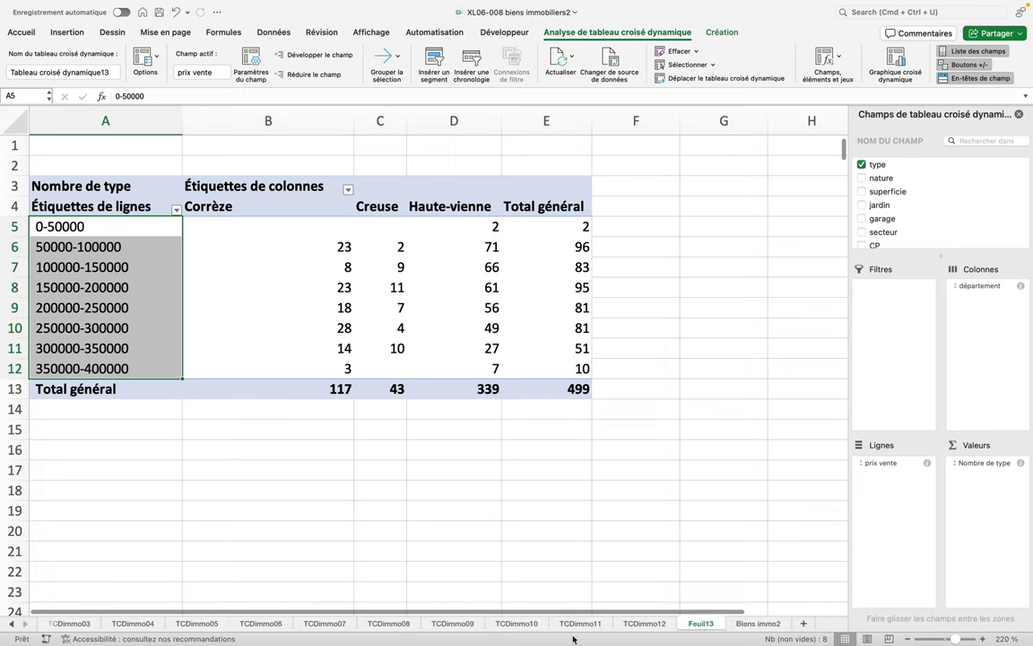
pyautogui.doubleClick(697, 624)
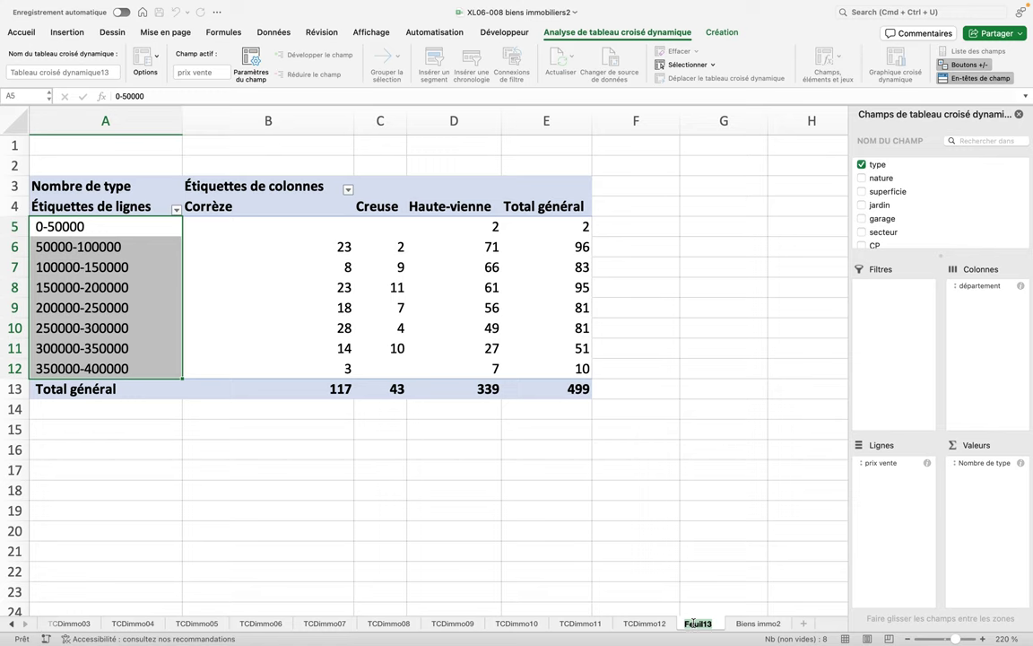
pyautogui.write('TCD')
pyautogui.write('immo')
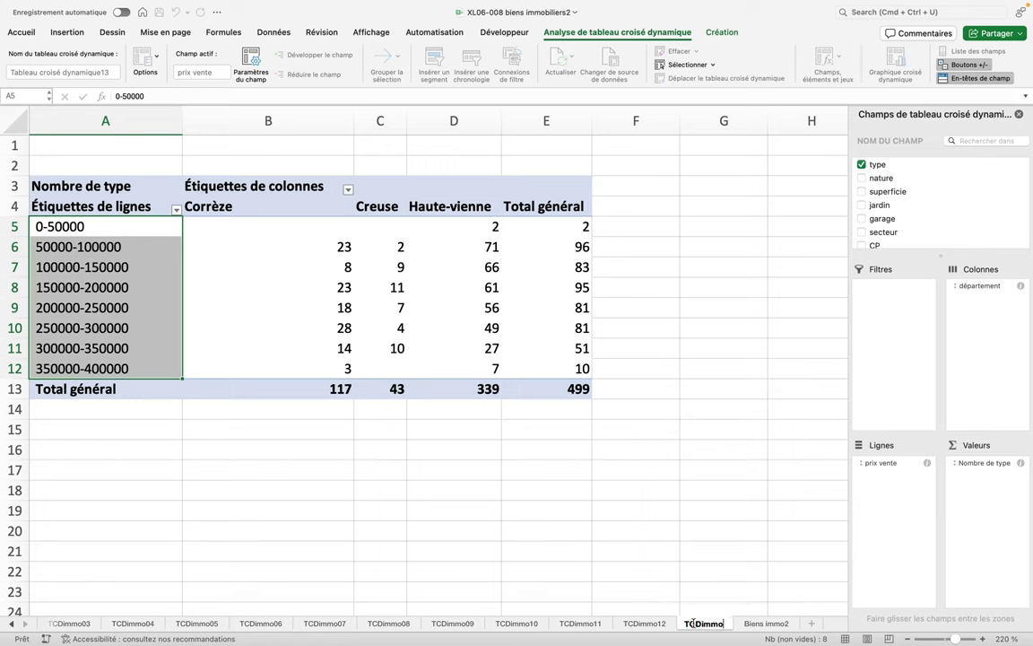
pyautogui.write('13')
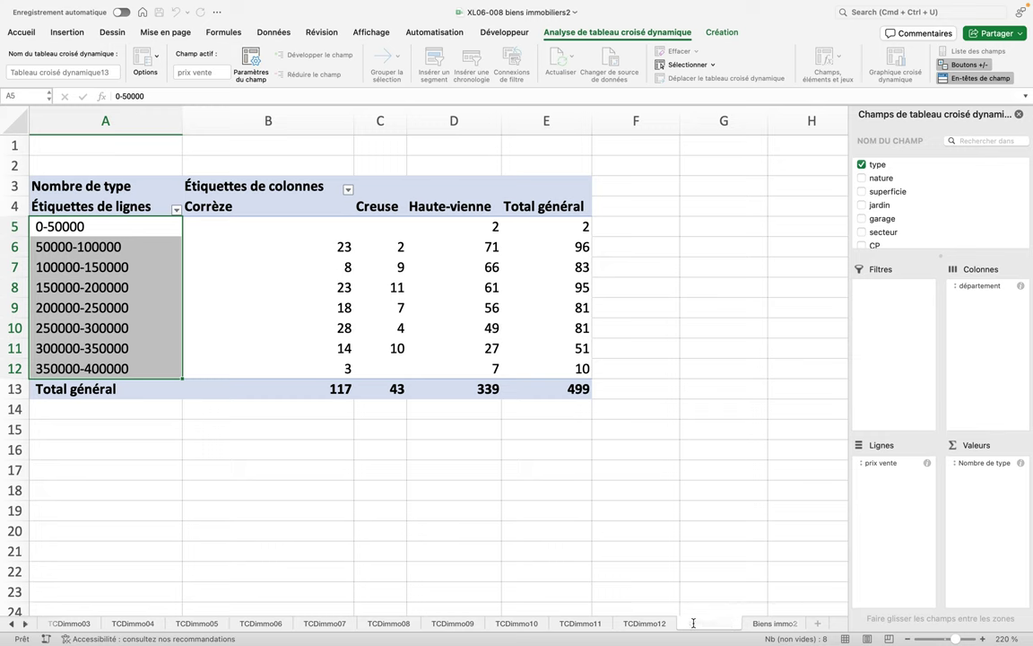
pyautogui.press('Return')
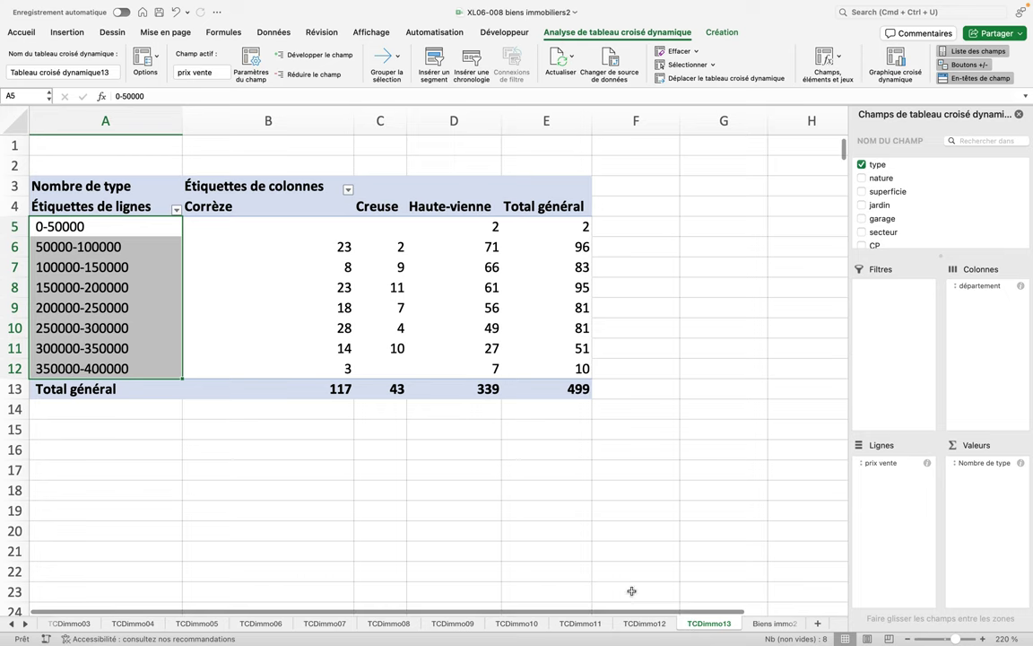
pyautogui.click(756, 625)
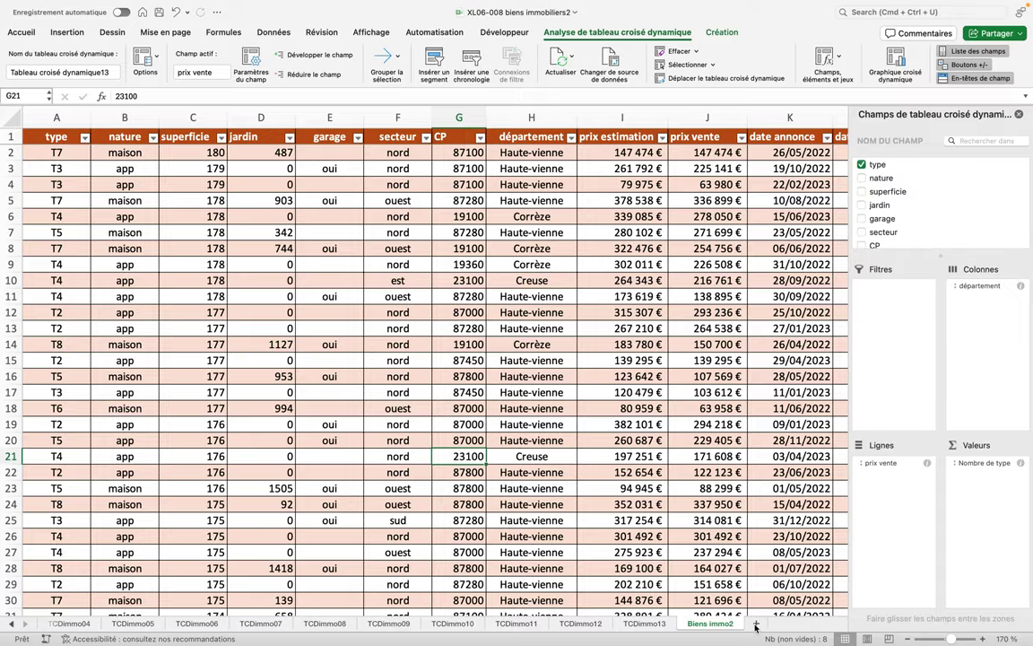
pyautogui.scroll(-3, 775, 294)
pyautogui.scroll(-15, 775, 294)
pyautogui.scroll(-10, 807, 283)
pyautogui.scroll(-20, 861, 270)
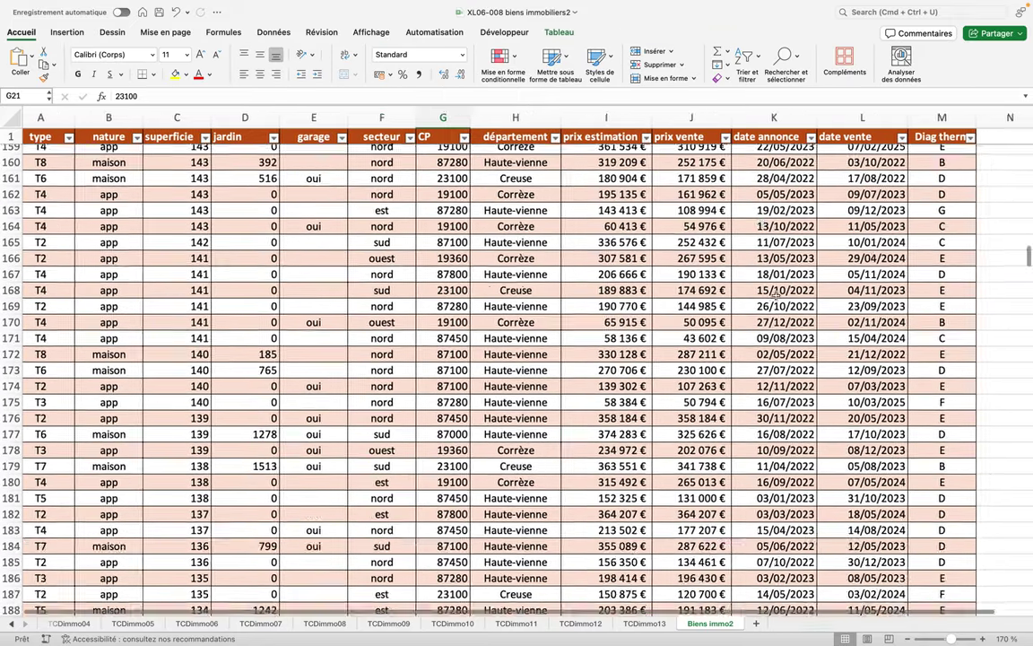
pyautogui.scroll(-10, 956, 252)
pyautogui.hscroll(2, 956, 251)
pyautogui.scroll(-1, 1028, 344)
pyautogui.moveTo(1027, 344); pyautogui.dragTo(1027, 596)
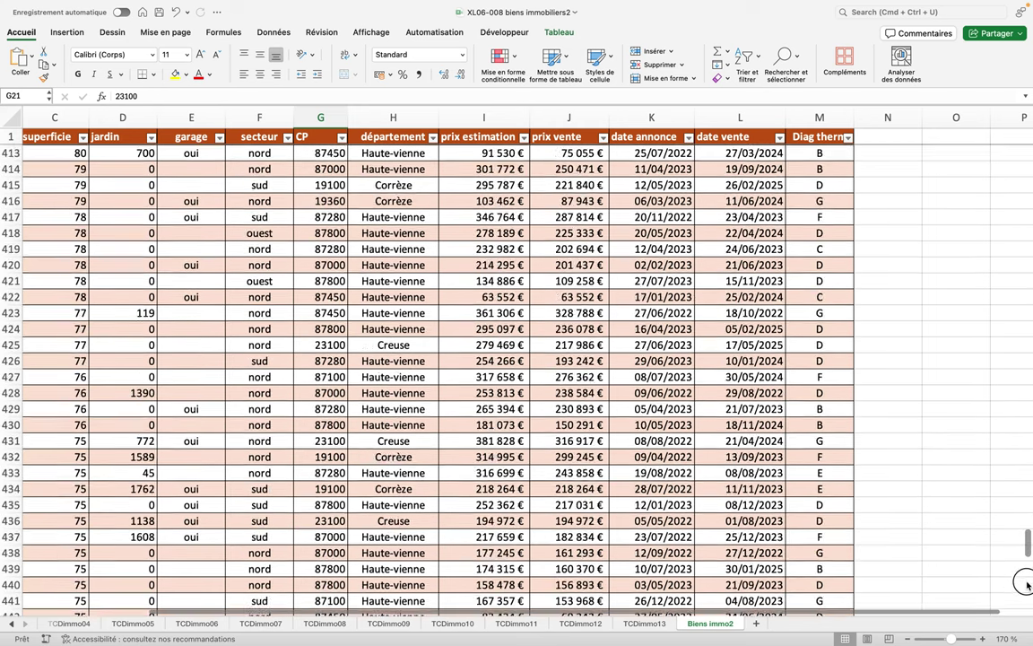
pyautogui.hscroll(-2, 654, 513)
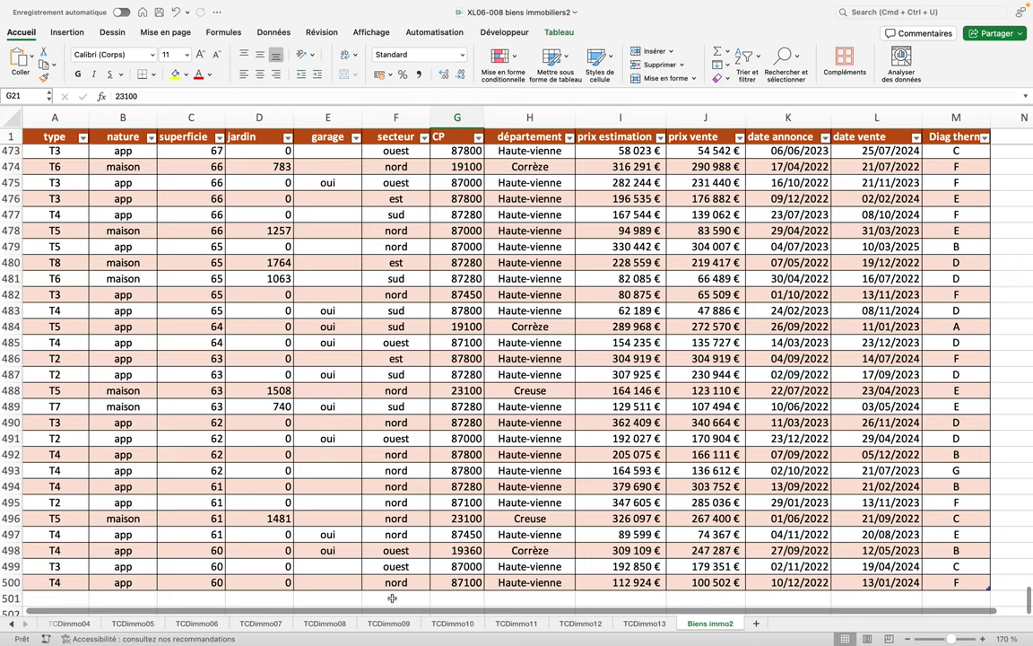
pyautogui.click(645, 623)
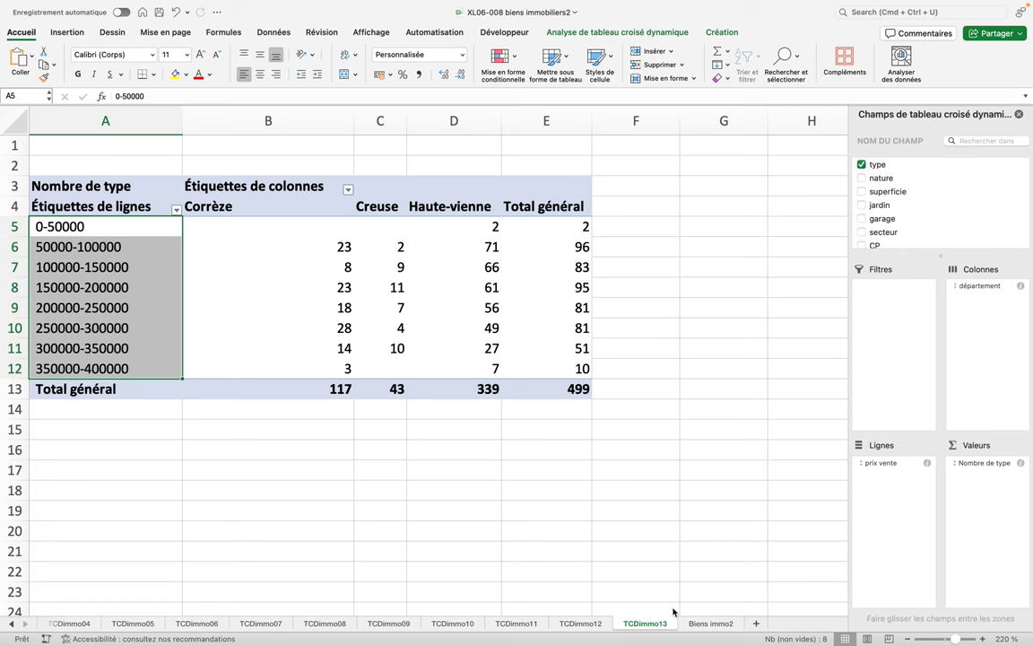
pyautogui.click(702, 624)
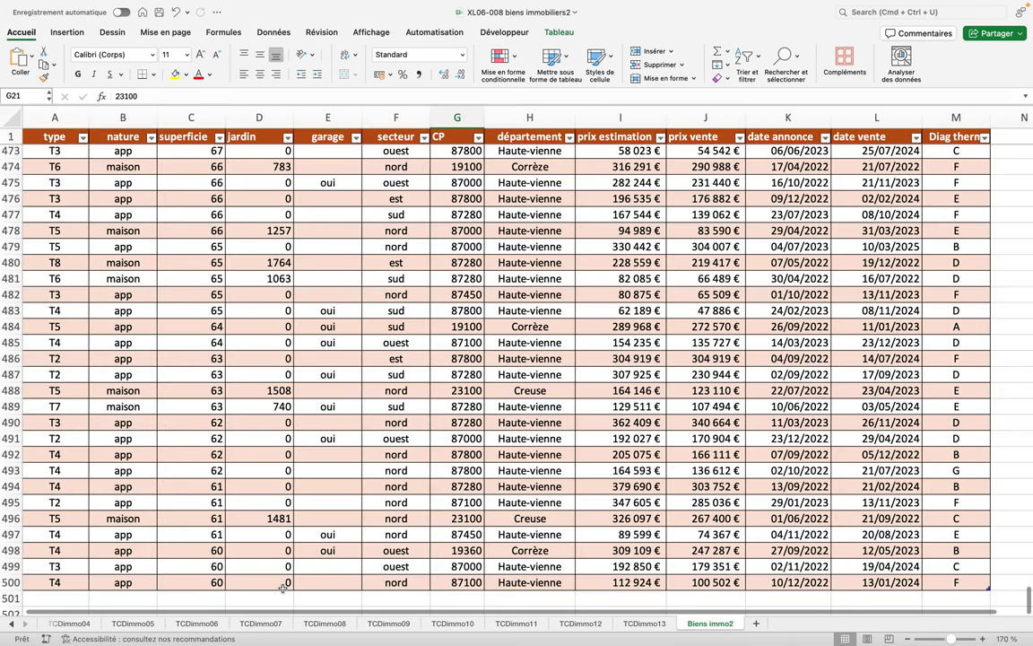
# Start row 501 with T5, maison, 140, 924, oui, nord and postcode 87480.
pyautogui.click(69, 598)
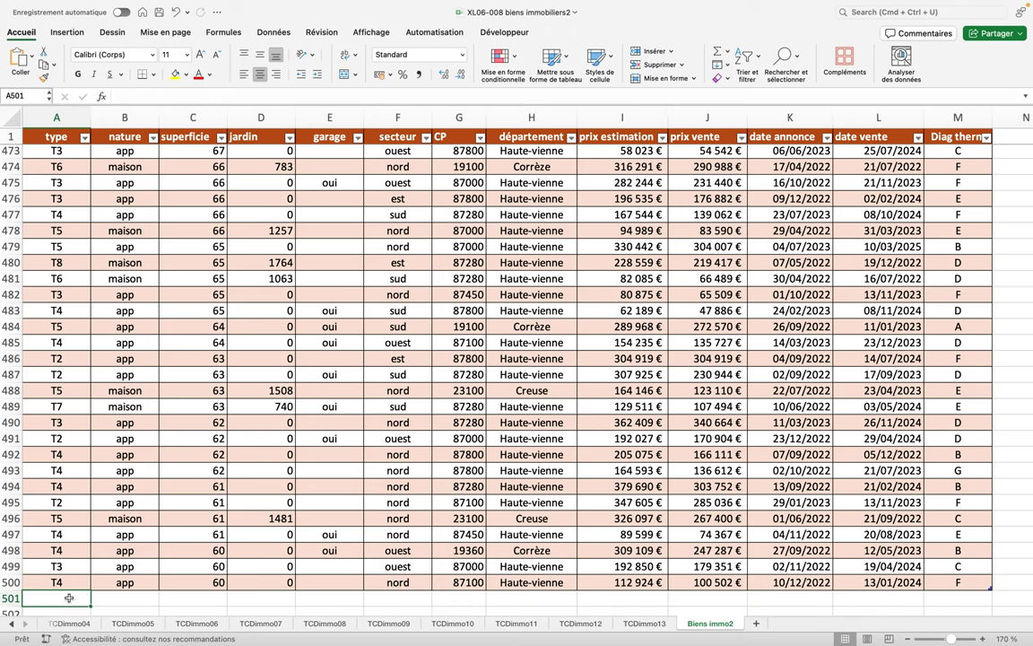
pyautogui.write('T5')
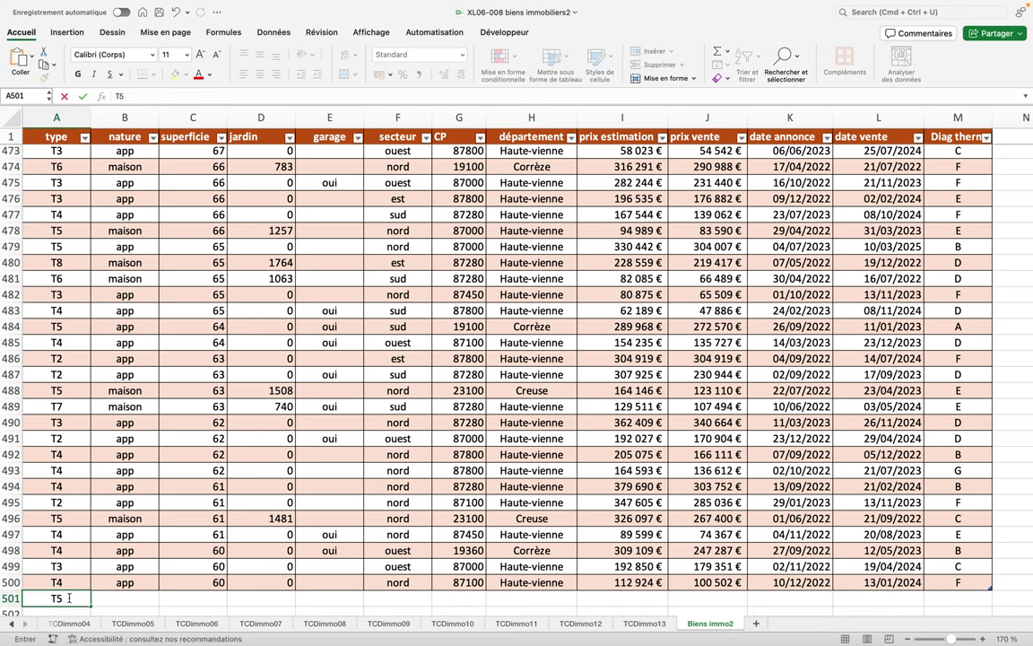
pyautogui.press('Return')
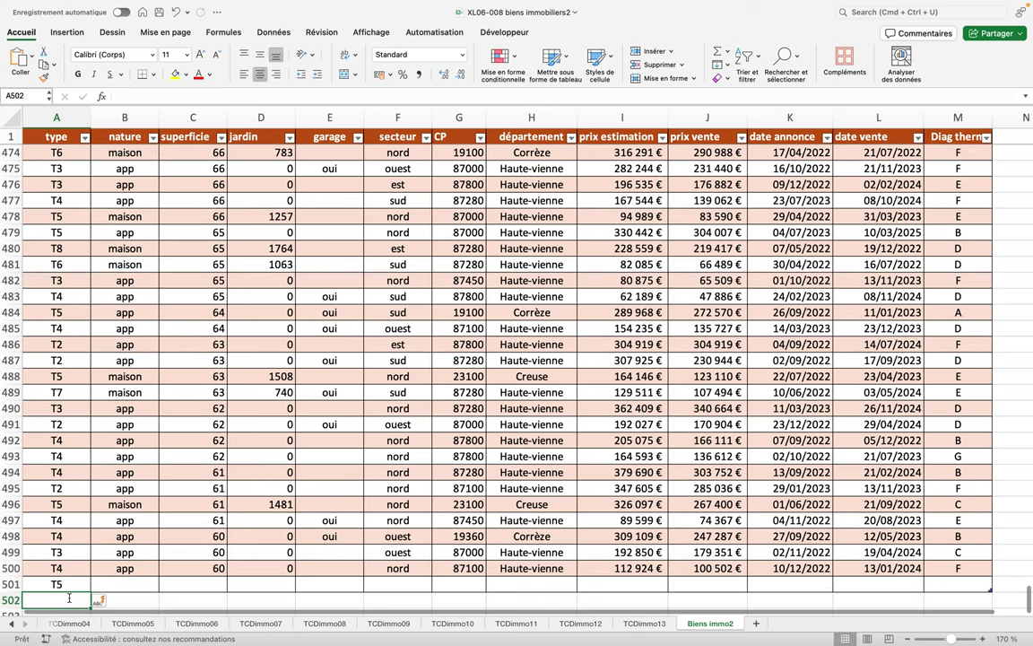
pyautogui.press('Tab')
pyautogui.press('Up')
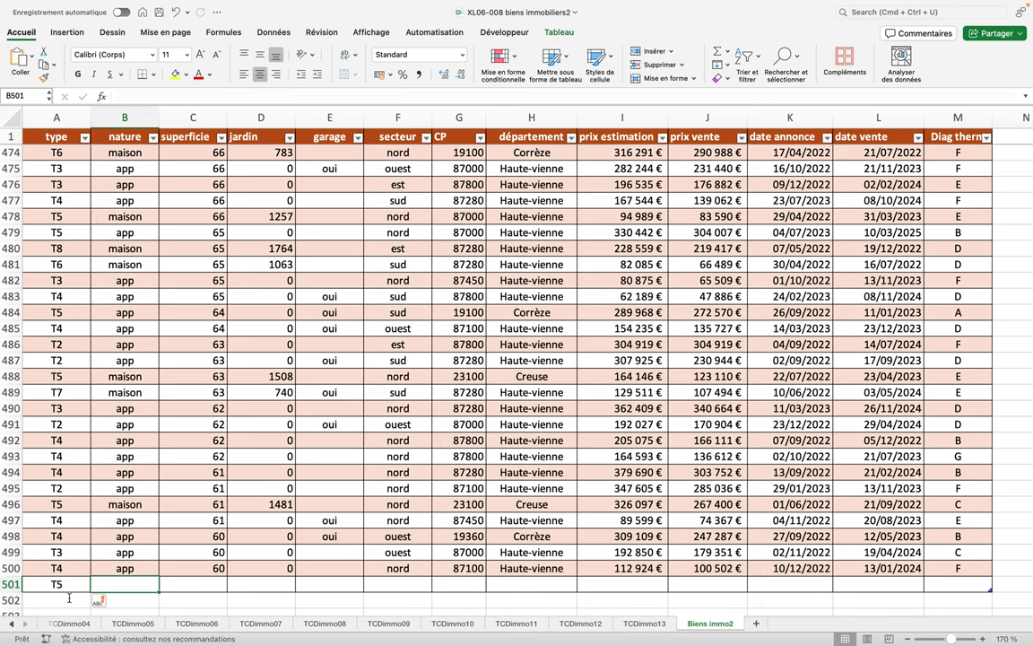
pyautogui.write('maison')
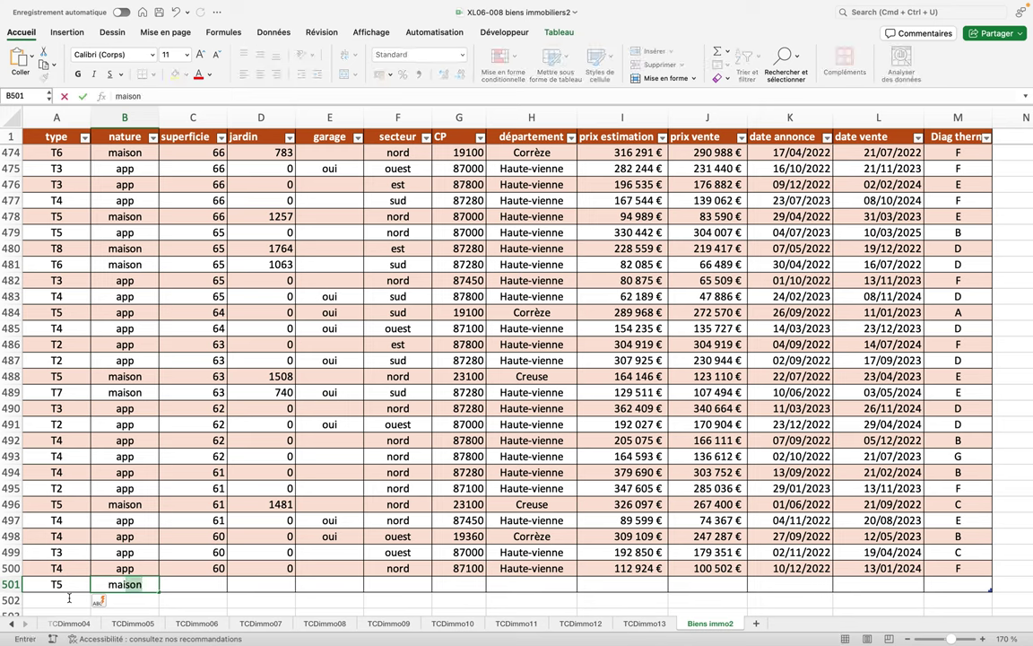
pyautogui.press('Tab')
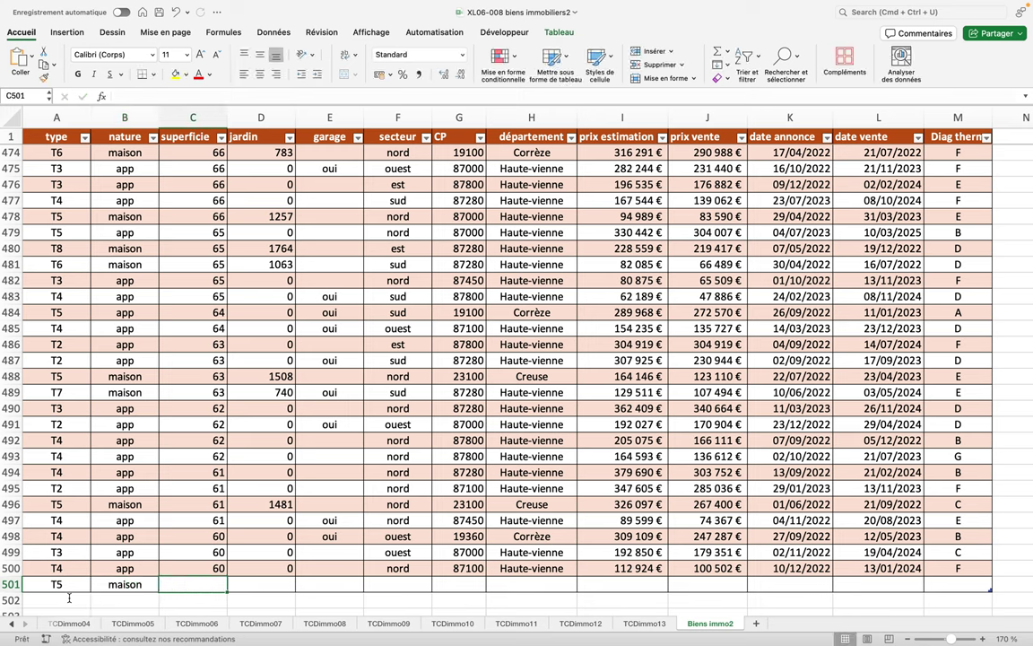
pyautogui.write('140')
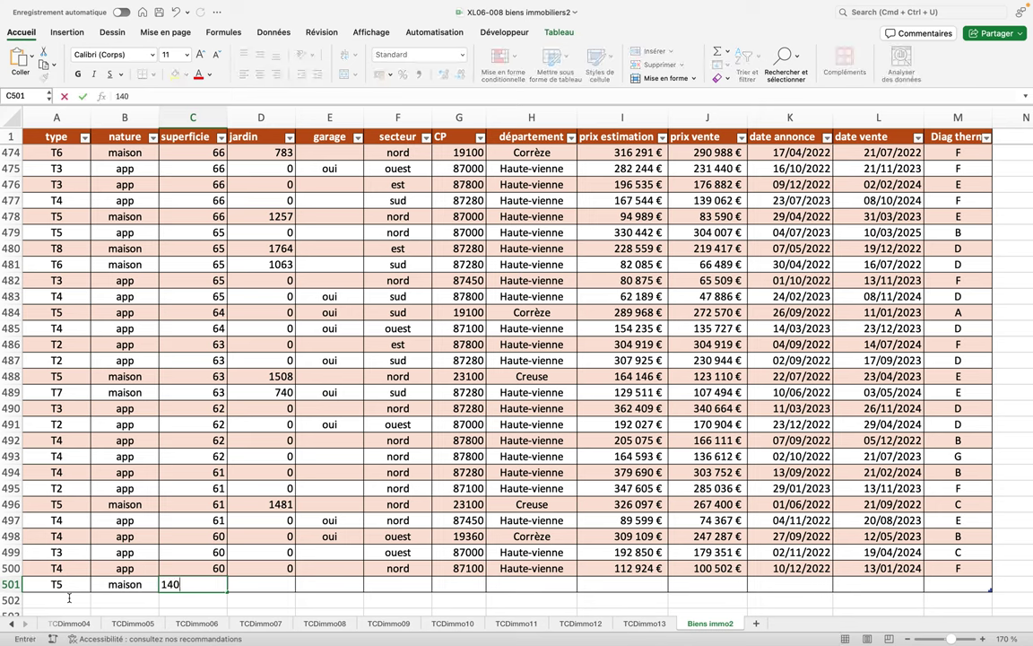
pyautogui.press('Tab')
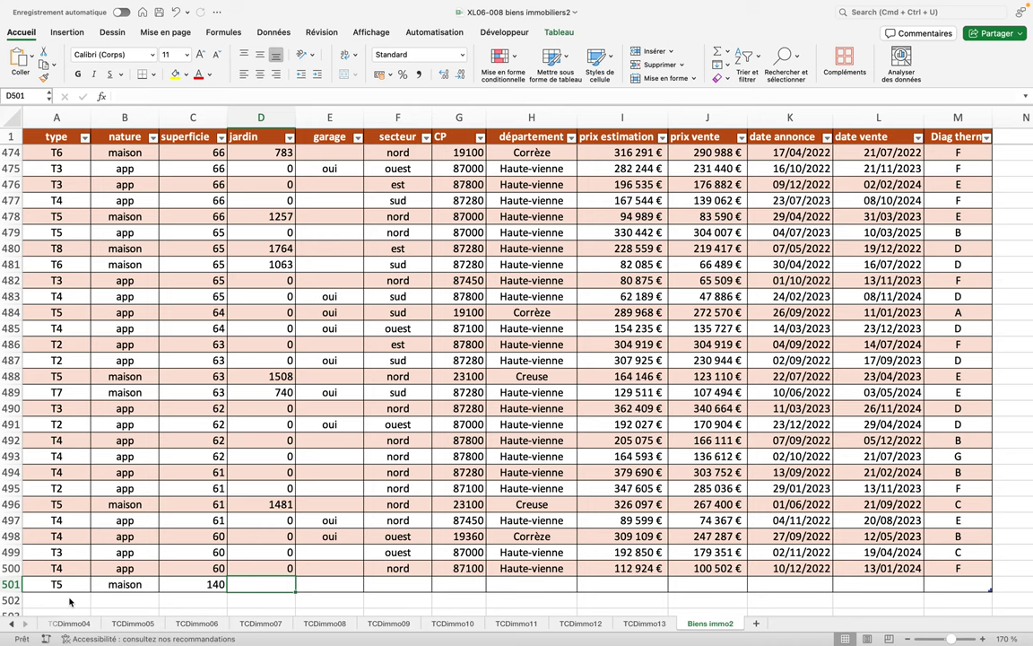
pyautogui.write('9')
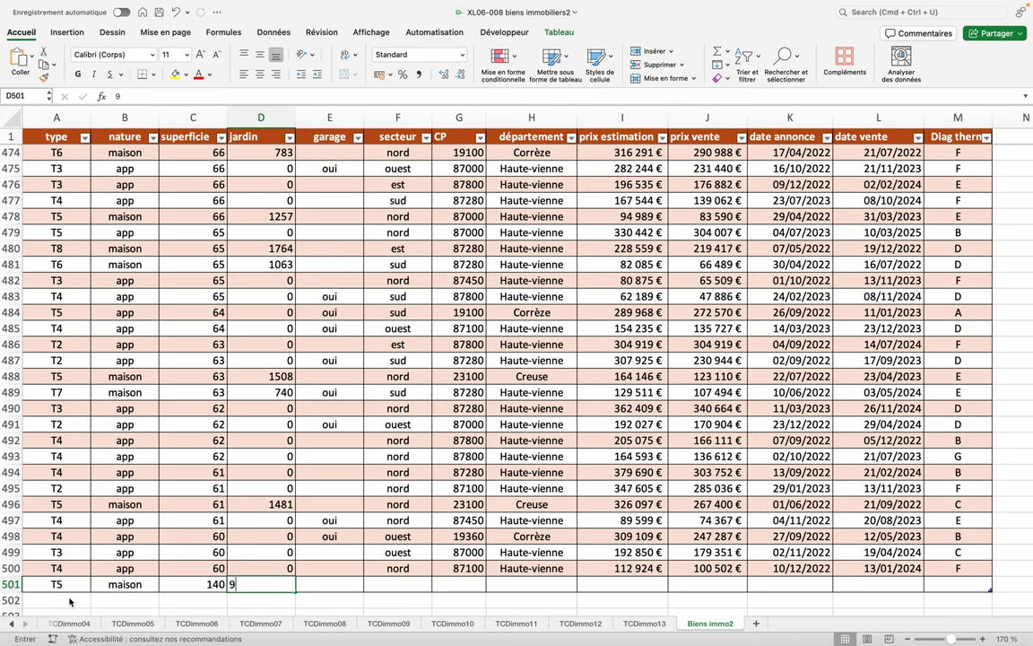
pyautogui.write('24')
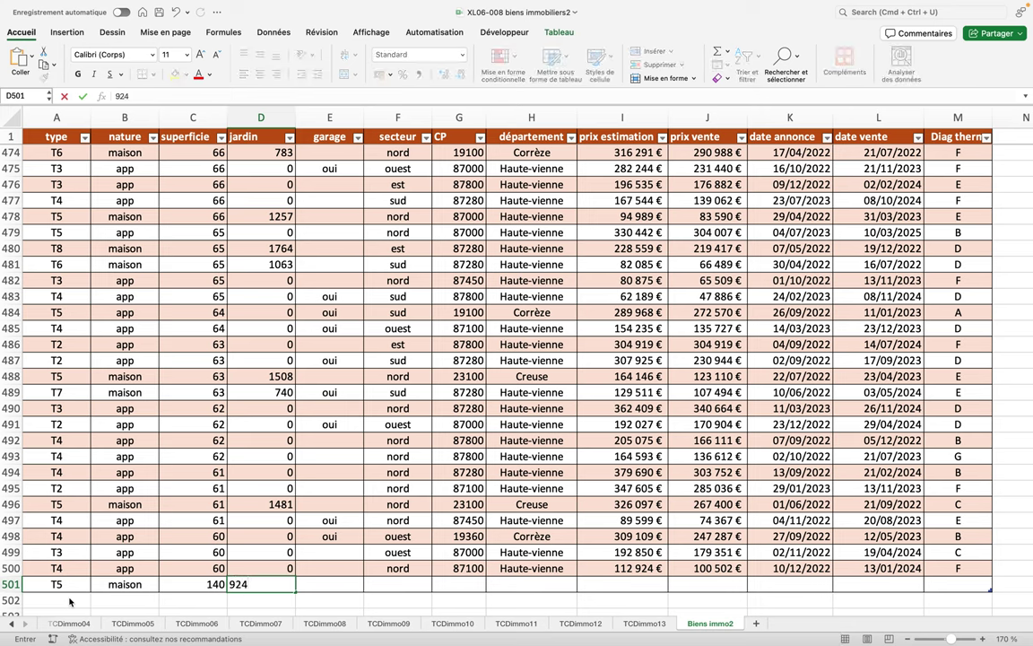
pyautogui.press('Tab')
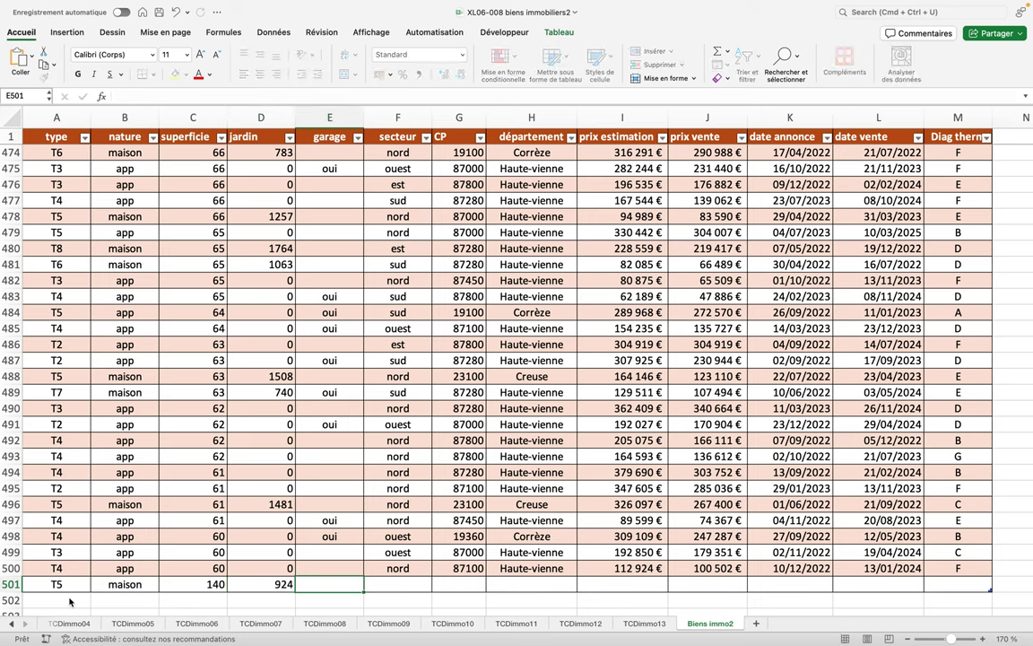
pyautogui.write('oui')
pyautogui.press('Tab')
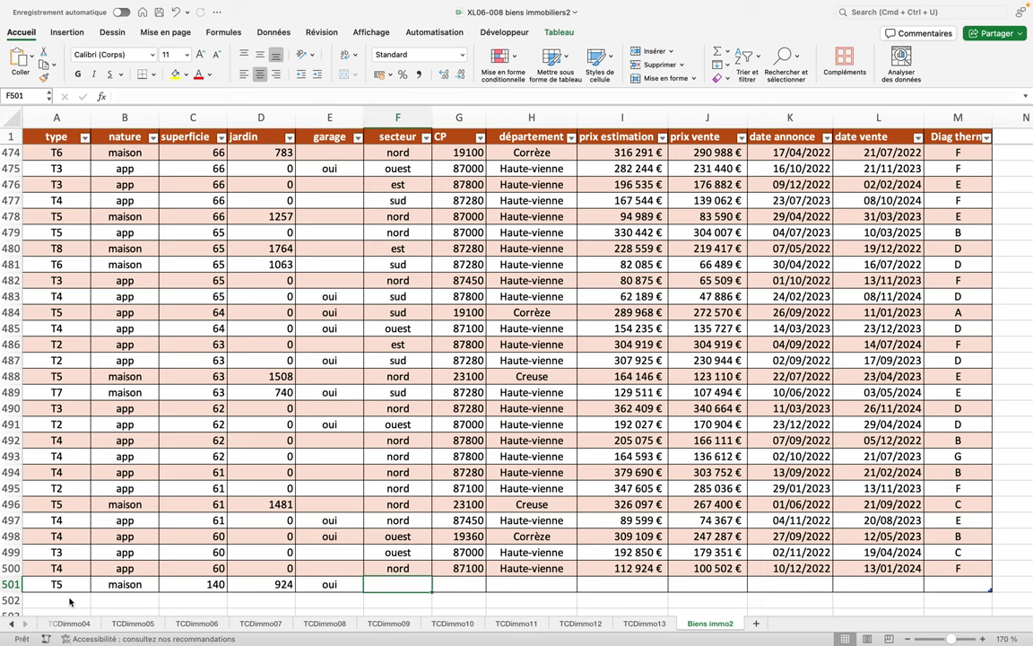
pyautogui.write('nor')
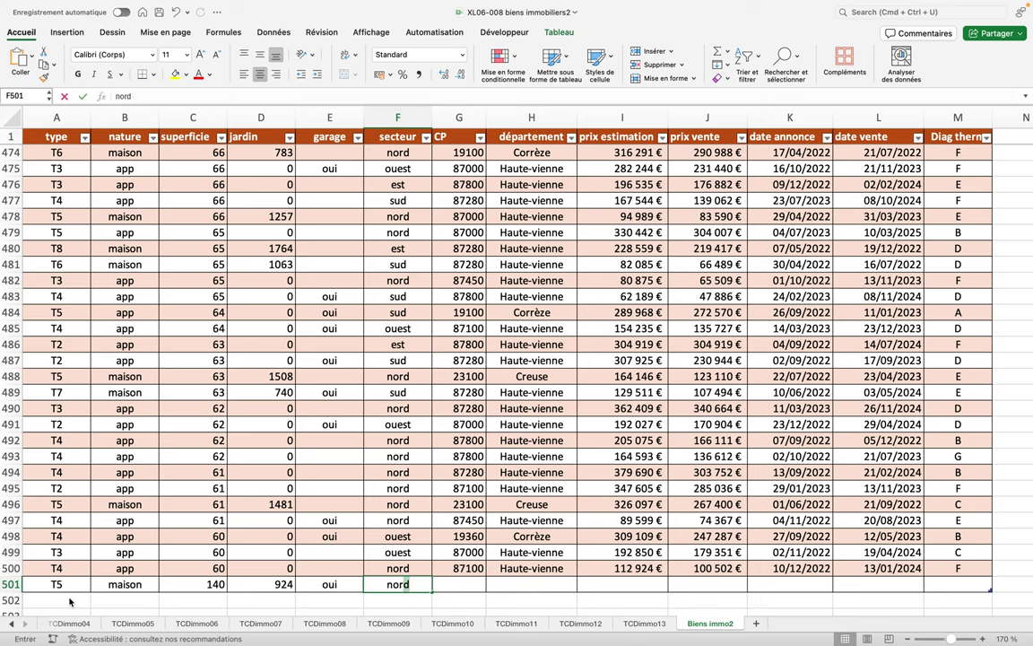
pyautogui.write('d')
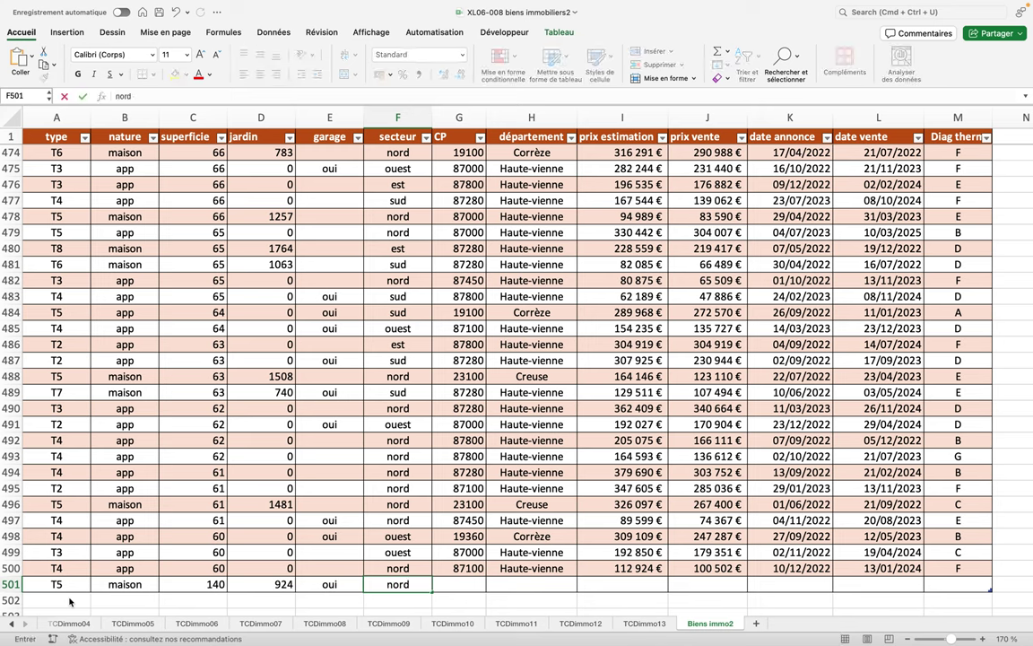
pyautogui.press('Tab')
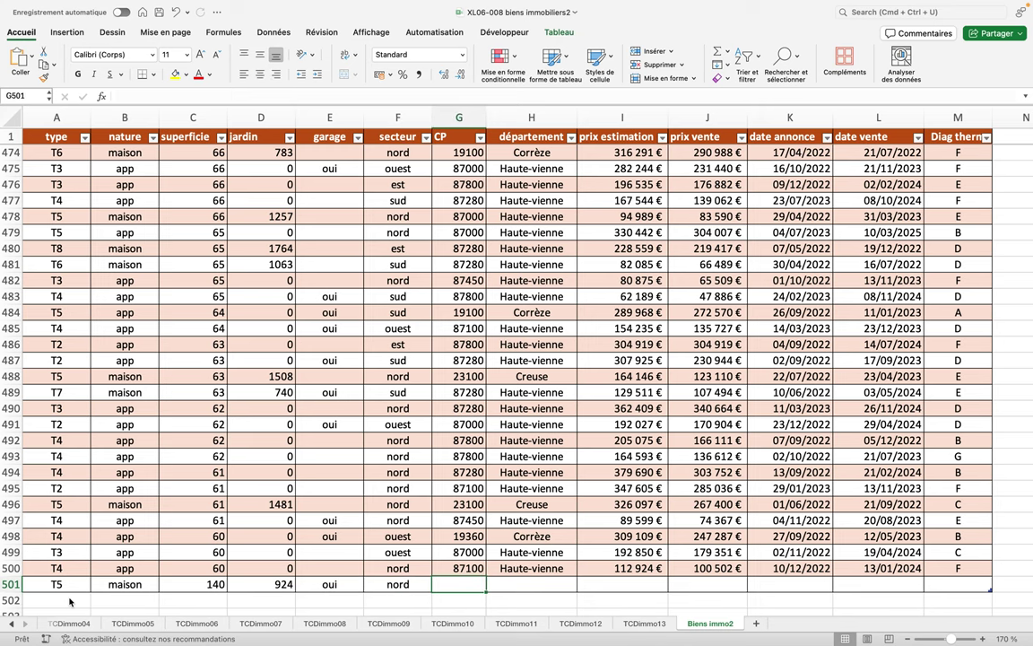
pyautogui.write('87')
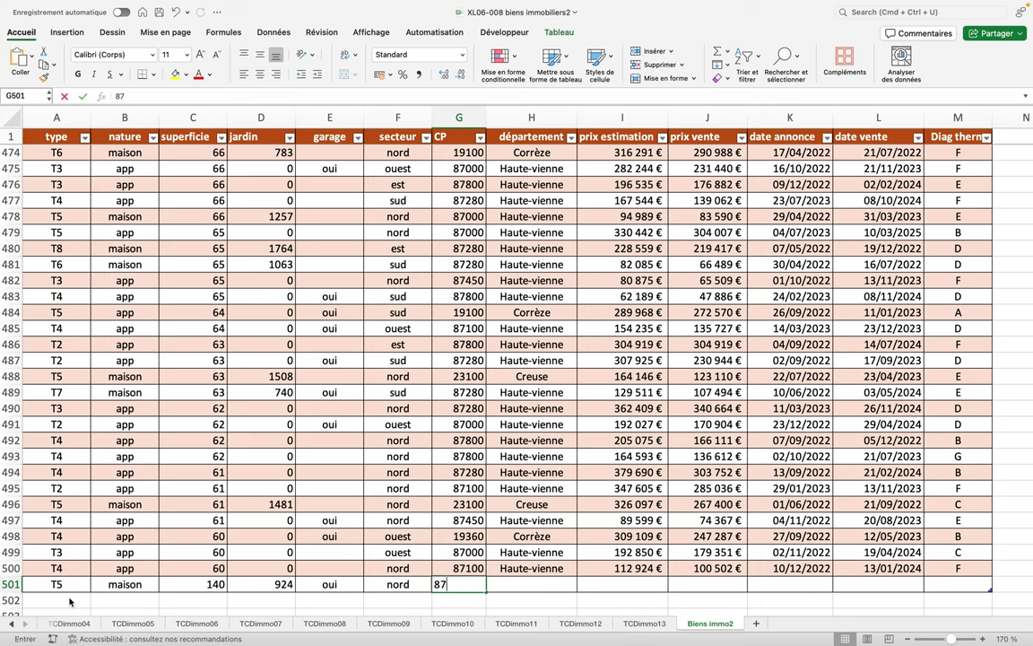
pyautogui.write('480')
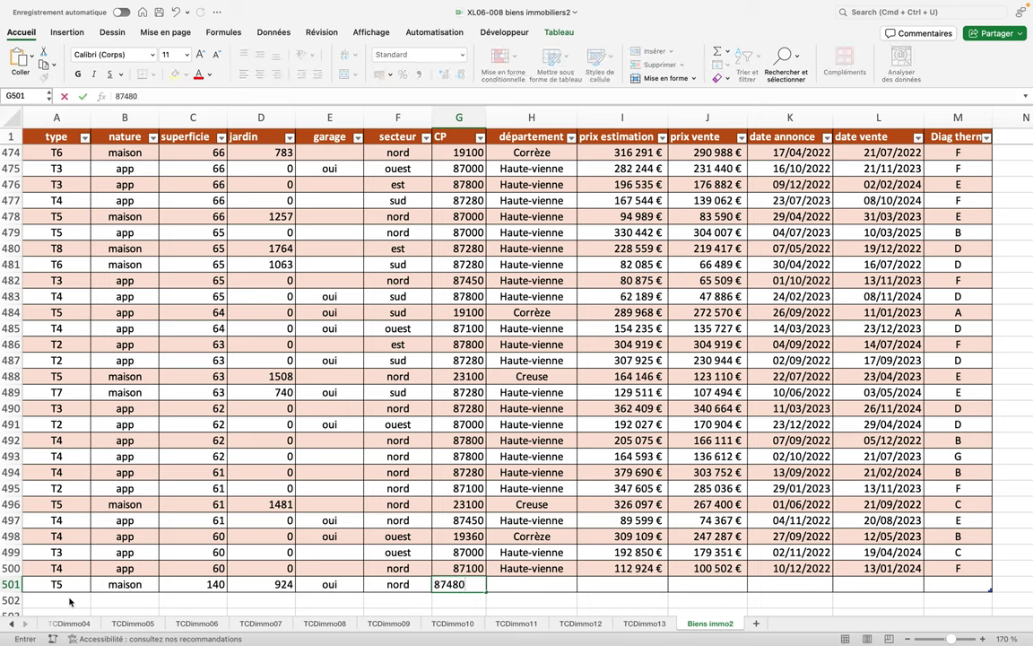
pyautogui.press('Tab')
# Complete row 501 with Haute-vienne, 145000, 138000, 04/04/2024, 05/05/2024 and diagnostic C.
pyautogui.write('Haute-')
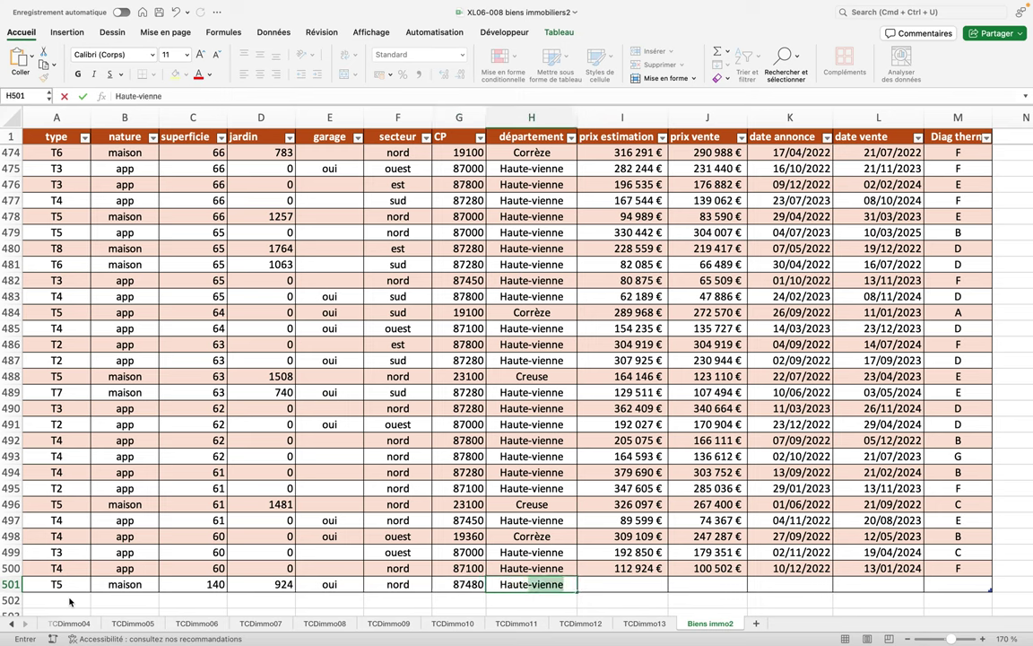
pyautogui.press('Tab')
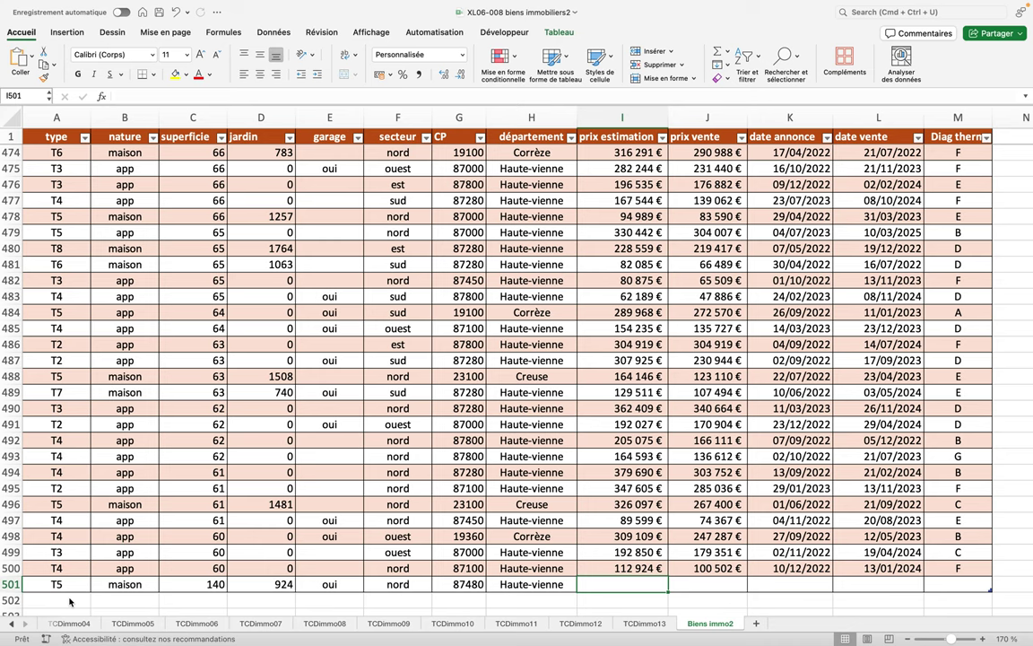
pyautogui.write('145000')
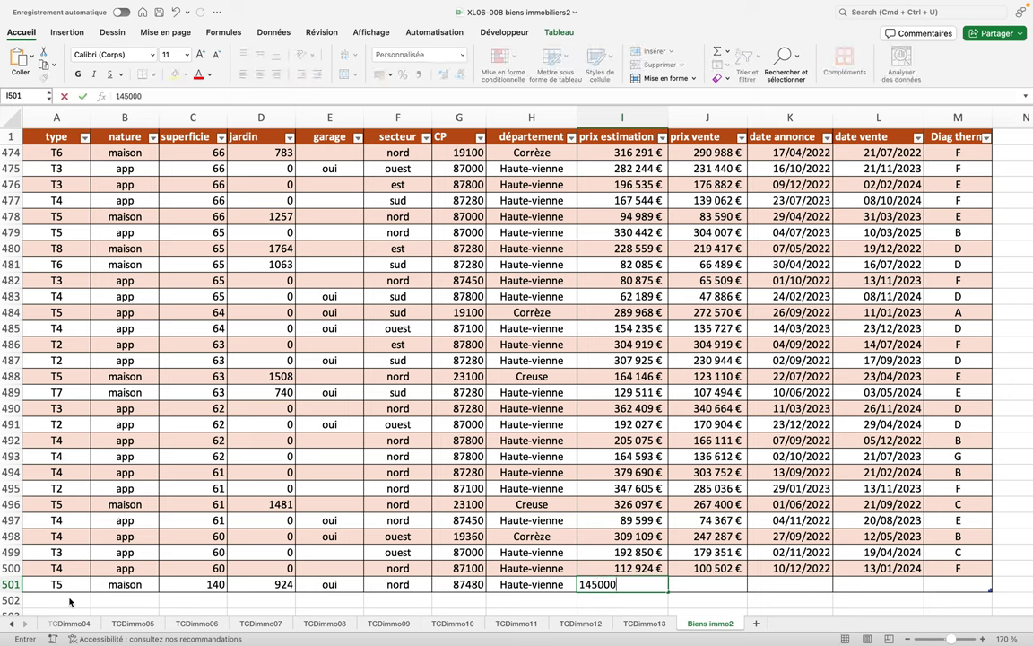
pyautogui.press('Tab')
pyautogui.write('138000')
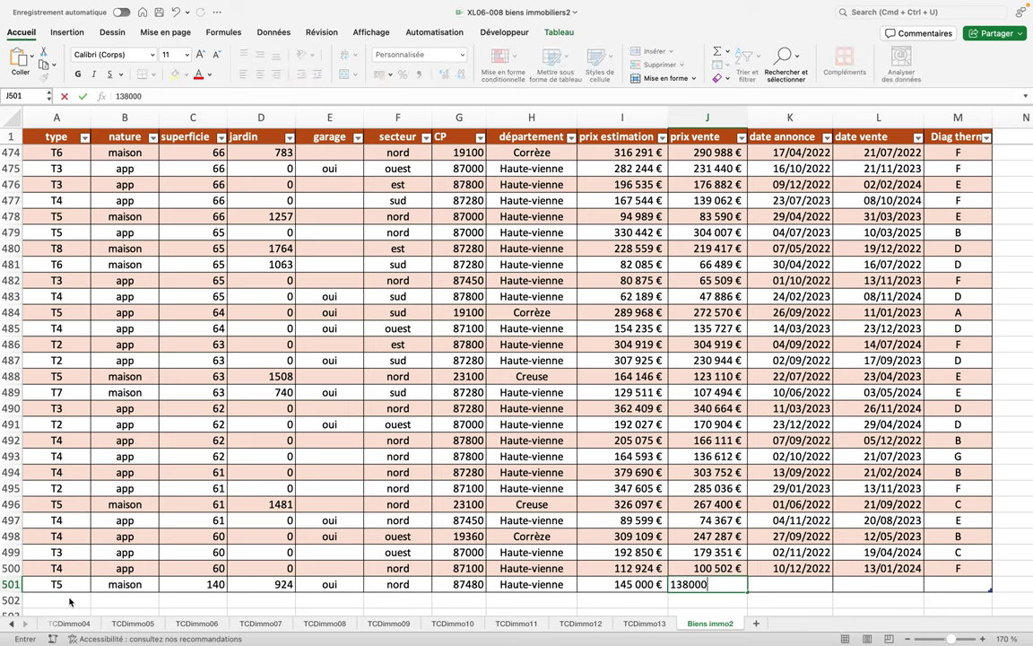
pyautogui.press('Tab')
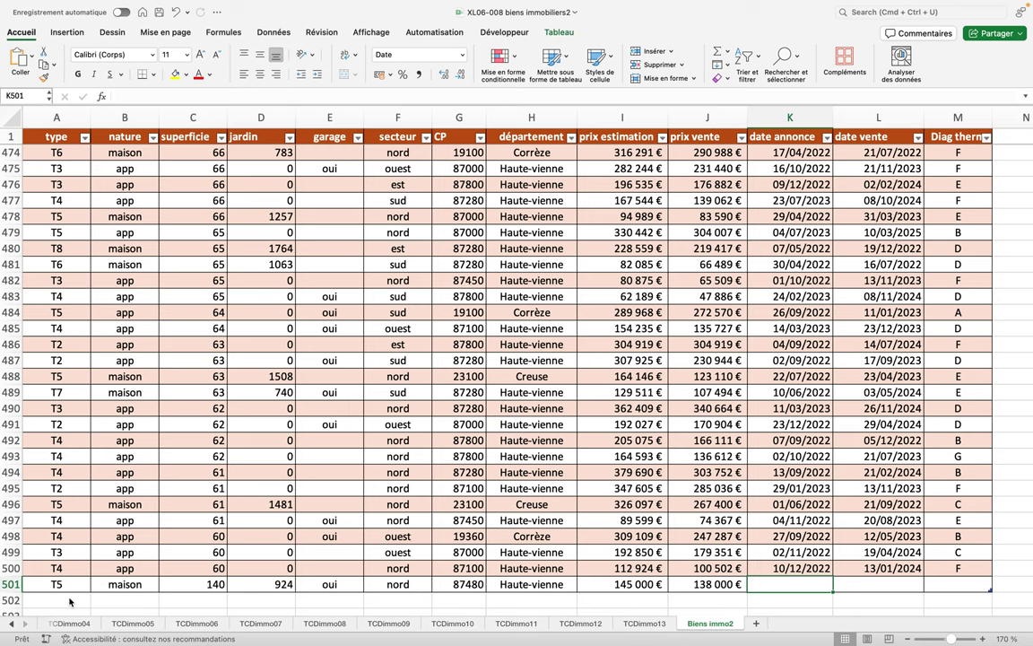
pyautogui.write('04/04/éàé')
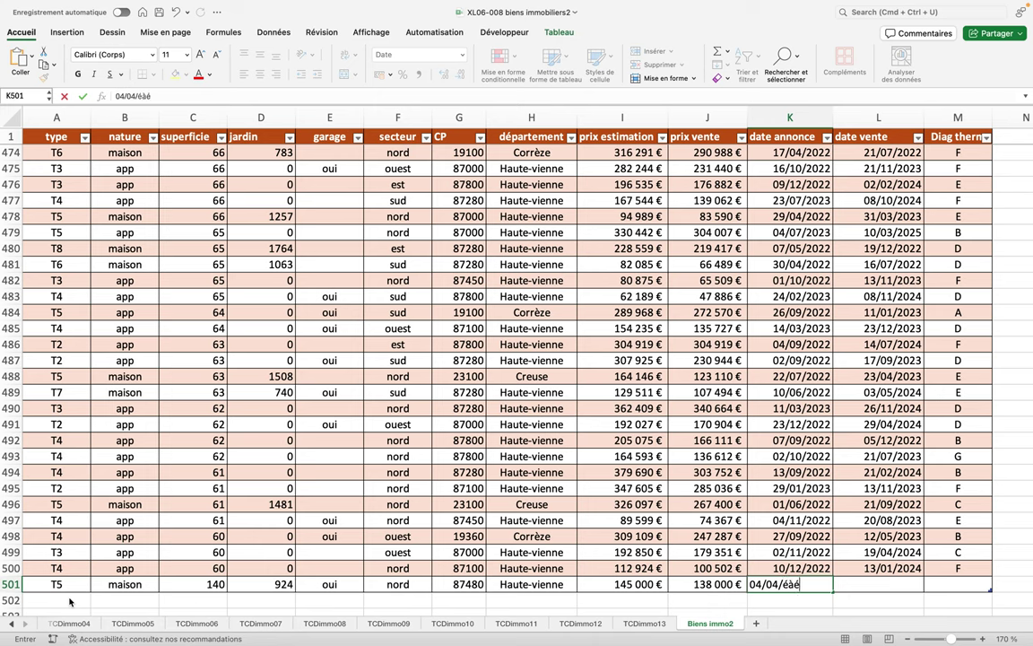
pyautogui.press('BackSpace')
pyautogui.press('BackSpace')
pyautogui.press('BackSpace')
pyautogui.write('2024')
pyautogui.press('Tab')
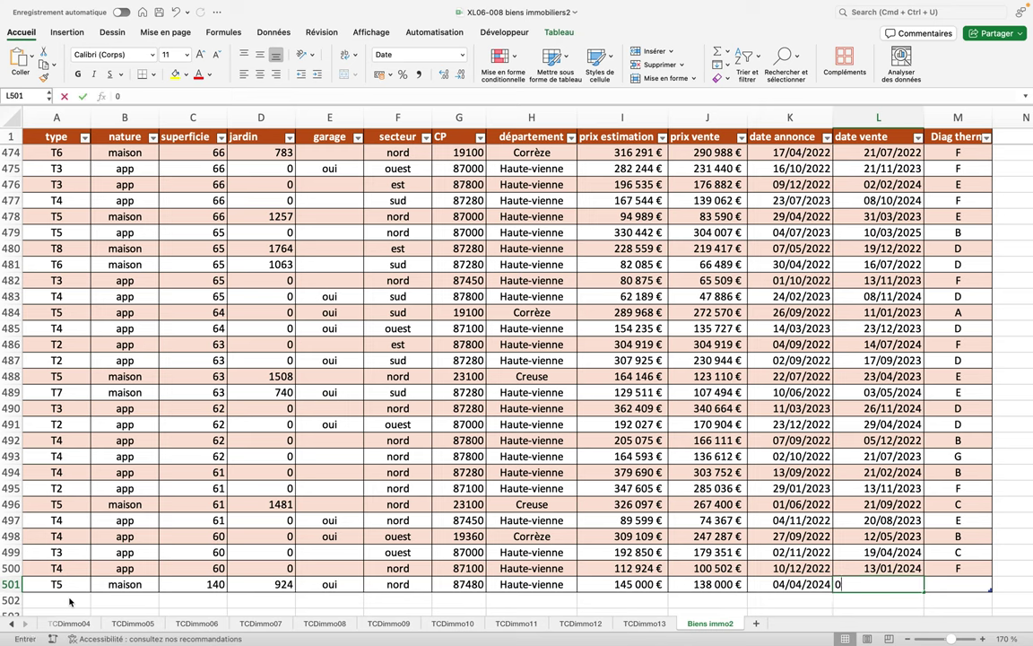
pyautogui.write('05/')
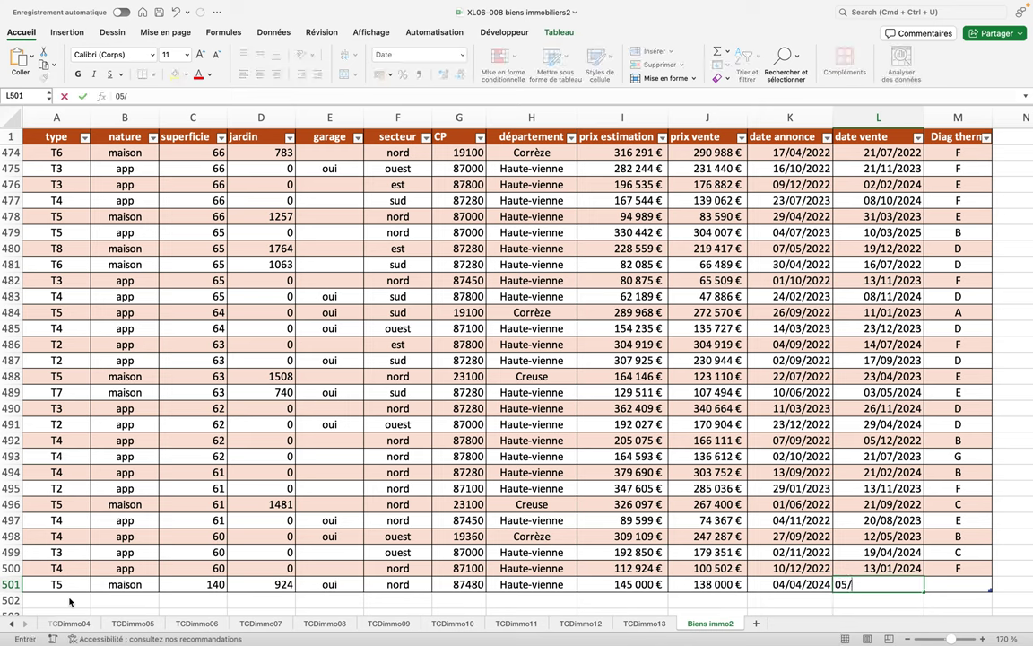
pyautogui.write('05/2024')
pyautogui.press('Tab')
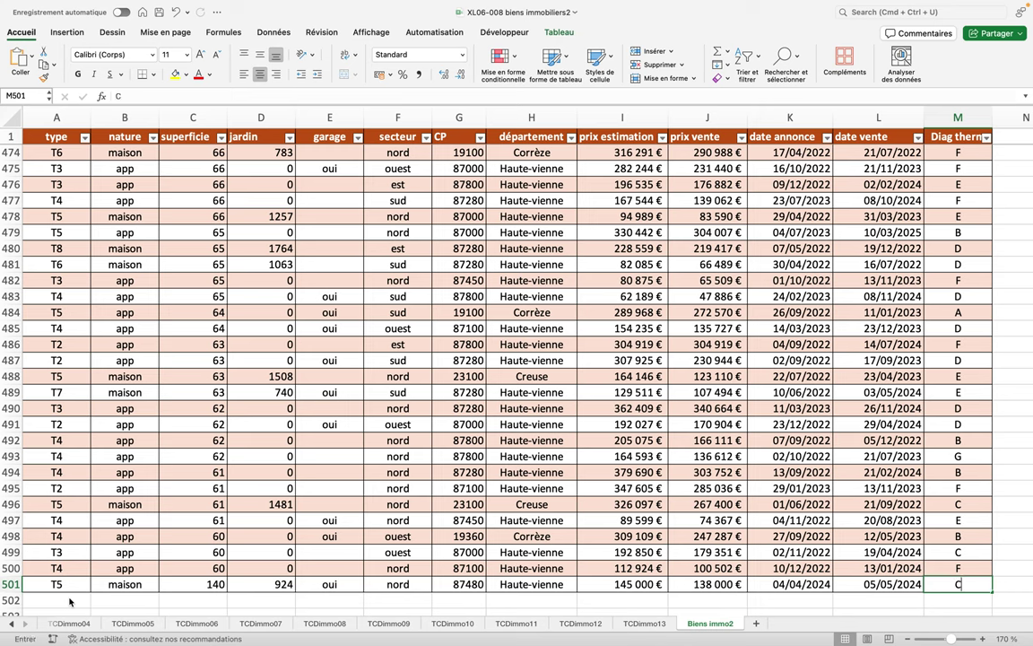
pyautogui.write('C')
pyautogui.press('Return')
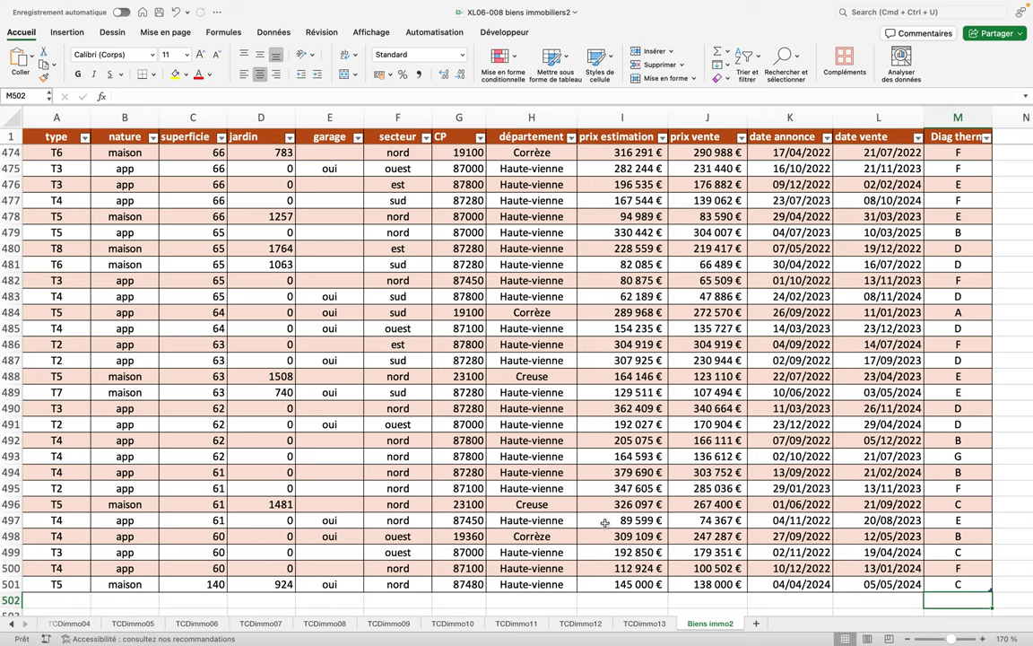
pyautogui.click(645, 623)
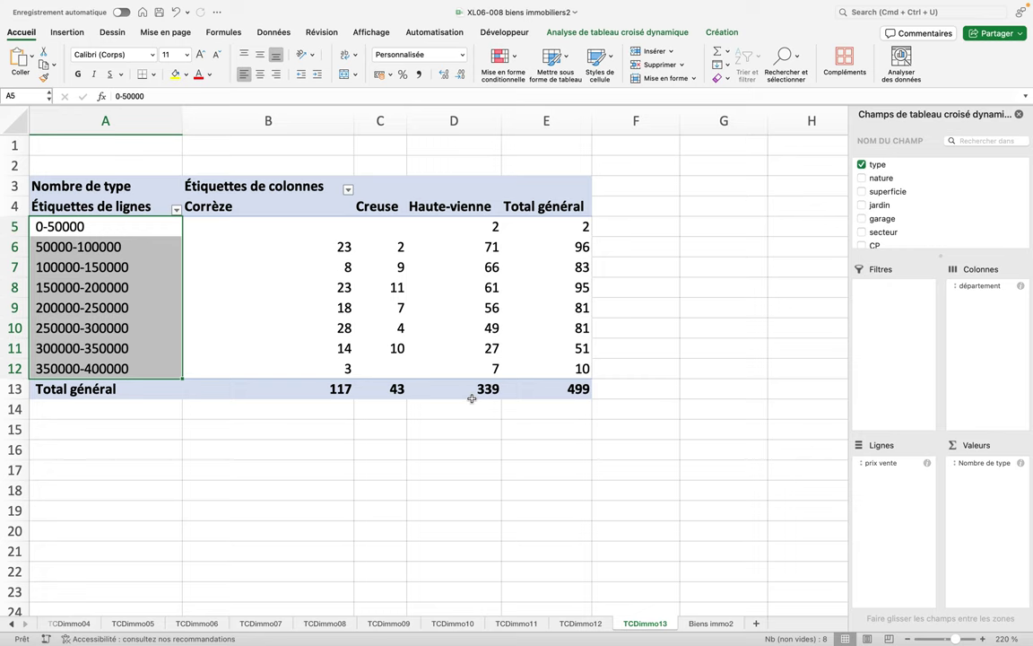
# Refresh the TCDimmo13 pivot so it counts 500 properties, then view TCDimmo12.
pyautogui.rightClick(437, 308)
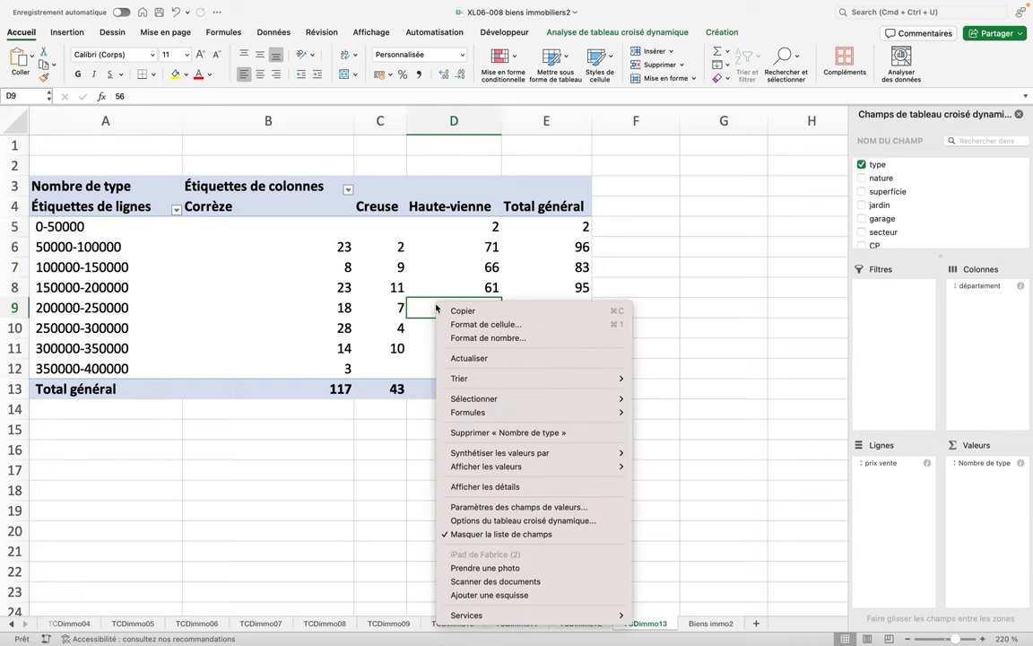
pyautogui.click(456, 358)
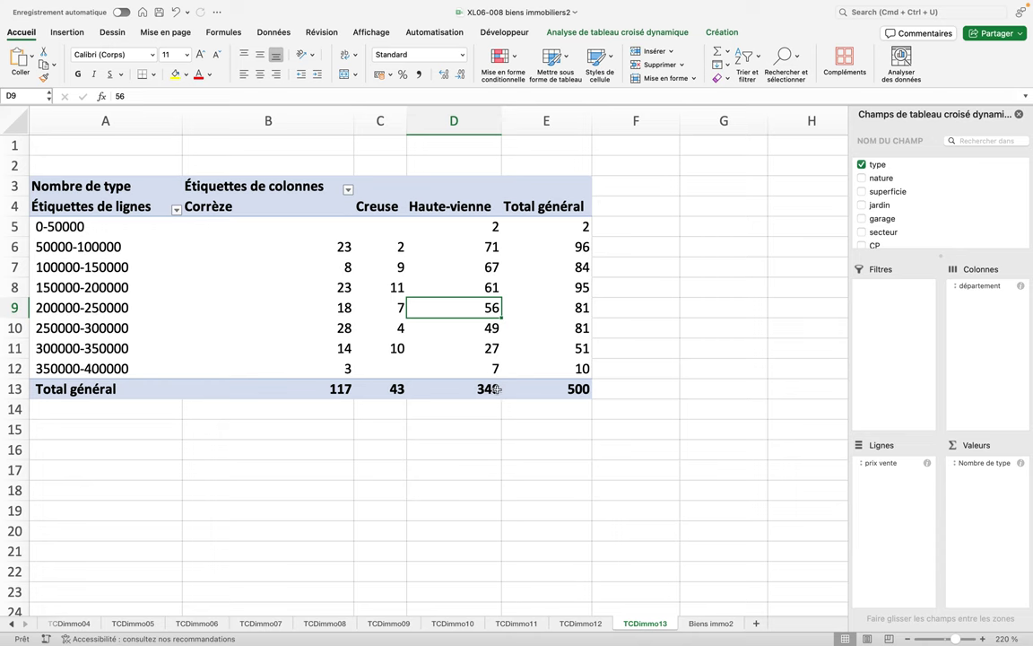
pyautogui.click(584, 625)
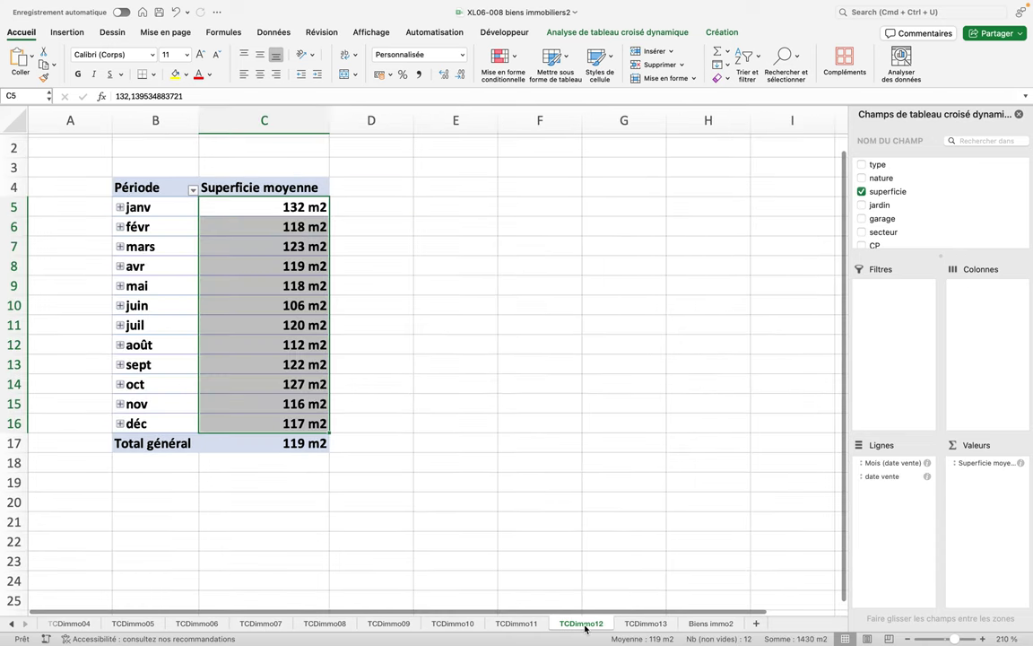
# Review the TCDimmo11 and TCDimmo10 pivots, then return to Biens immo2.
pyautogui.click(533, 623)
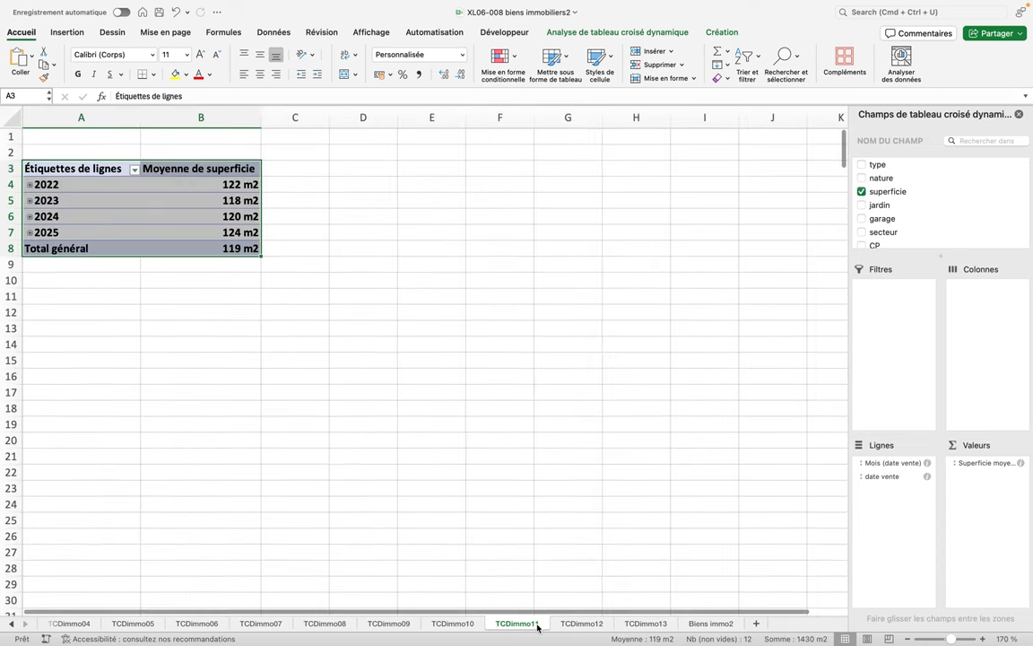
pyautogui.click(461, 624)
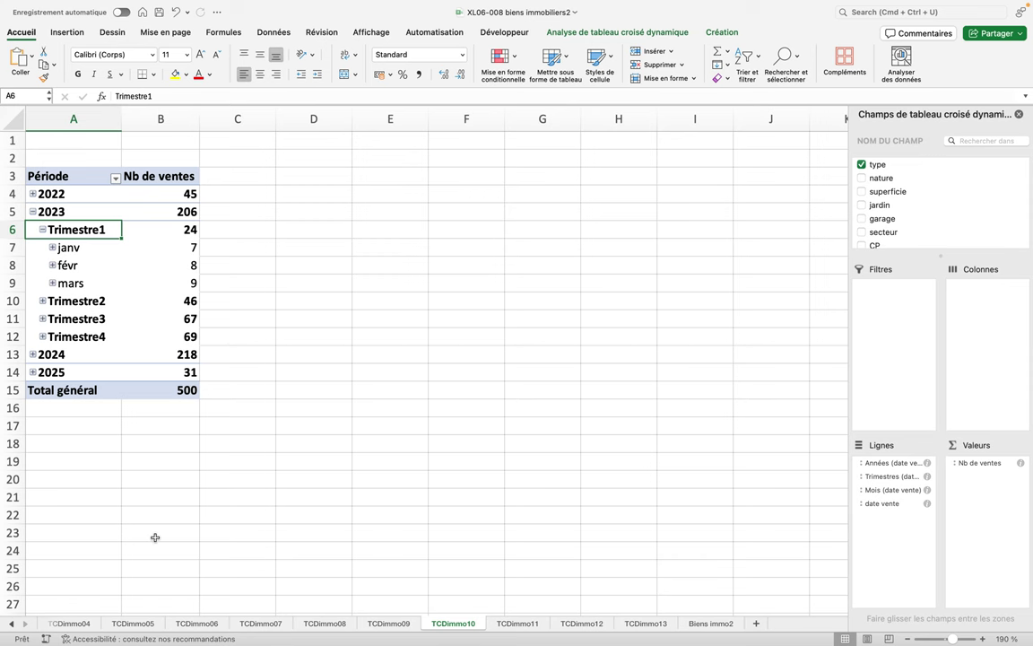
pyautogui.click(688, 623)
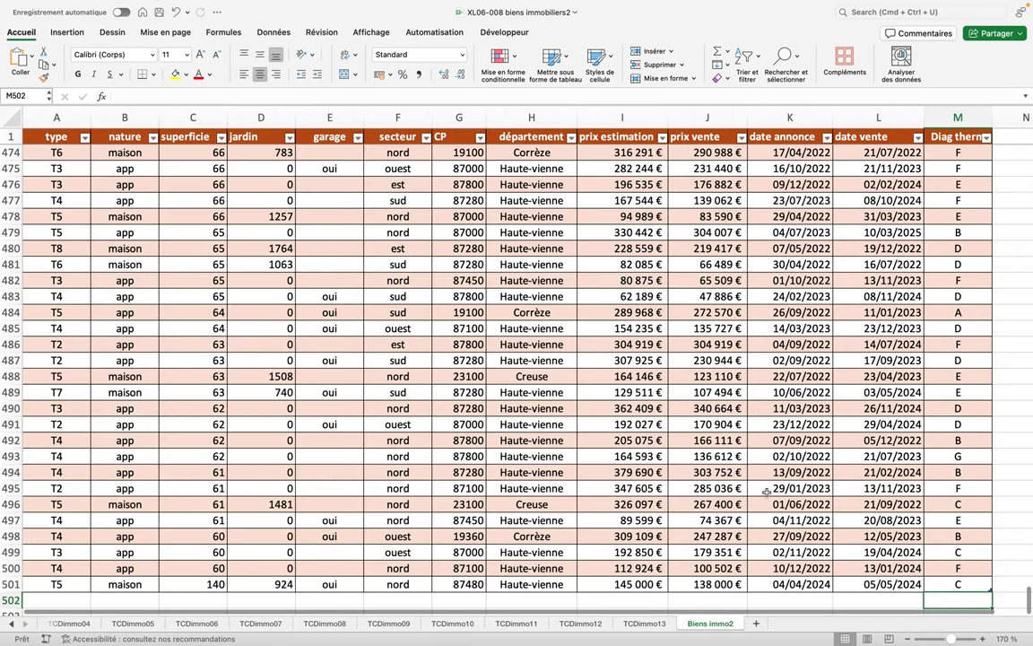
# Insert a column before date annonce and give it the heading Ecart.
pyautogui.hscroll(5, 805, 378)
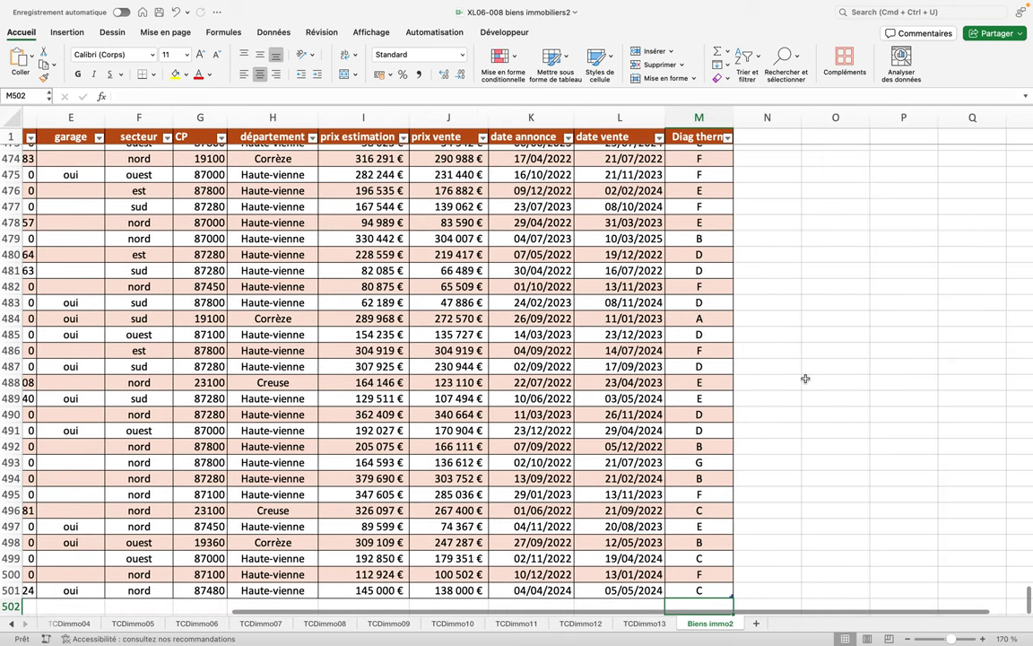
pyautogui.click(749, 141)
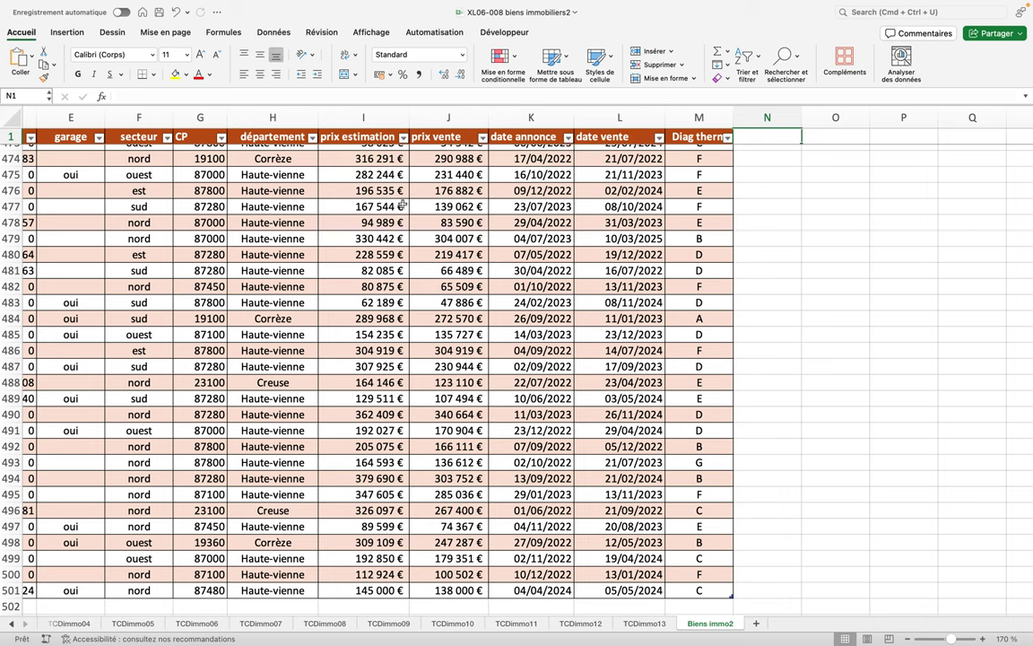
pyautogui.rightClick(505, 125)
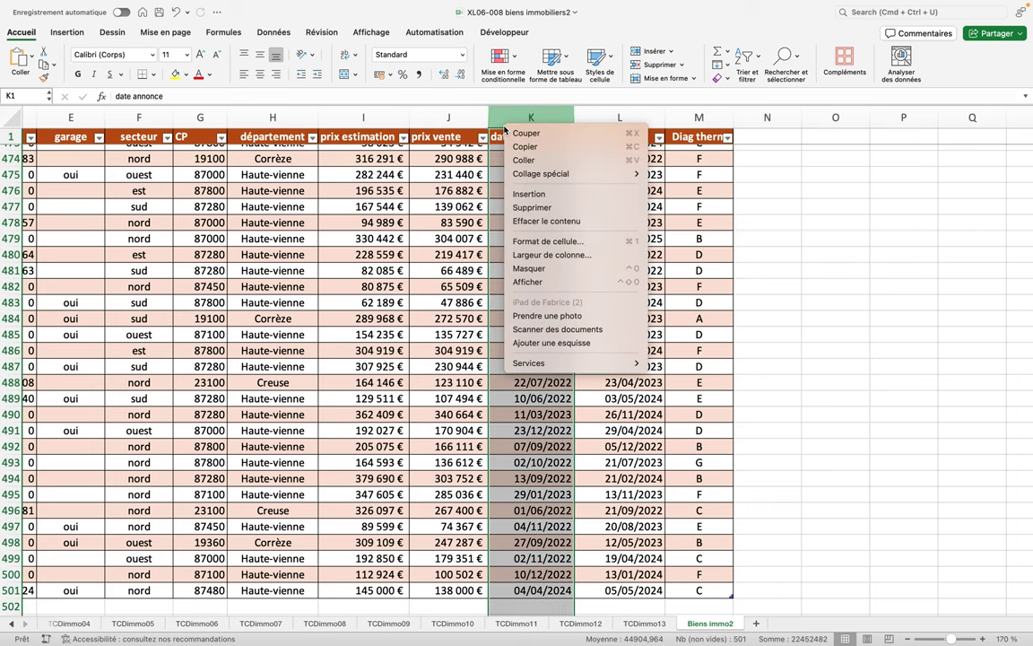
pyautogui.click(513, 193)
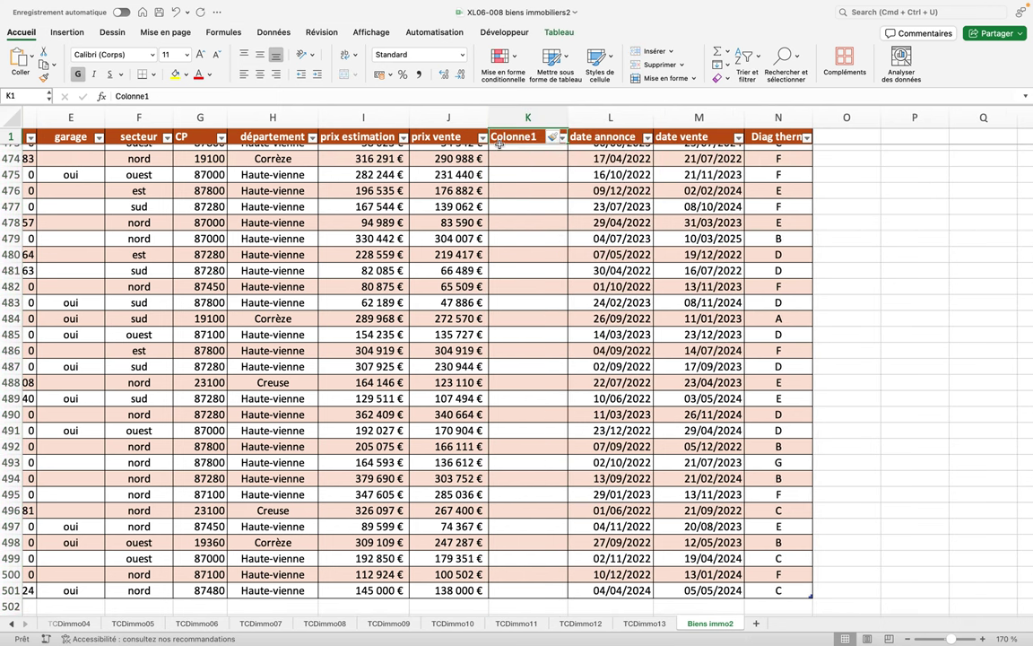
pyautogui.write('Ecart')
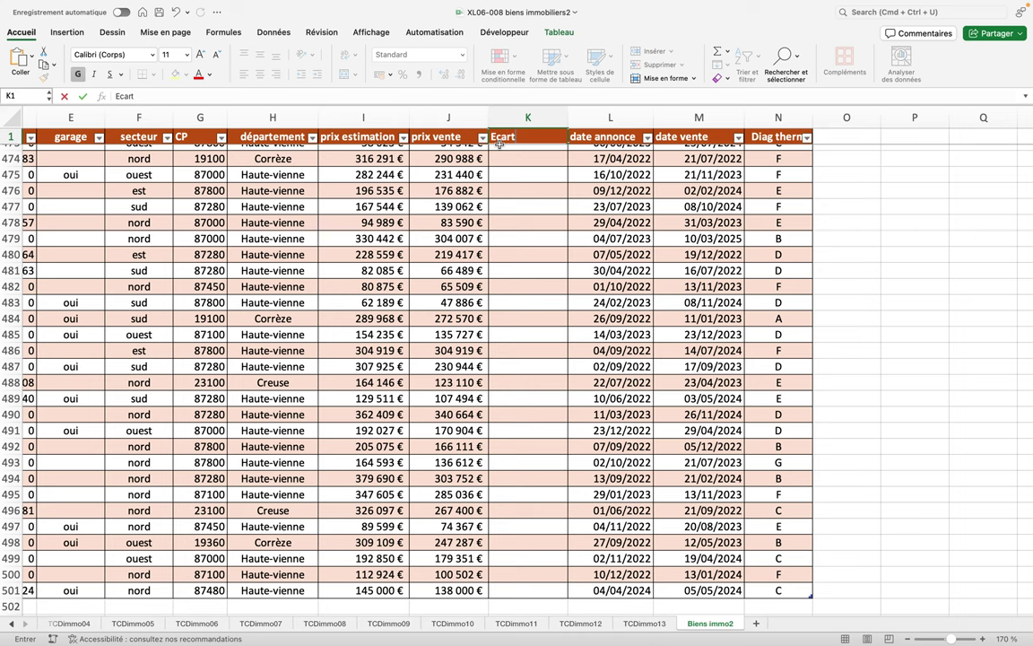
pyautogui.press('Return')
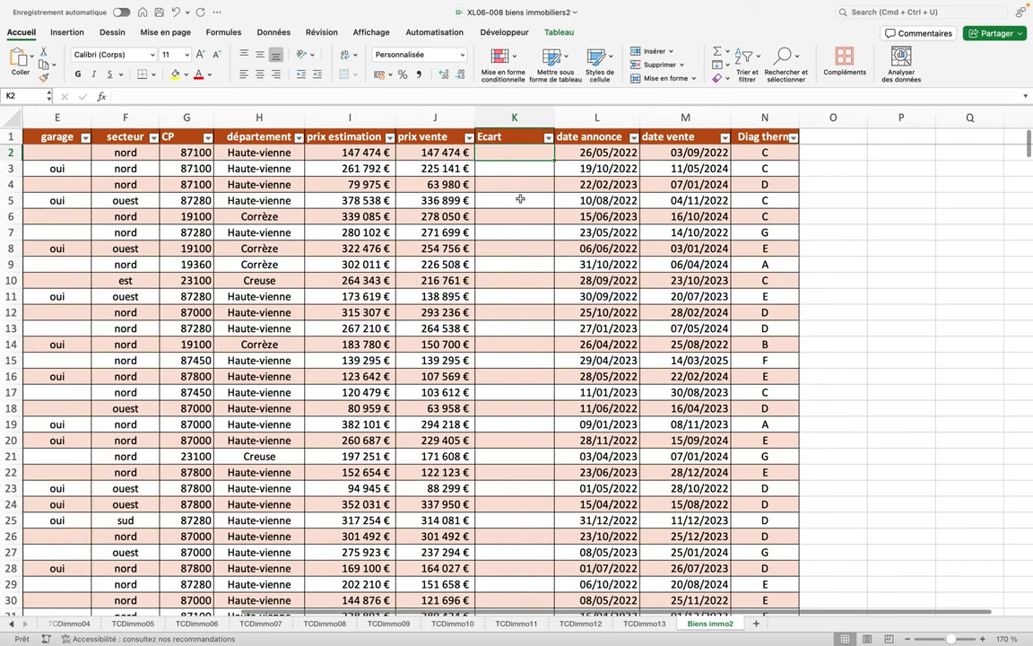
pyautogui.click(501, 150)
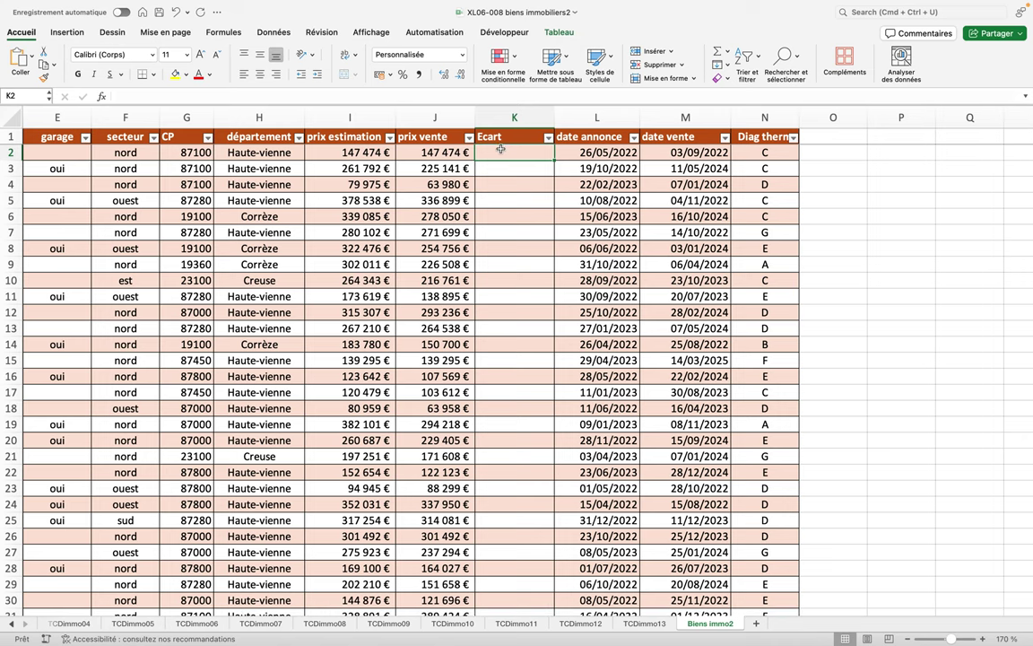
# Fill the Ecart column with prix estimation minus prix vente for each row, e.g. 36 651 €.
pyautogui.write('=')
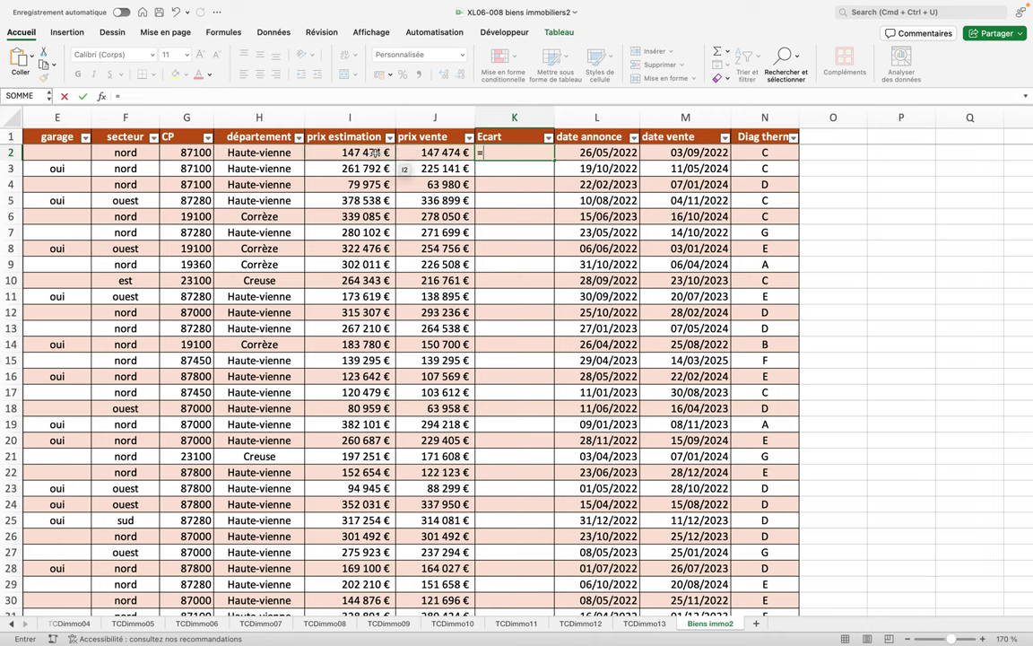
pyautogui.click(375, 153)
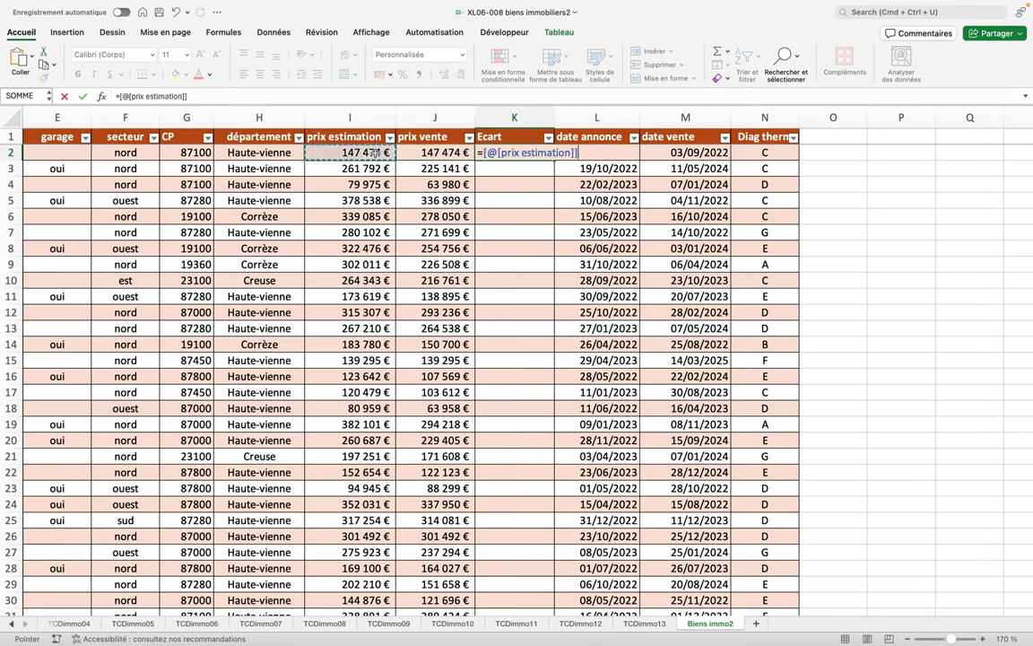
pyautogui.write('-')
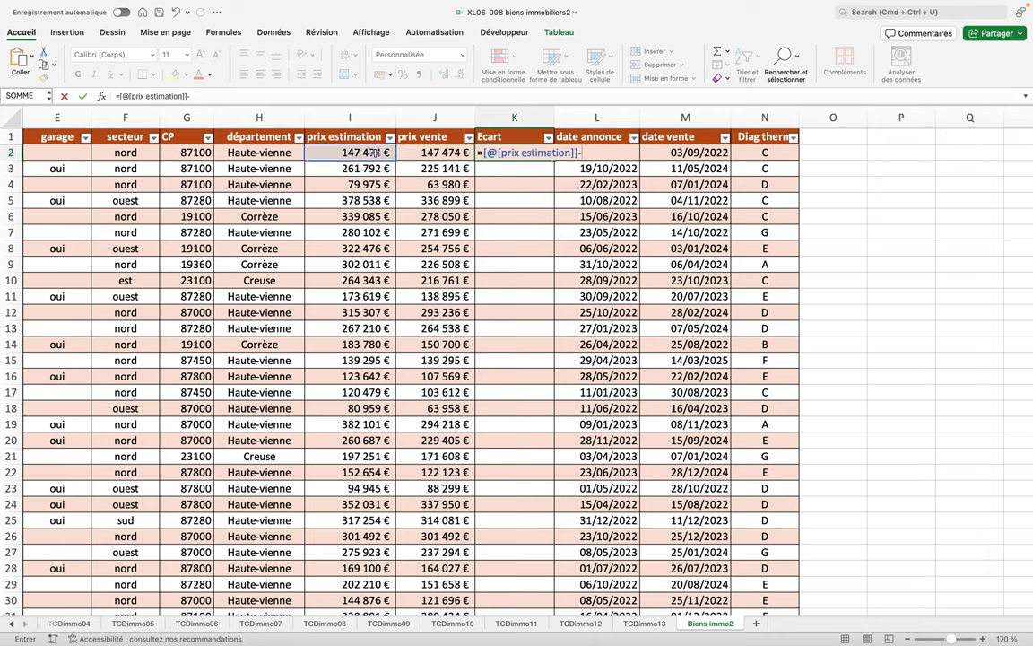
pyautogui.click(405, 155)
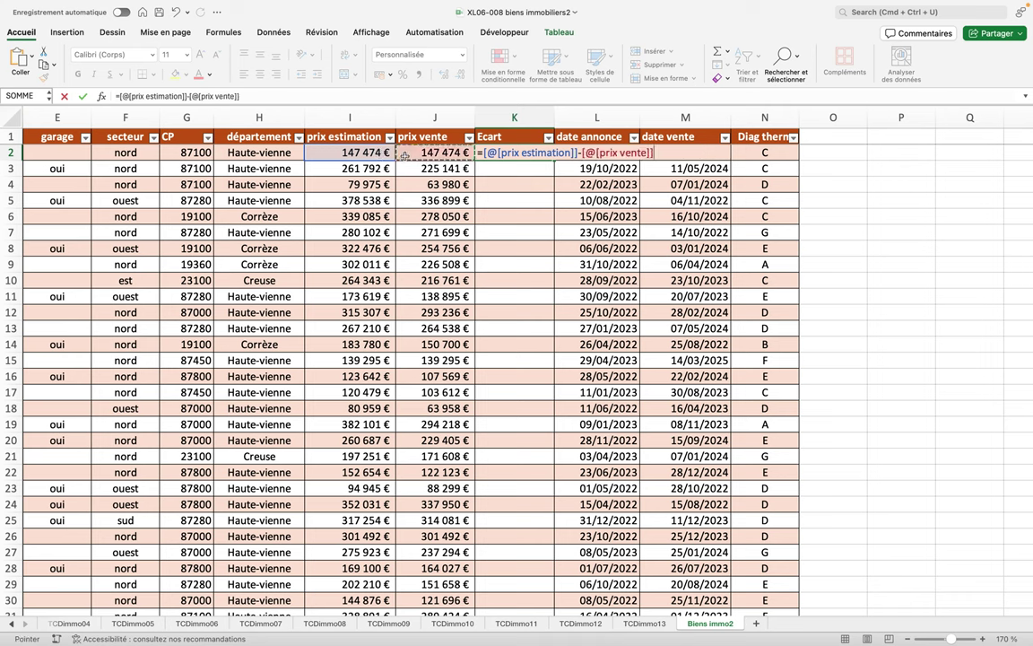
pyautogui.press('Return')
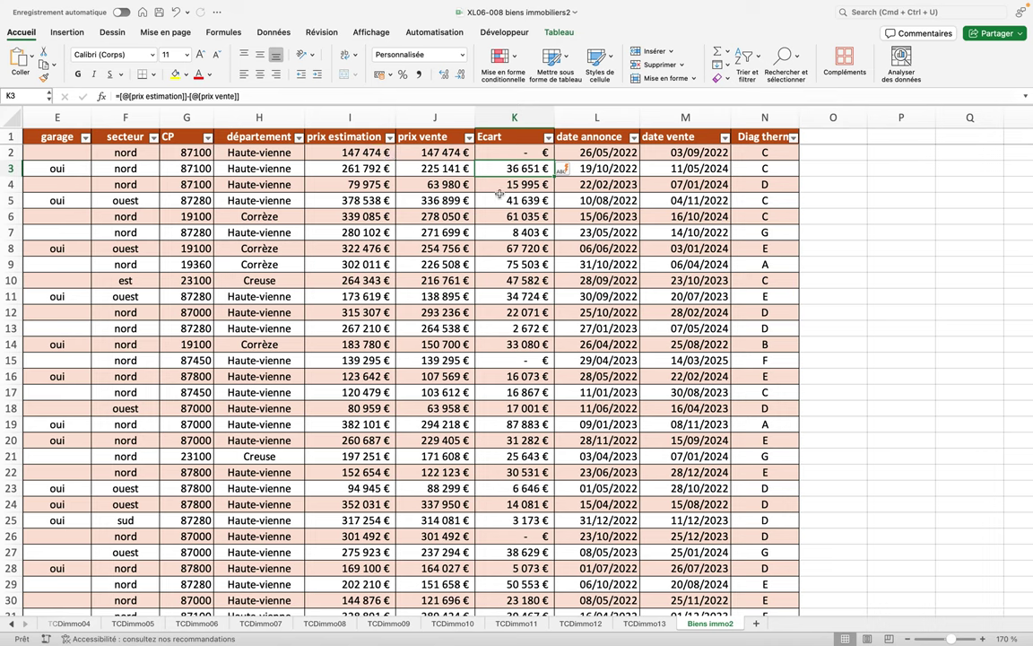
pyautogui.click(495, 157)
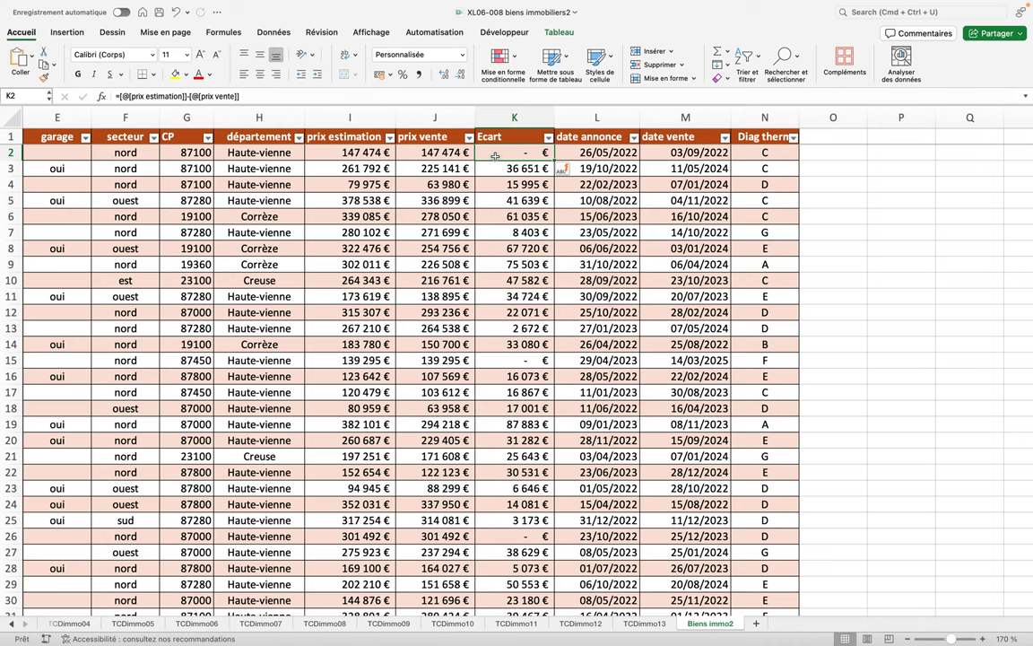
pyautogui.write('=')
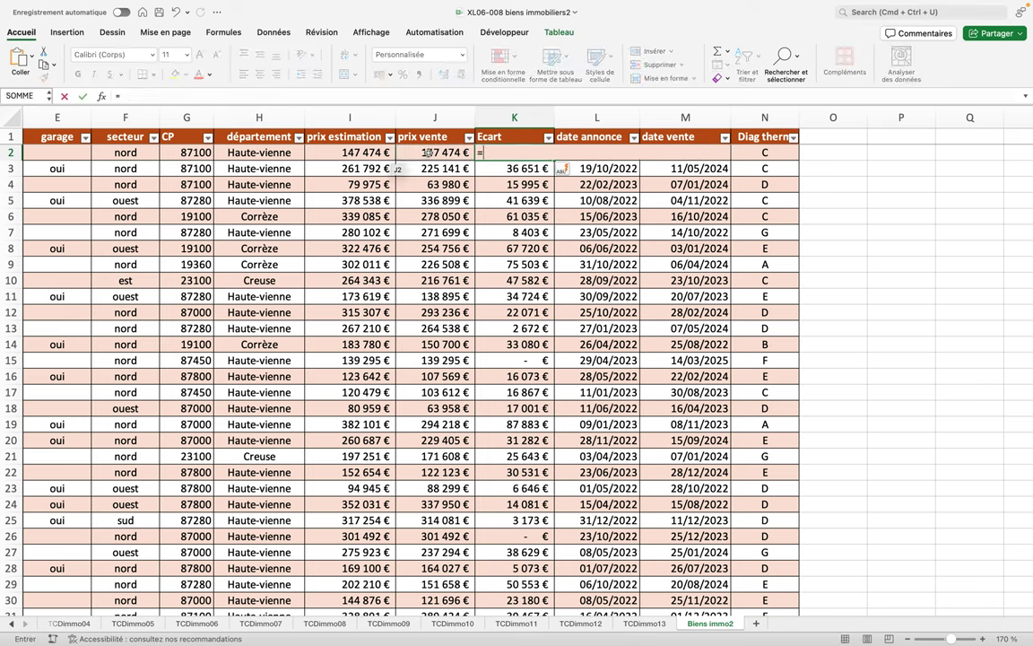
# Reverse the Ecart formula to prix vente minus prix estimation, giving values like -36 651 €.
pyautogui.click(429, 152)
pyautogui.write('-')
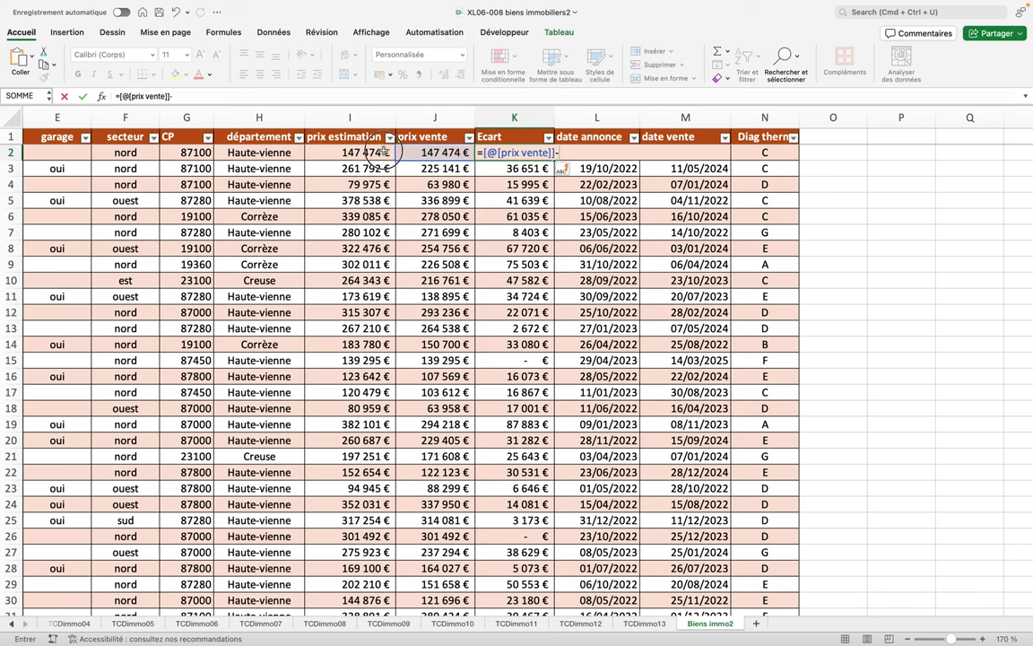
pyautogui.click(386, 152)
pyautogui.press('Return')
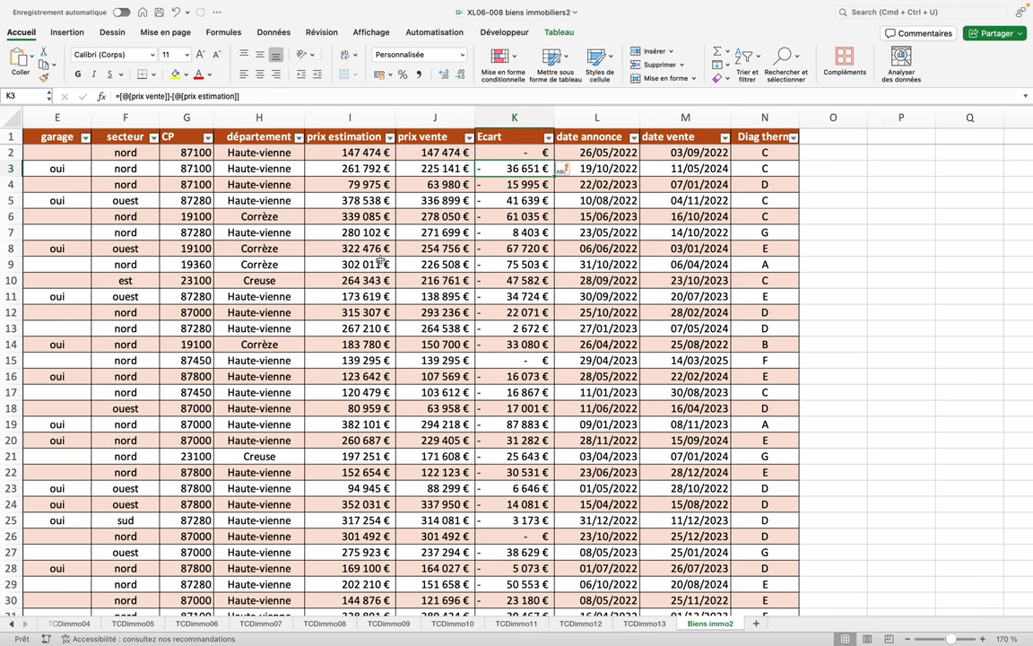
# Start a pivot table from the immo property data table.
pyautogui.click(312, 197)
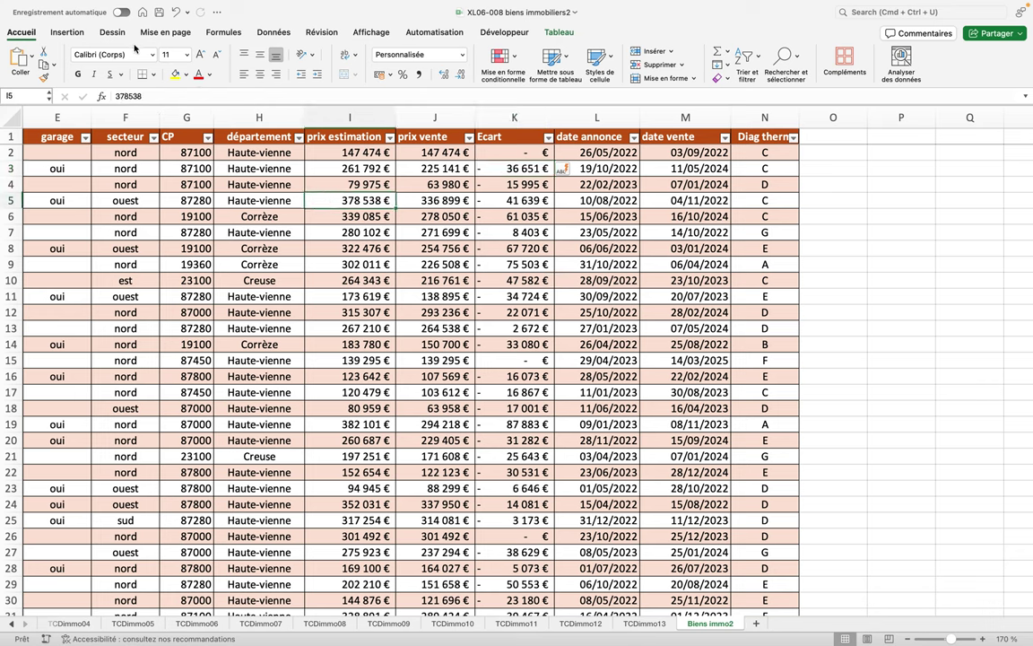
pyautogui.click(67, 34)
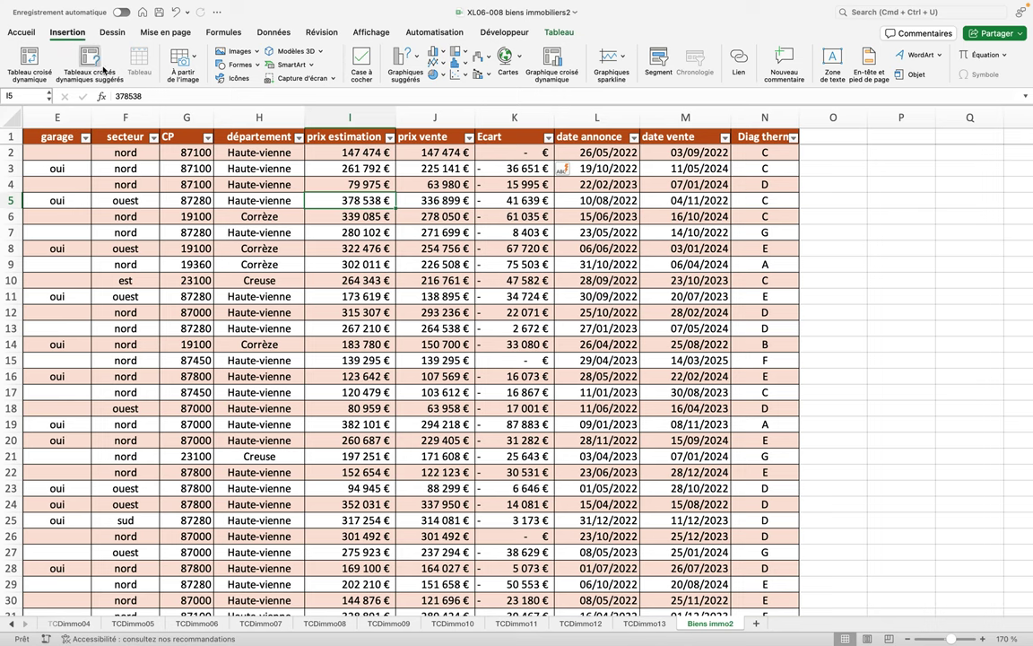
pyautogui.click(29, 62)
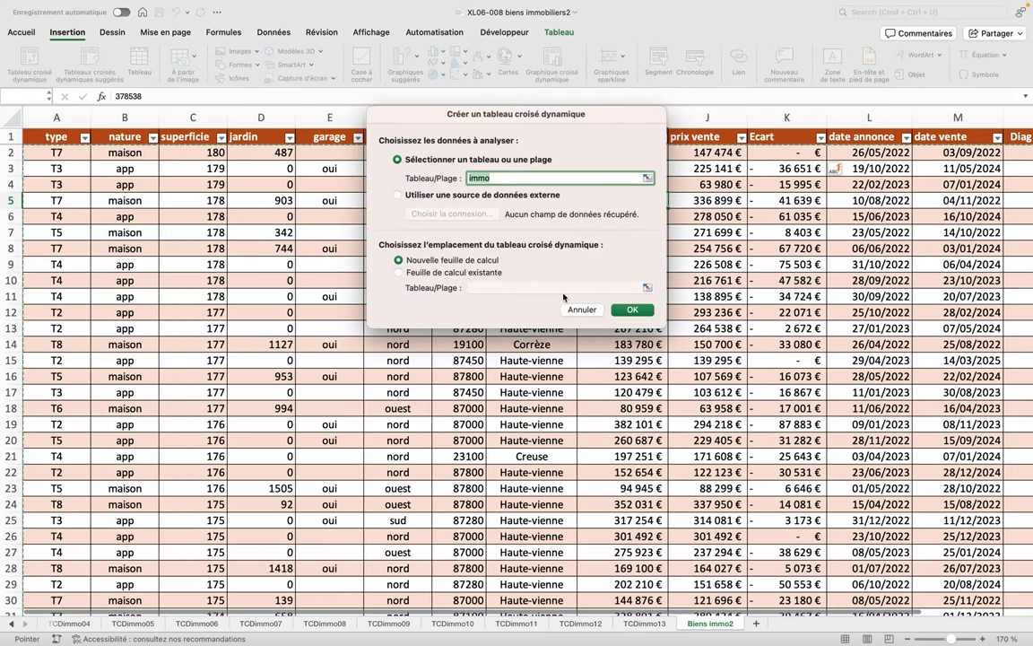
# Create the pivot table on a new worksheet, Feuil14.
pyautogui.click(632, 310)
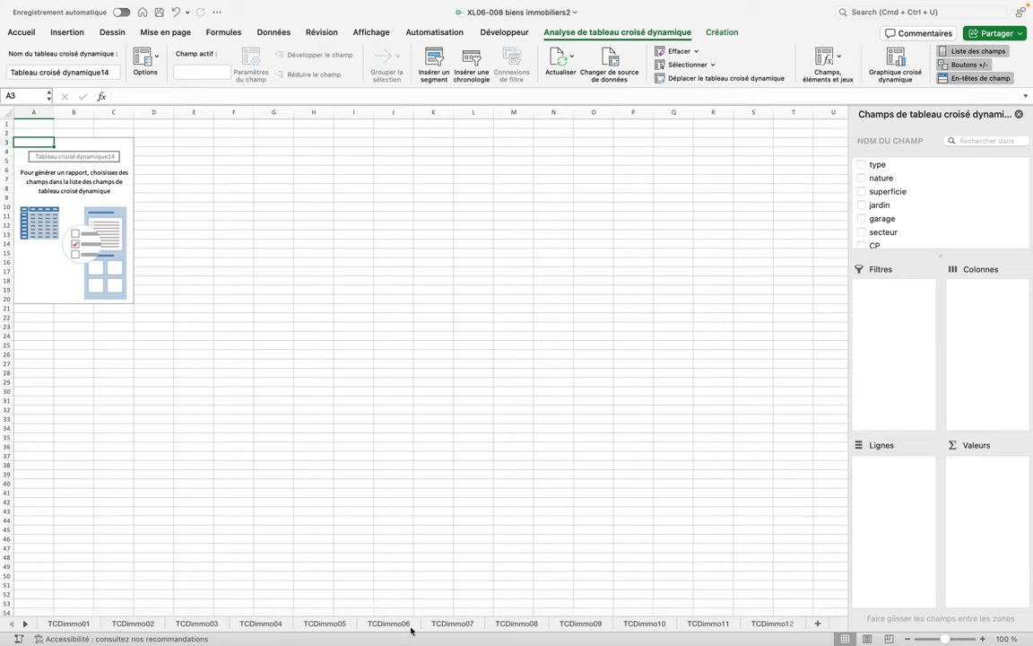
pyautogui.click(25, 622)
pyautogui.click(25, 623)
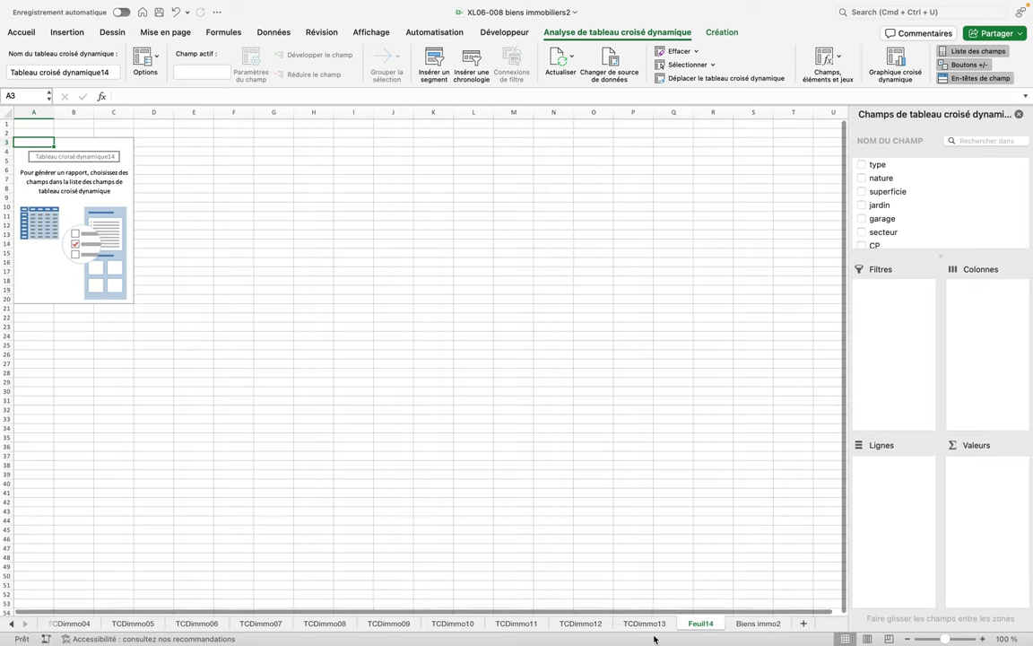
# Rename the Feuil14 sheet to TCDimmo14.
pyautogui.click(700, 624)
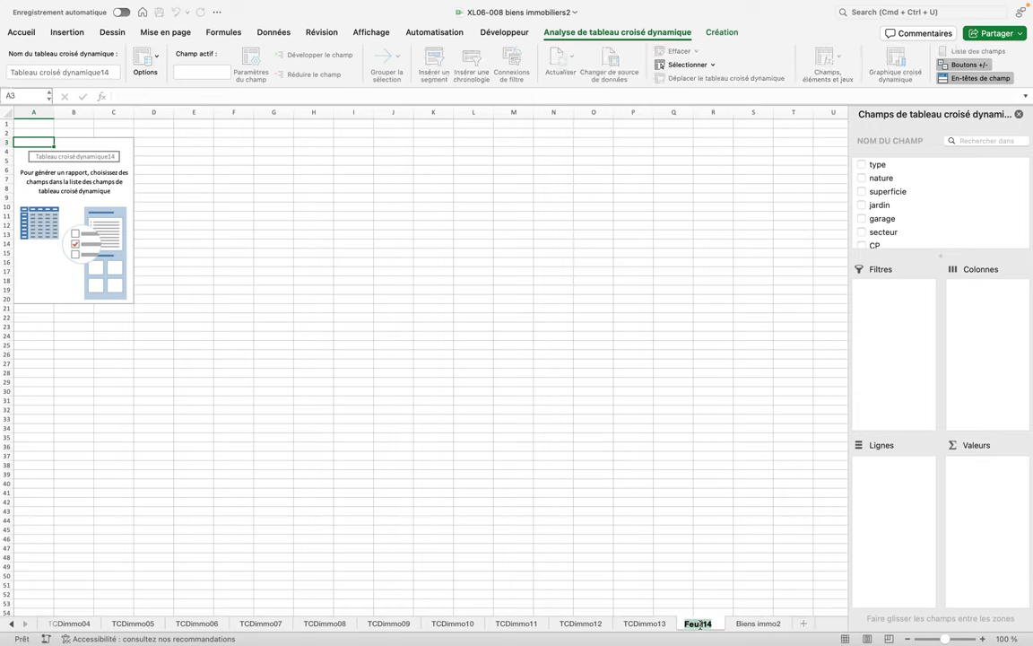
pyautogui.write('TCD')
pyautogui.write('immo14')
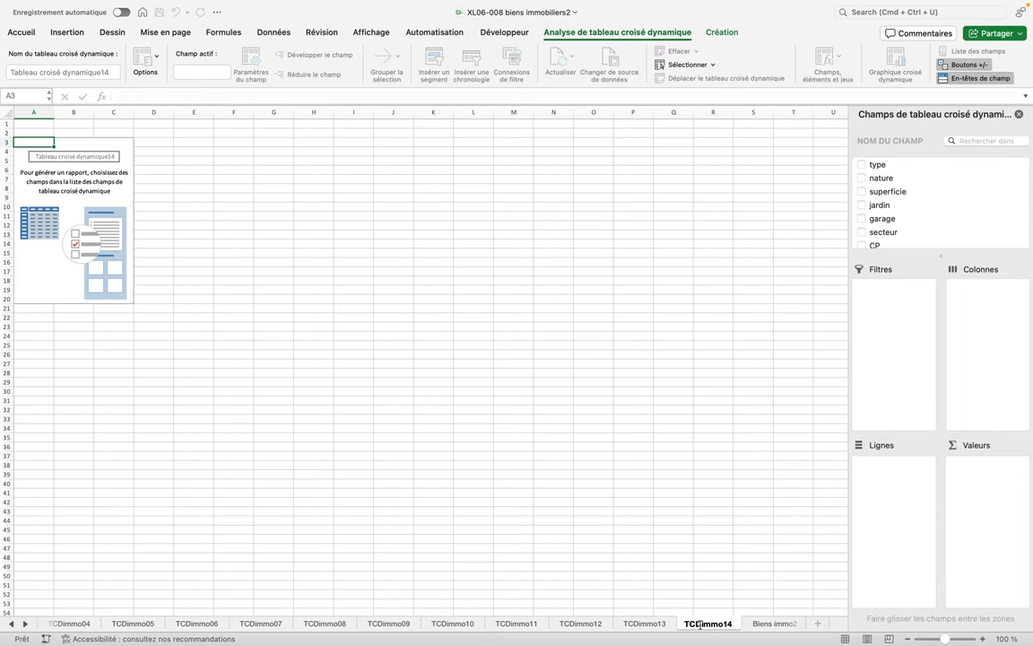
pyautogui.press('Return')
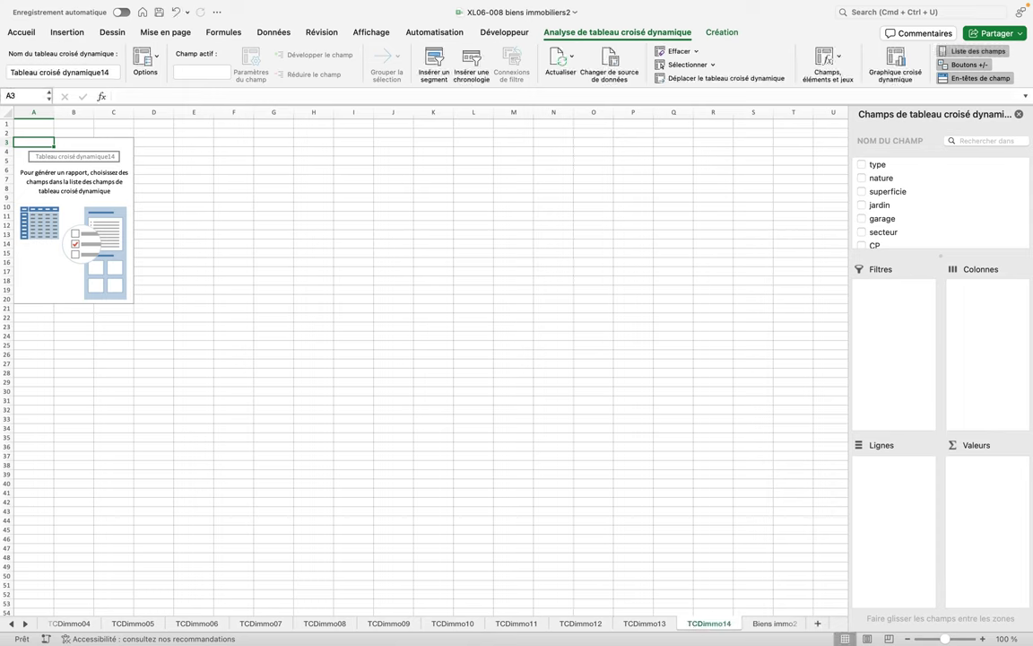
pyautogui.click(984, 638)
pyautogui.click(983, 639)
# Put the type field in the pivot rows so it lists T2 through T8 plus Total général.
pyautogui.click(983, 639)
pyautogui.click(984, 639)
pyautogui.click(984, 638)
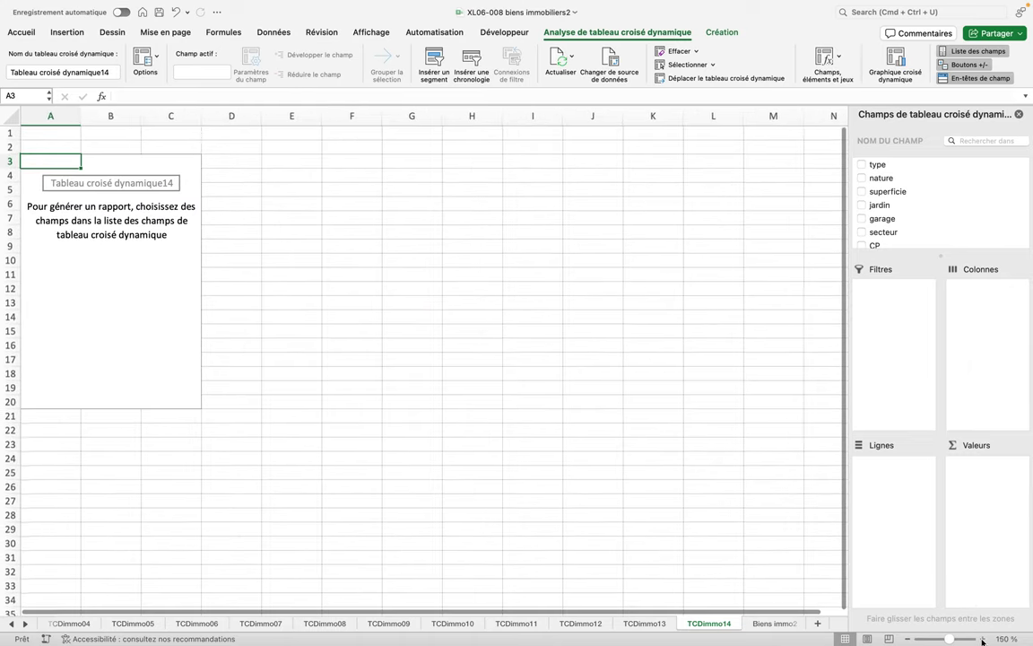
pyautogui.click(984, 638)
pyautogui.click(983, 639)
pyautogui.click(983, 638)
pyautogui.click(983, 638)
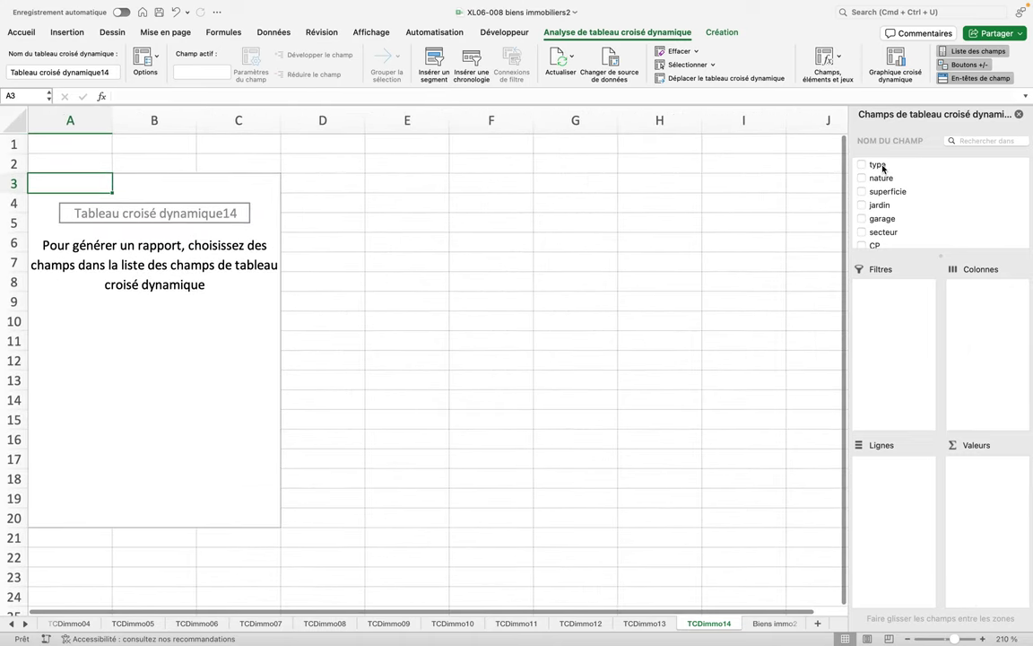
pyautogui.moveTo(877, 165); pyautogui.dragTo(902, 470)
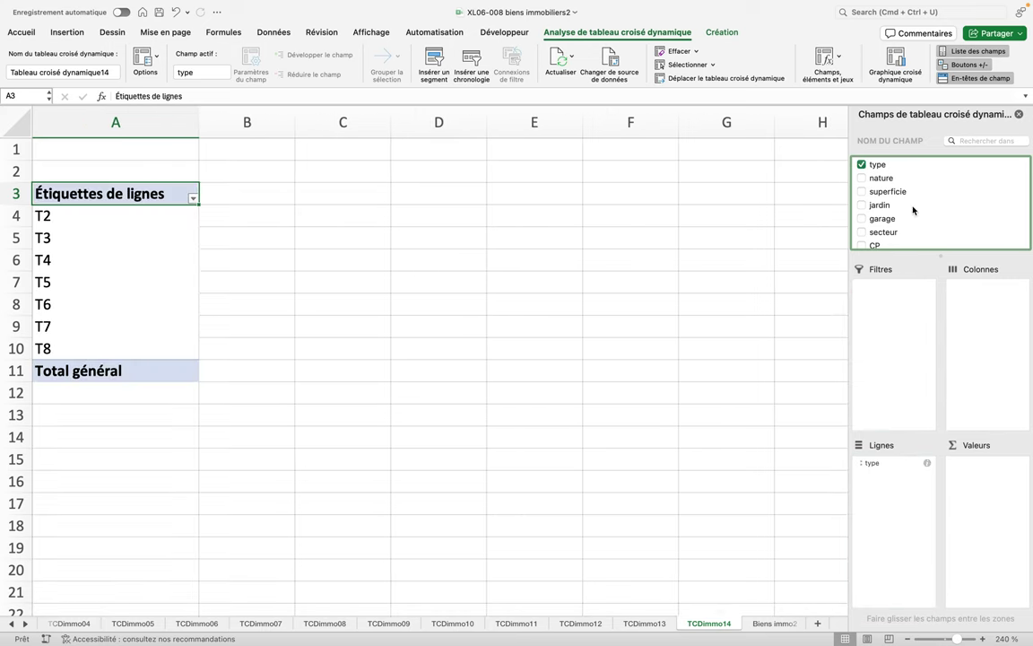
pyautogui.scroll(-3, 914, 209)
pyautogui.scroll(-2, 914, 209)
pyautogui.scroll(-2, 914, 209)
pyautogui.scroll(-2, 914, 209)
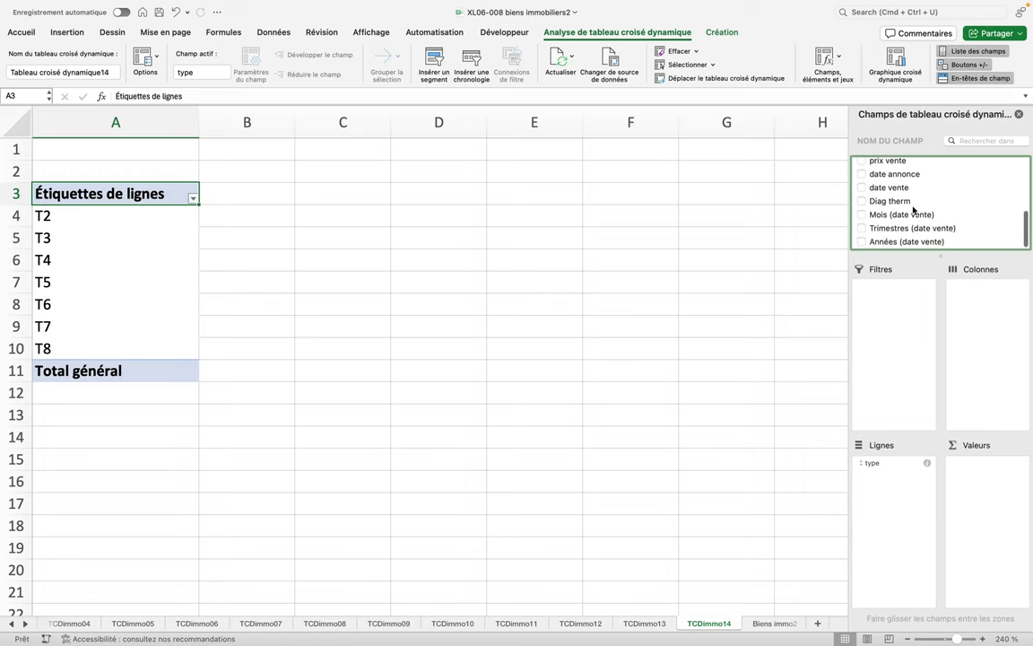
pyautogui.scroll(1, 914, 209)
pyautogui.scroll(1, 914, 209)
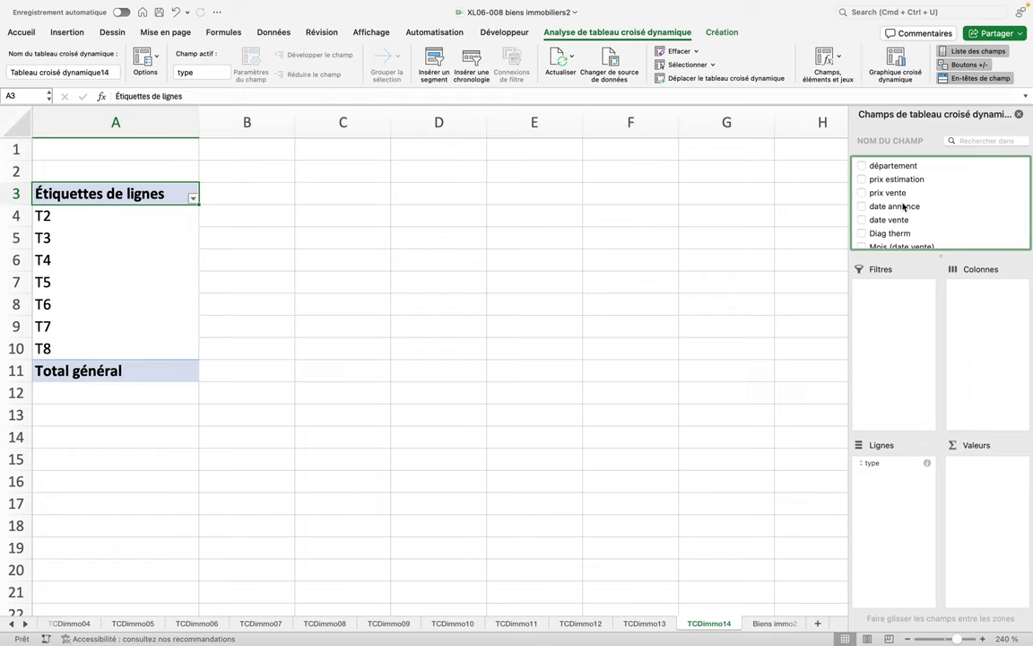
pyautogui.rightClick(121, 283)
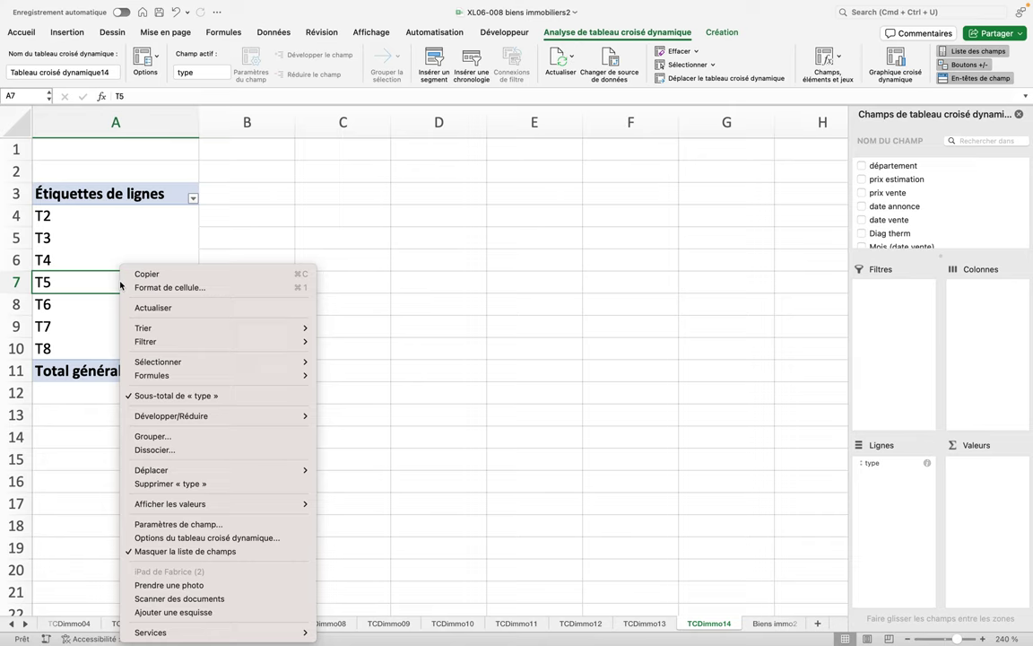
# Refresh the pivot, add Ecart as values and summarise it by Moyenne (overall -27108,50848).
pyautogui.click(139, 309)
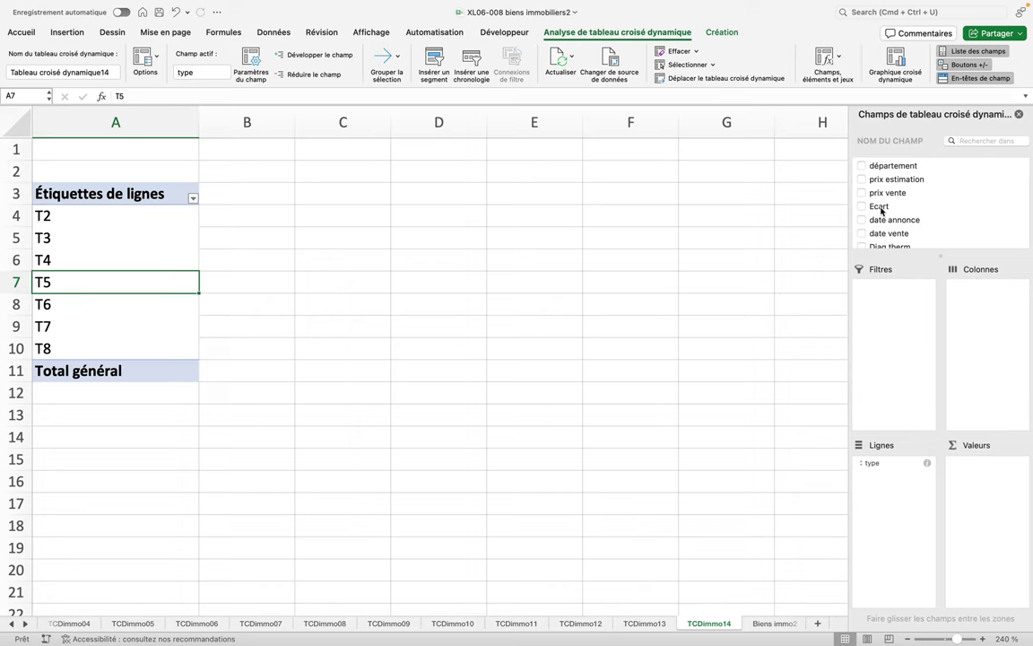
pyautogui.moveTo(880, 208); pyautogui.dragTo(990, 470)
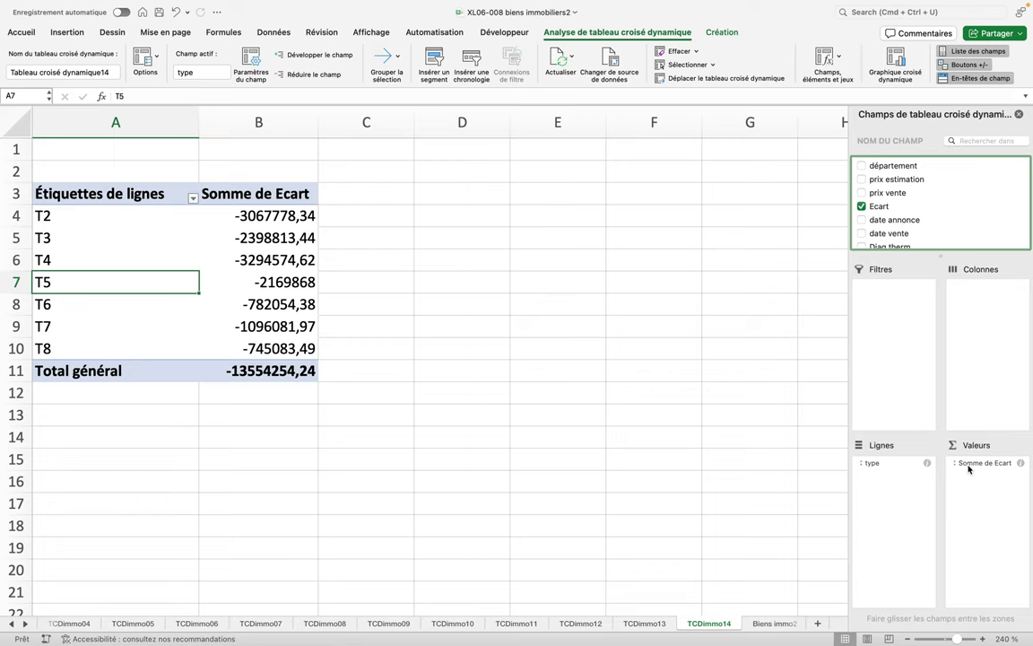
pyautogui.click(969, 467)
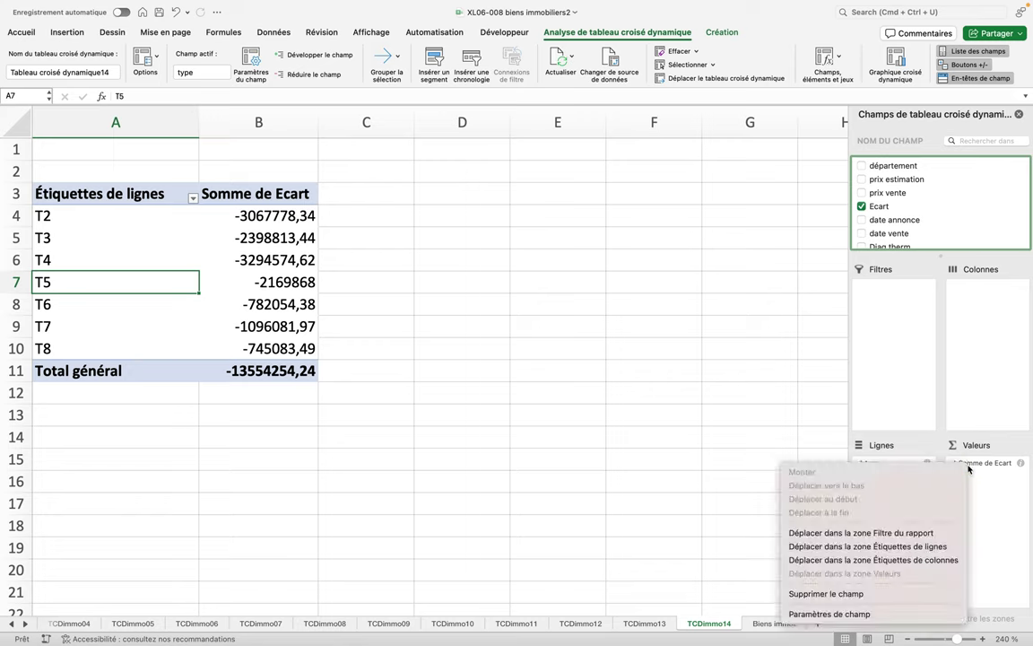
pyautogui.click(847, 616)
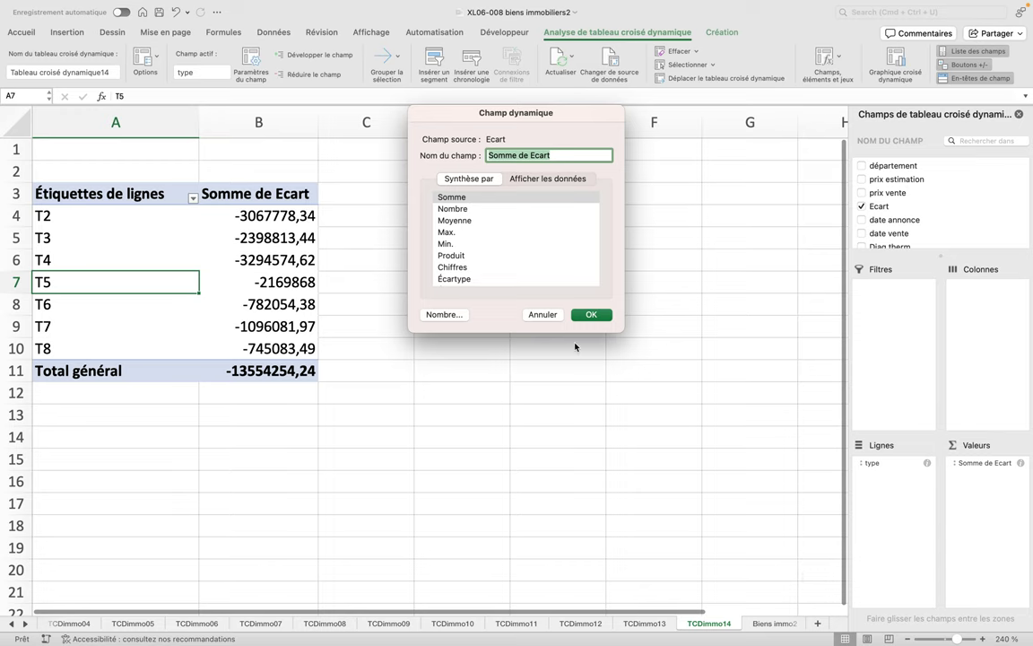
pyautogui.click(455, 221)
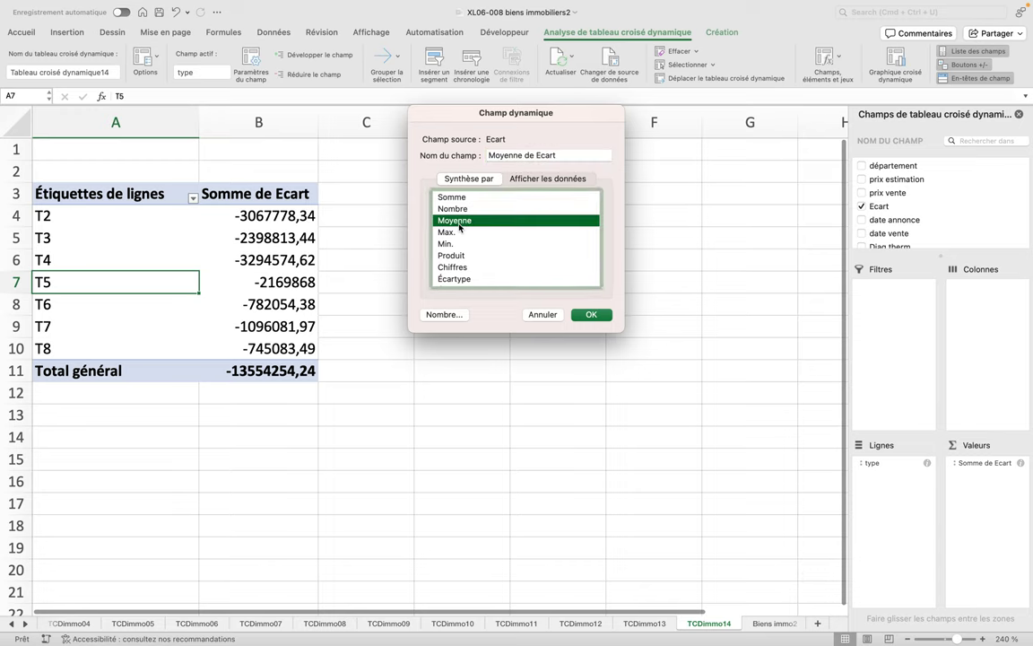
pyautogui.click(589, 316)
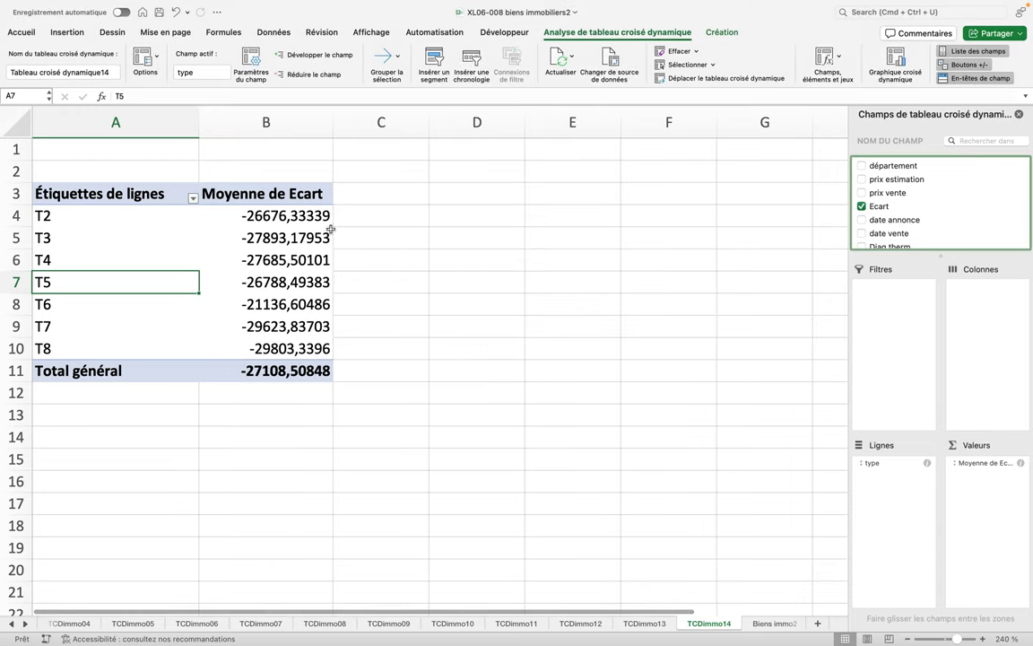
pyautogui.click(278, 215)
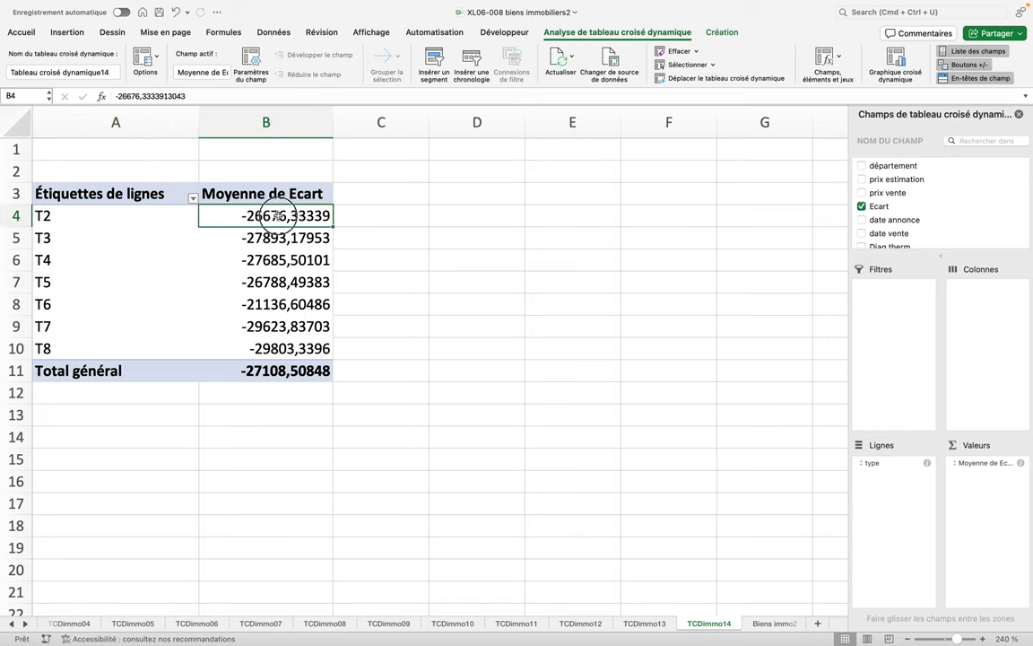
# Apply euro accounting format to the average values in B4:B11, including Total général.
pyautogui.moveTo(278, 215); pyautogui.dragTo(278, 346)
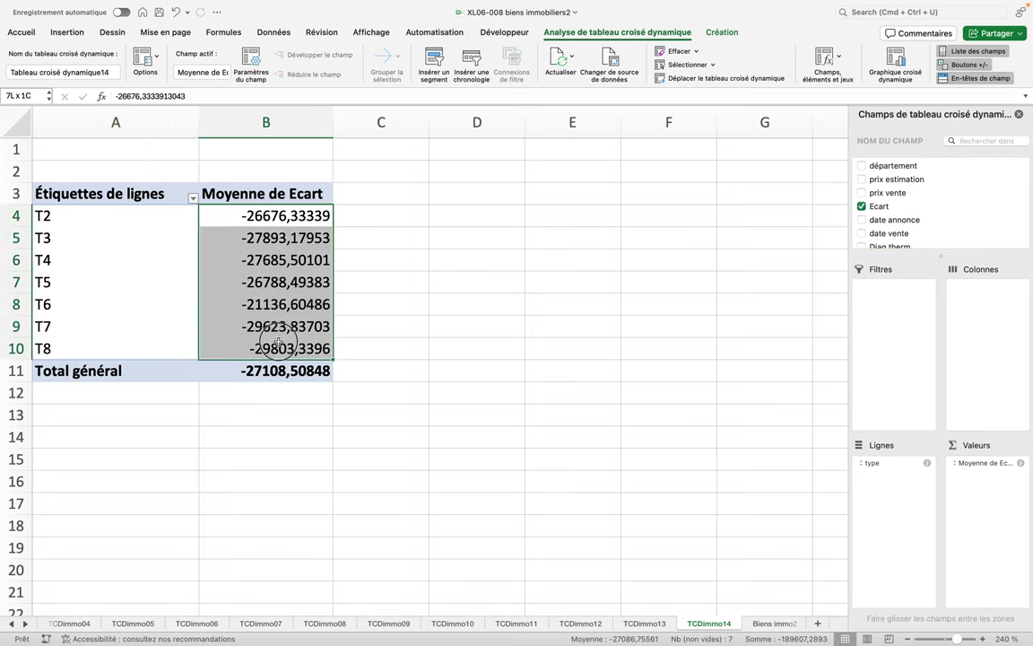
pyautogui.moveTo(278, 345); pyautogui.dragTo(280, 367)
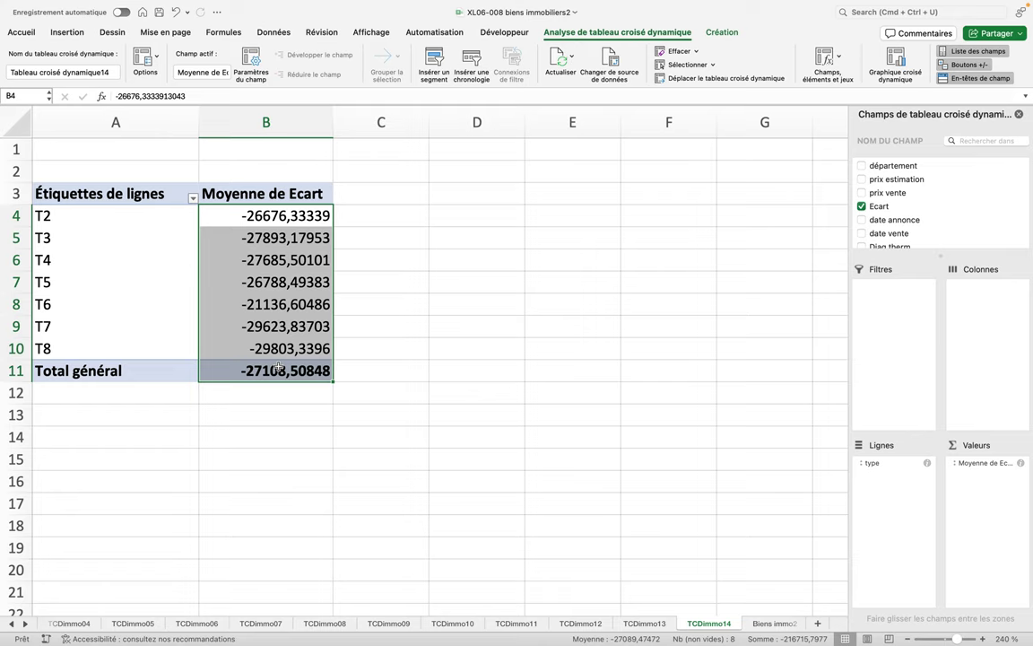
pyautogui.click(21, 34)
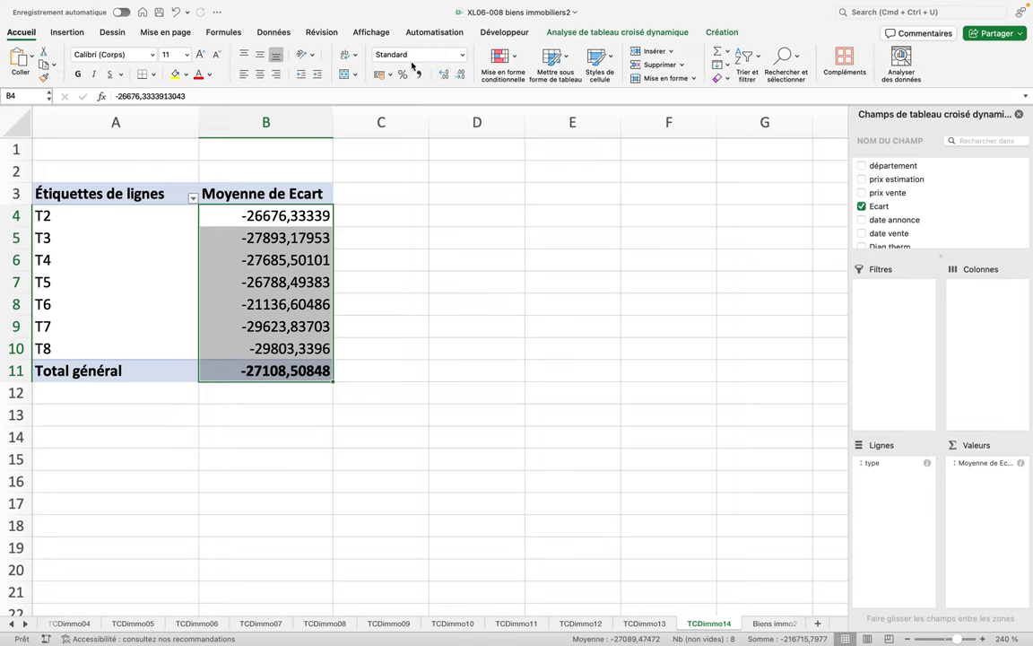
pyautogui.click(379, 74)
pyautogui.click(451, 395)
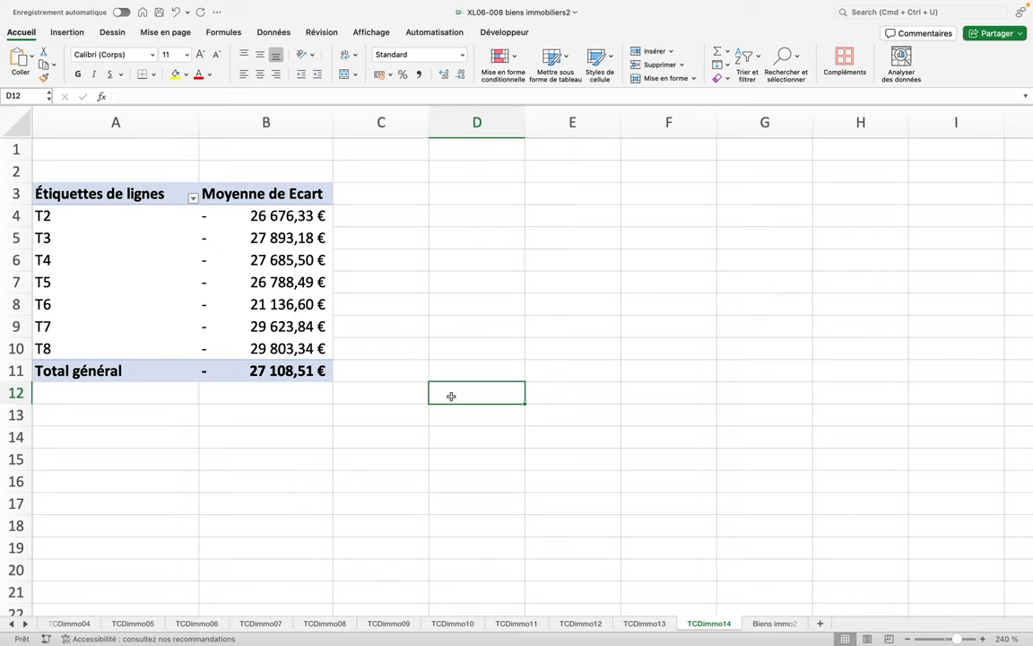
# Rename header A3 to 'Type de biens' and B3 to 'Différence moyenne à la vente'.
pyautogui.click(135, 195)
pyautogui.write('T')
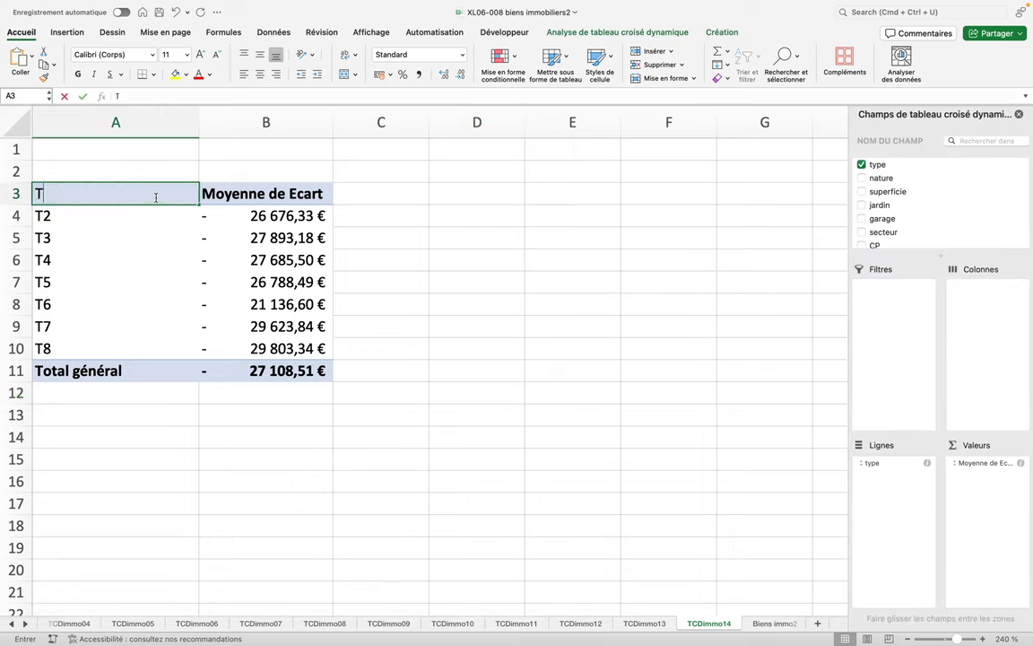
pyautogui.write('ype')
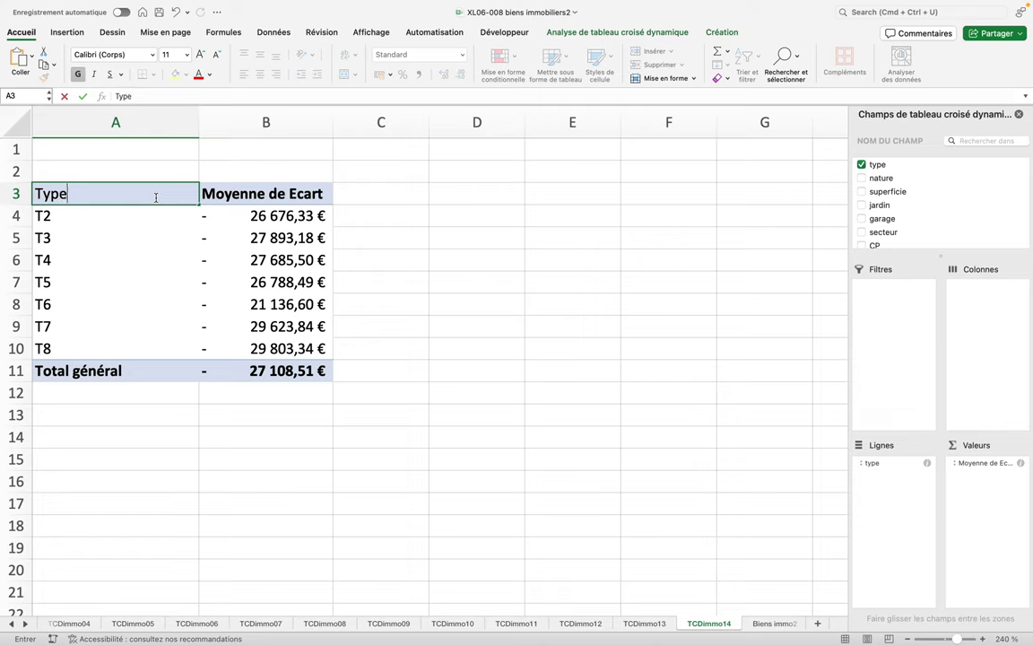
pyautogui.write(' de biens')
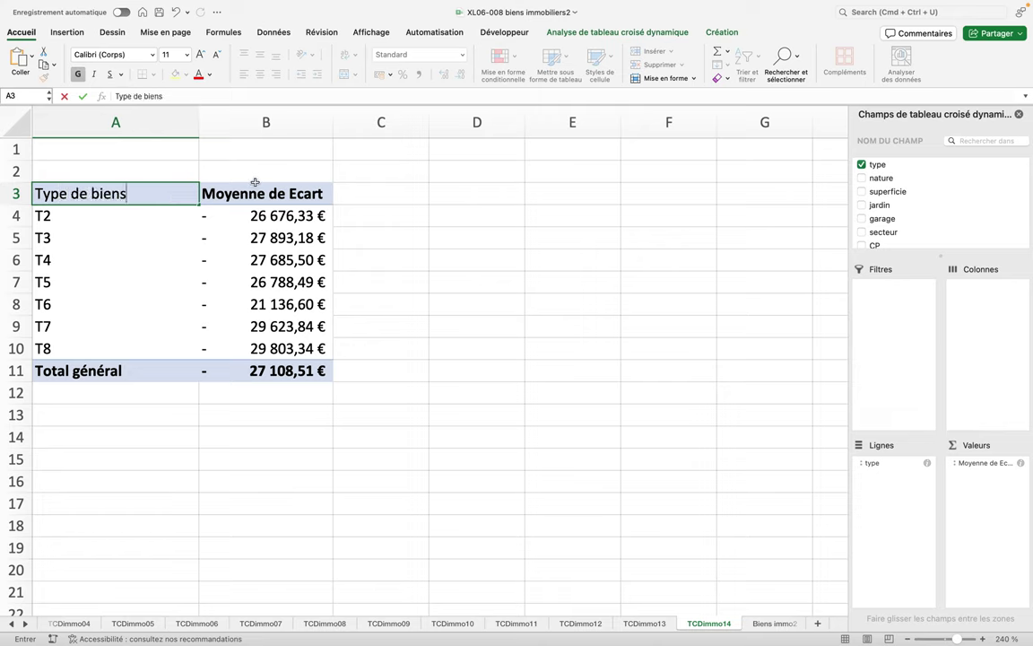
pyautogui.click(277, 192)
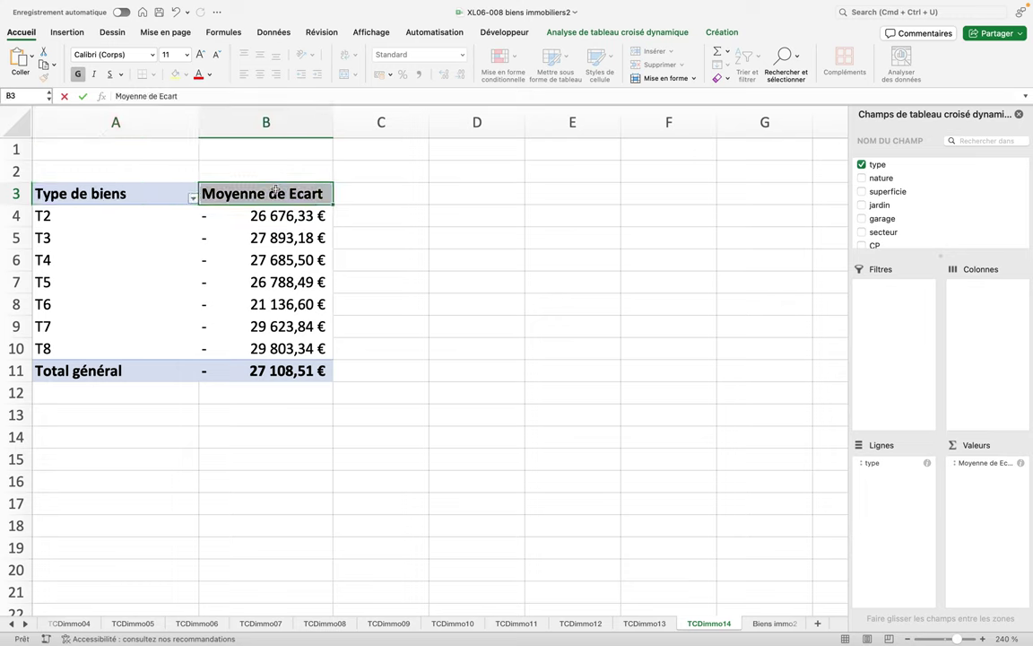
pyautogui.moveTo(178, 95); pyautogui.dragTo(103, 95)
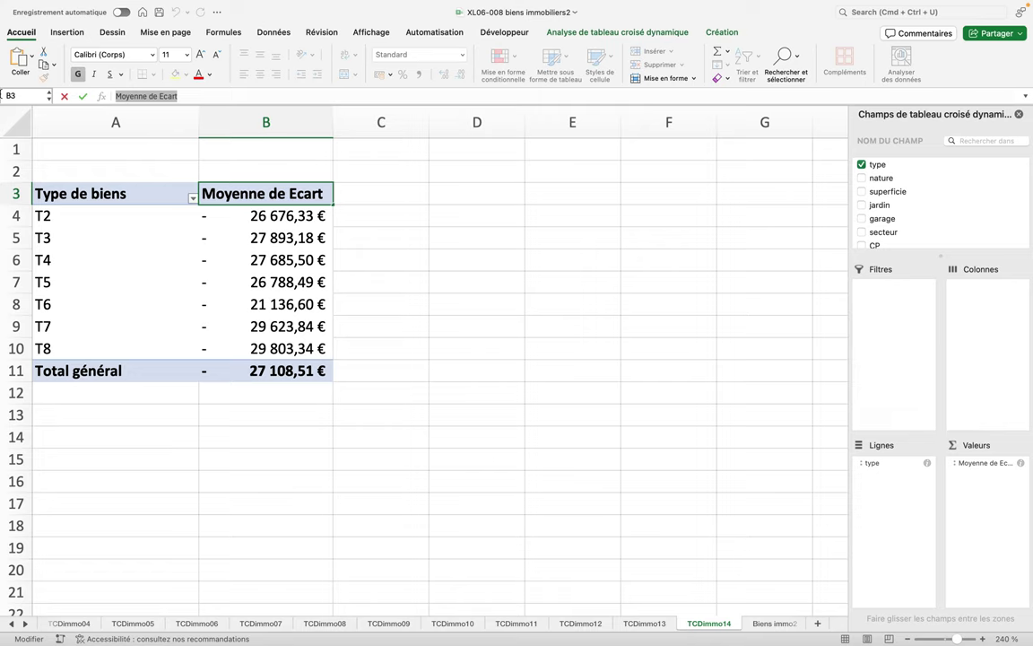
pyautogui.write('Différence moyenne à la vente')
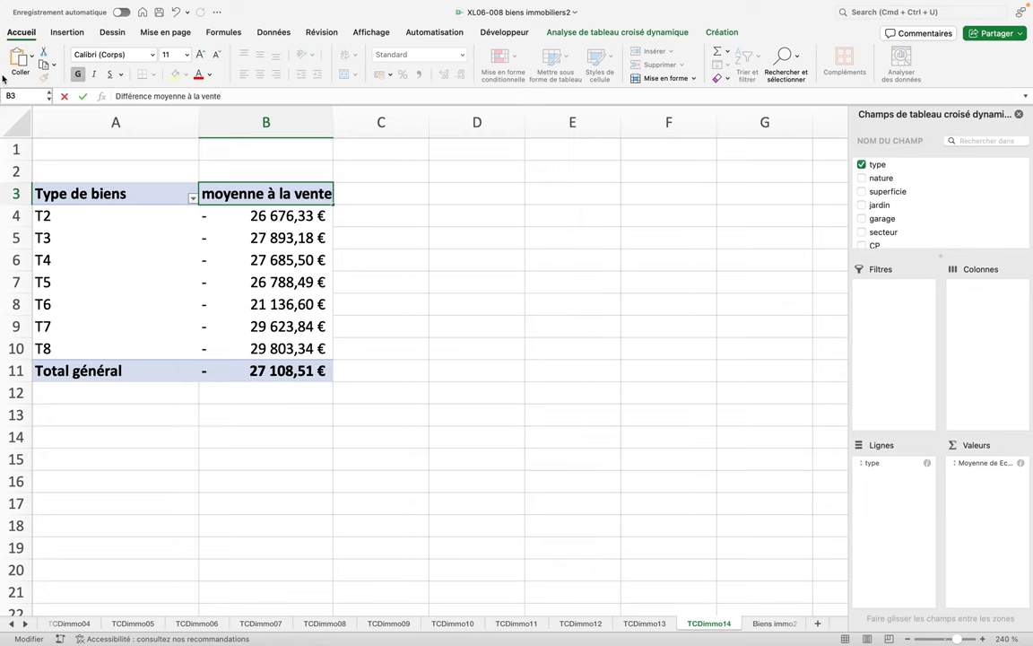
pyautogui.press('Return')
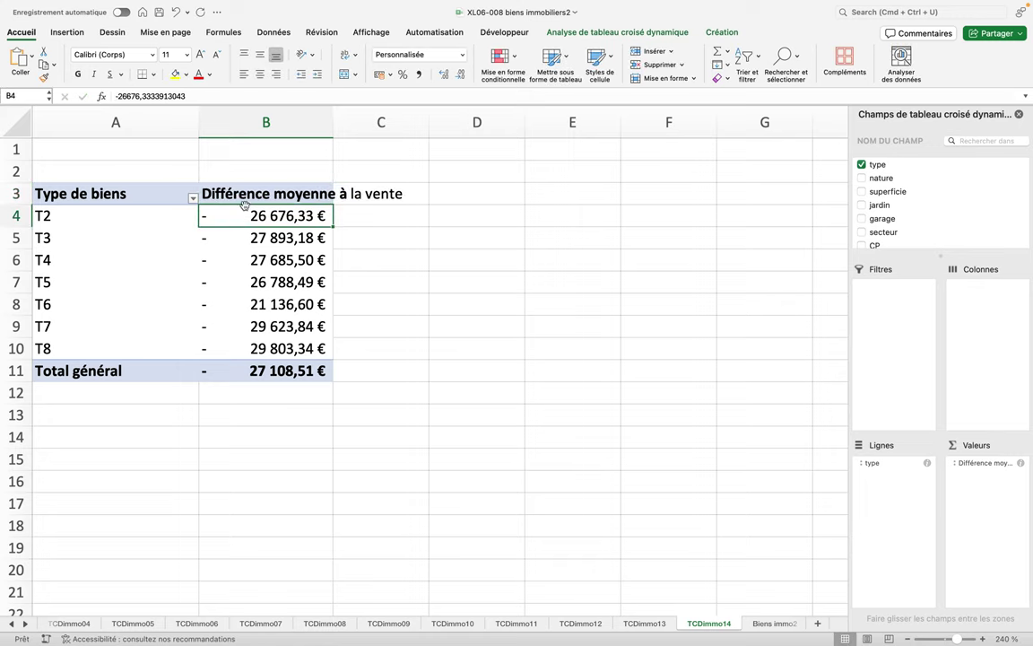
pyautogui.click(224, 190)
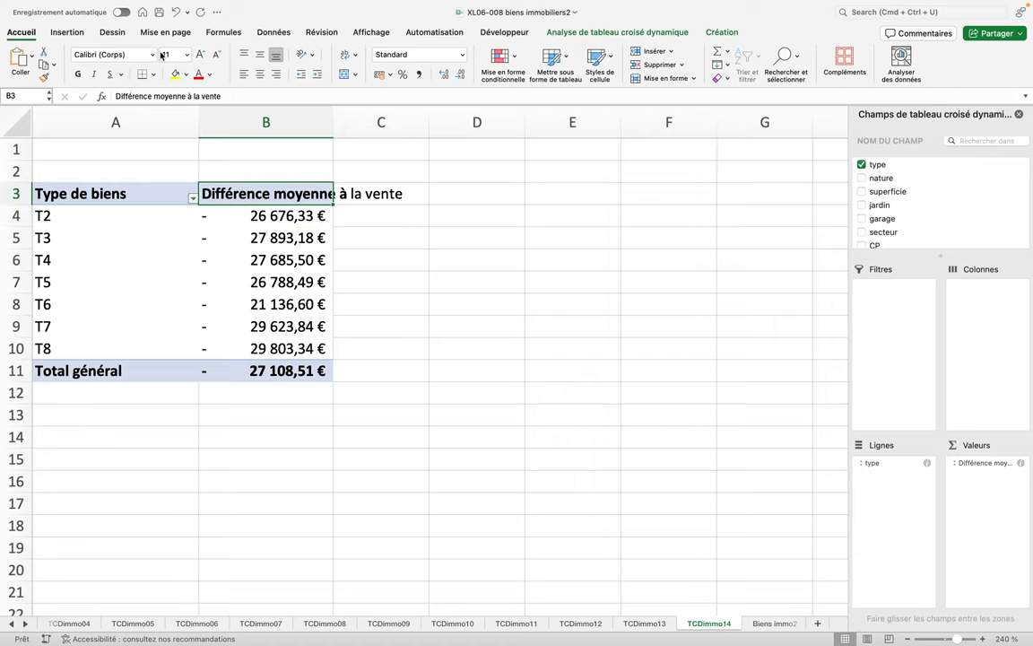
# Wrap the B3 header text, widen column B, and centre A3:B3 horizontally and vertically.
pyautogui.click(349, 59)
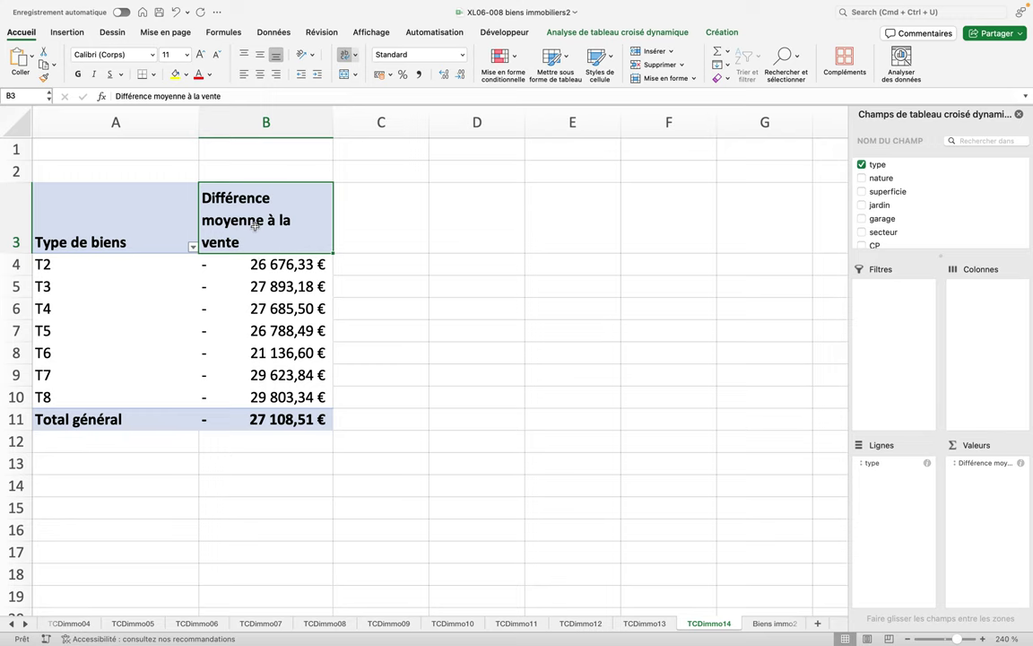
pyautogui.moveTo(335, 120)
pyautogui.mouseDown()
pyautogui.moveTo(368, 120)
pyautogui.moveTo(343, 112)
pyautogui.mouseUp()
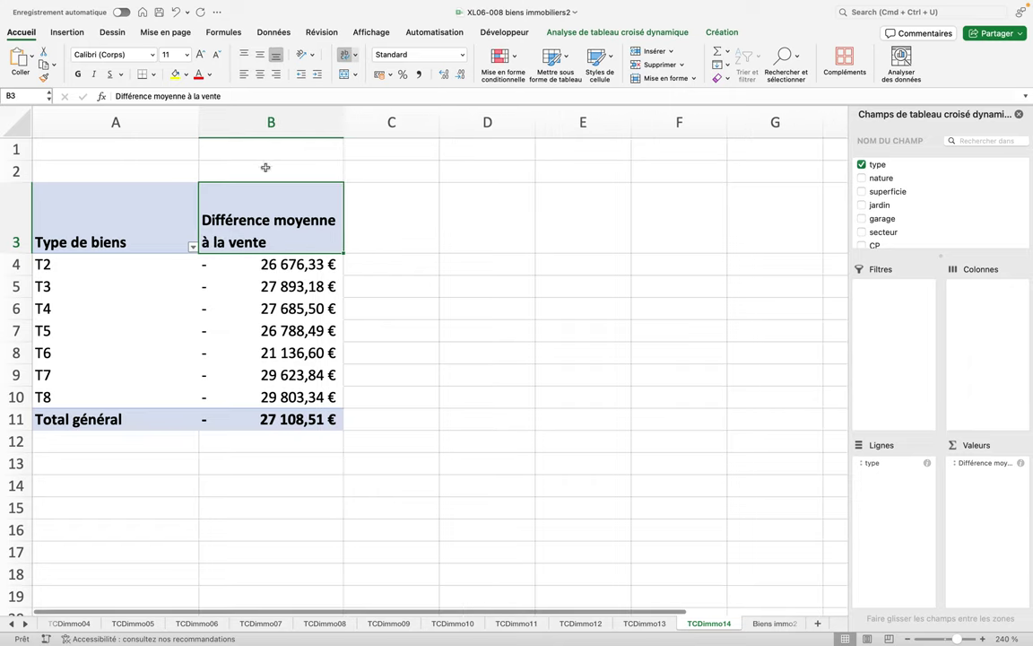
pyautogui.moveTo(166, 222); pyautogui.dragTo(215, 222)
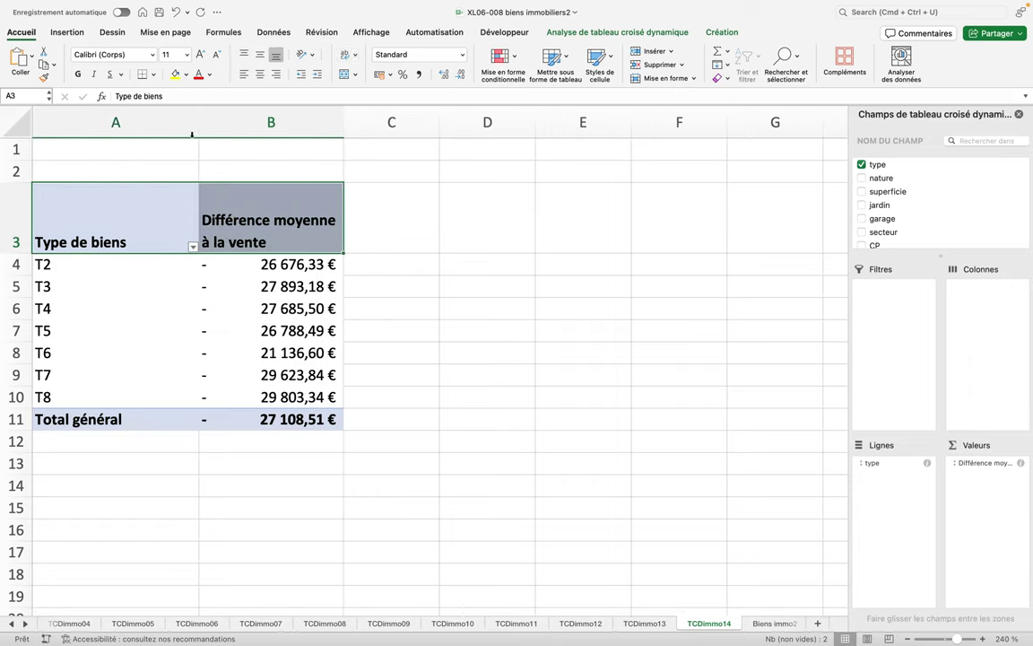
pyautogui.click(260, 73)
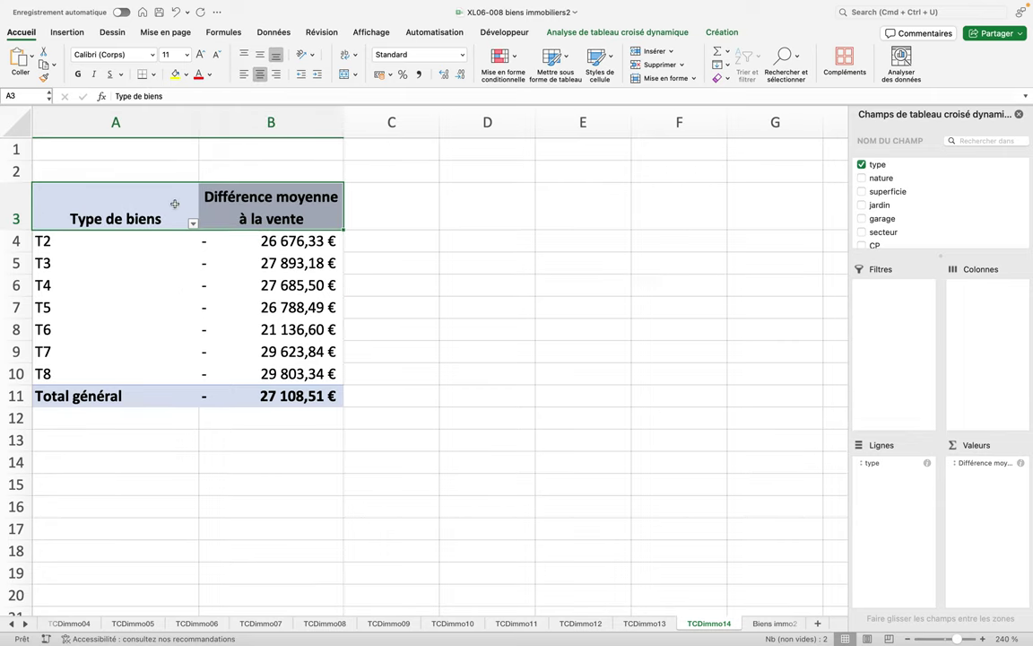
pyautogui.click(259, 55)
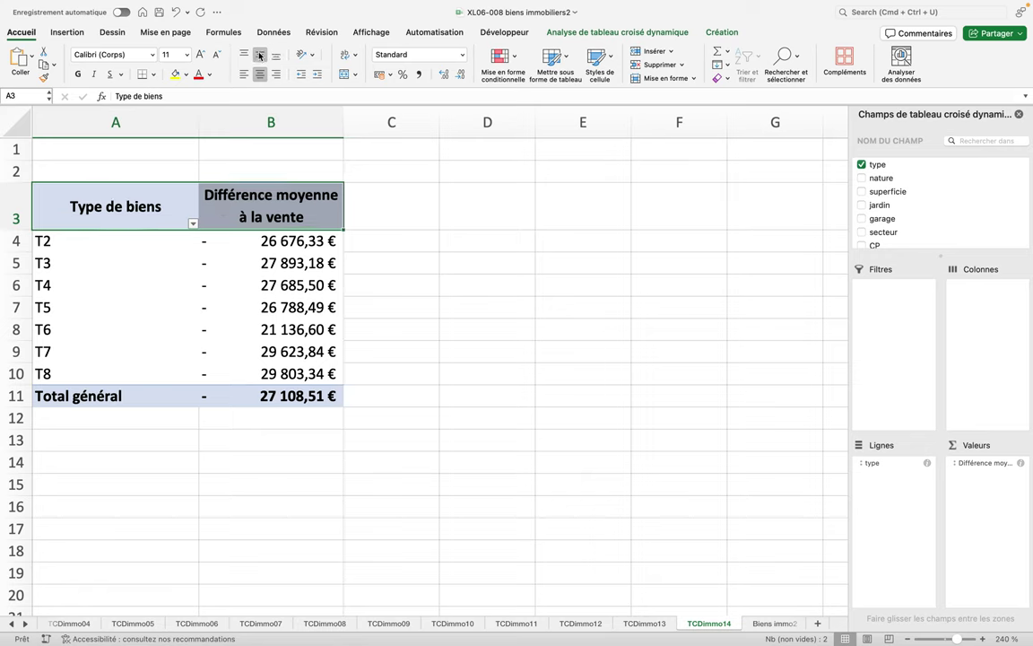
pyautogui.click(394, 236)
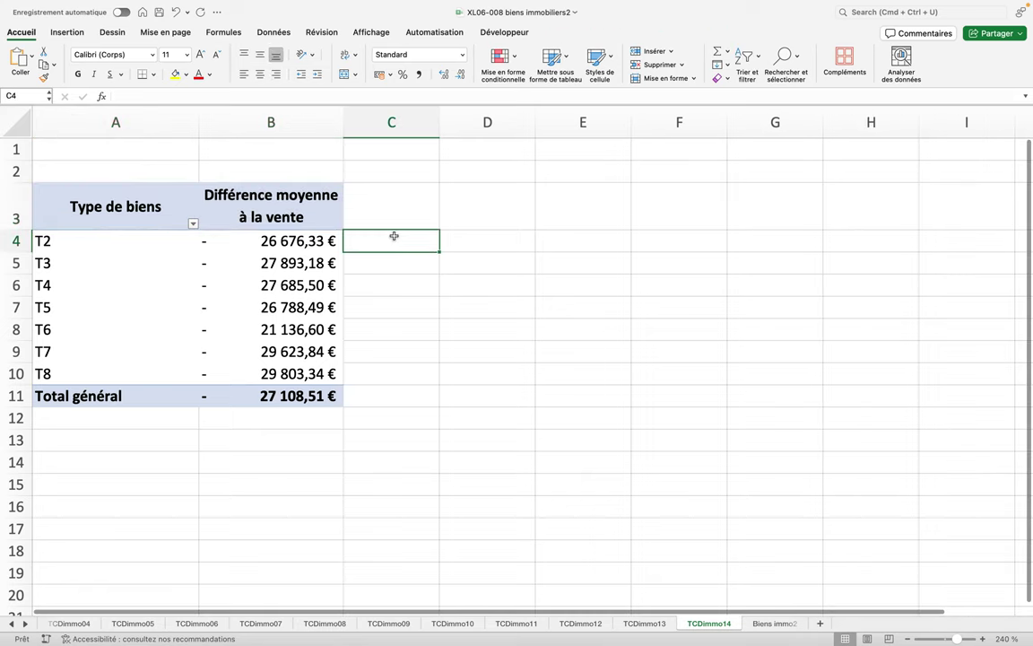